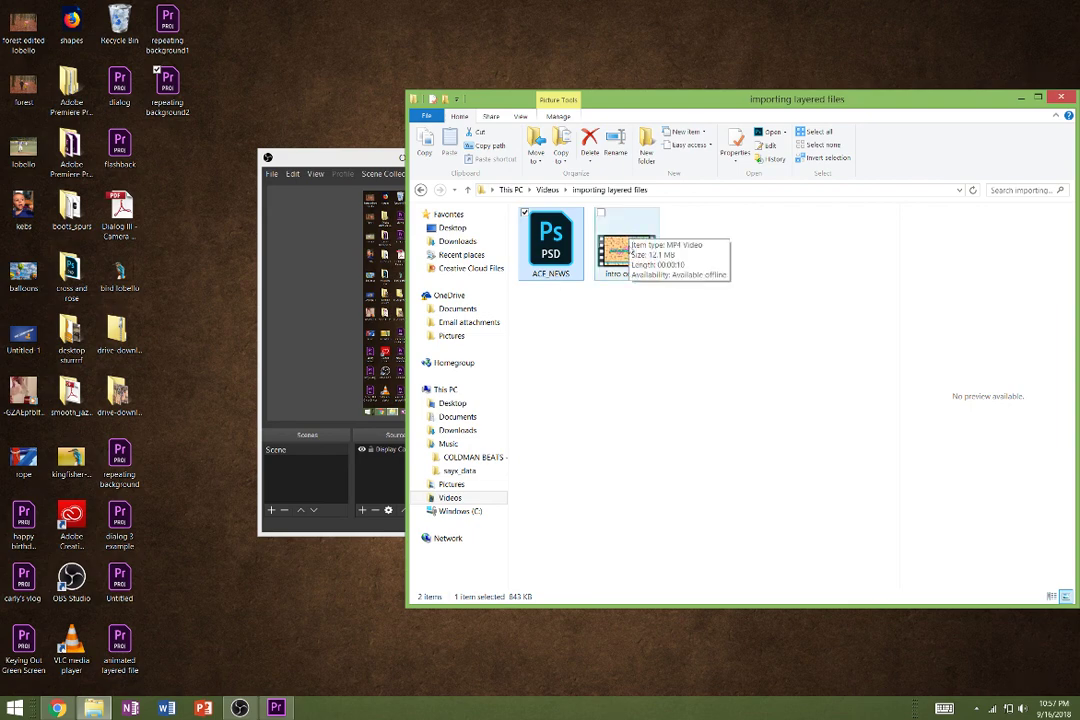
# - Watch the intro on loop video, and switch to Premiere Pro to preview the start of the looped background sequence
pyautogui.doubleClick(648, 263)
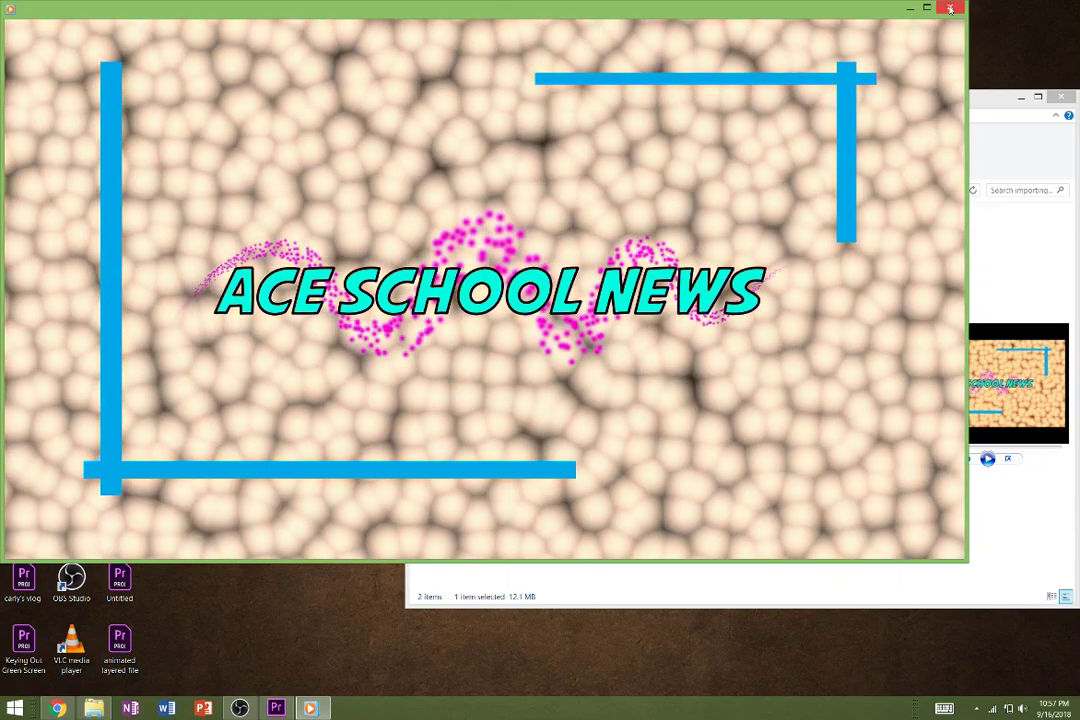
pyautogui.hotkey('alt', 'F4')
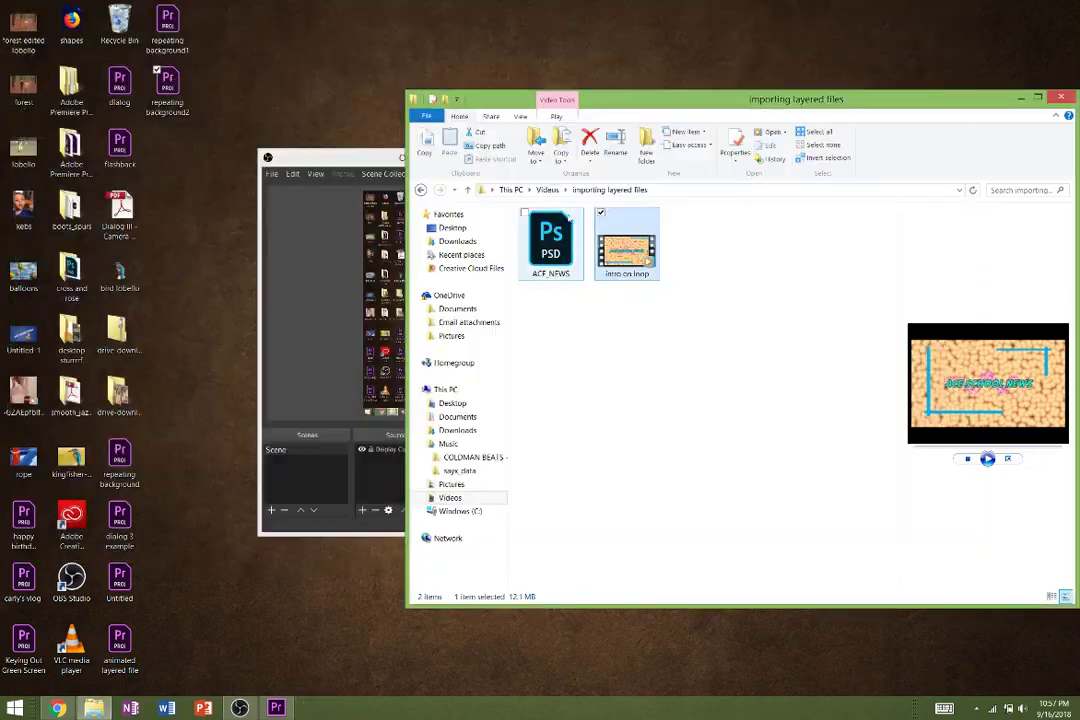
pyautogui.click(276, 708)
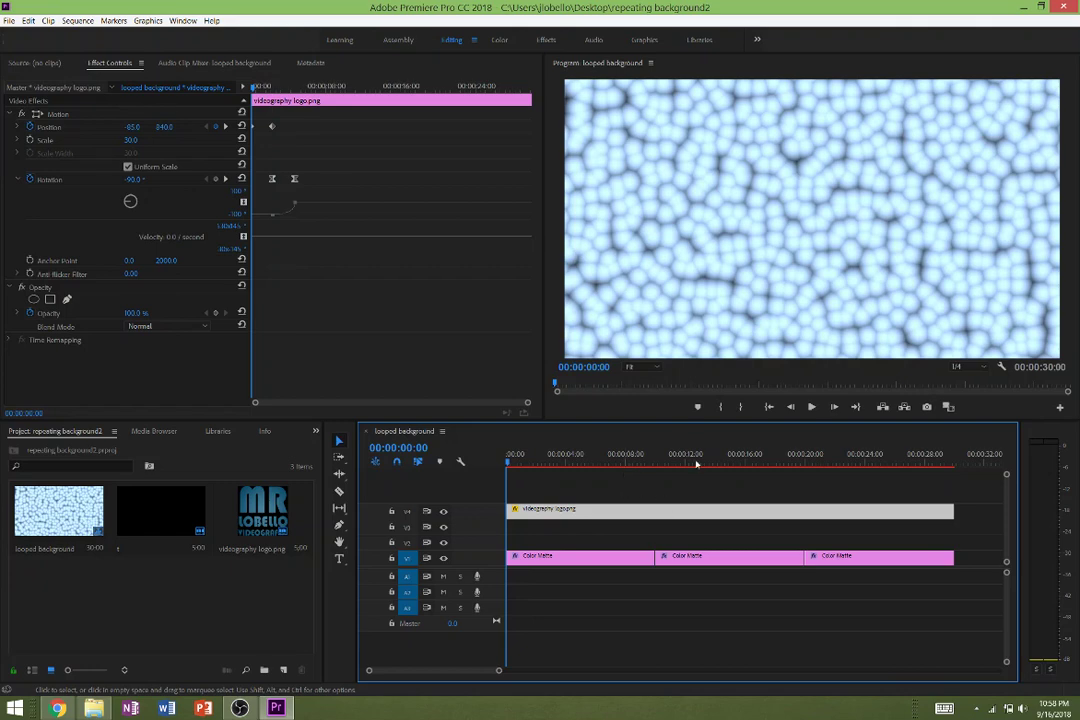
pyautogui.click(811, 407)
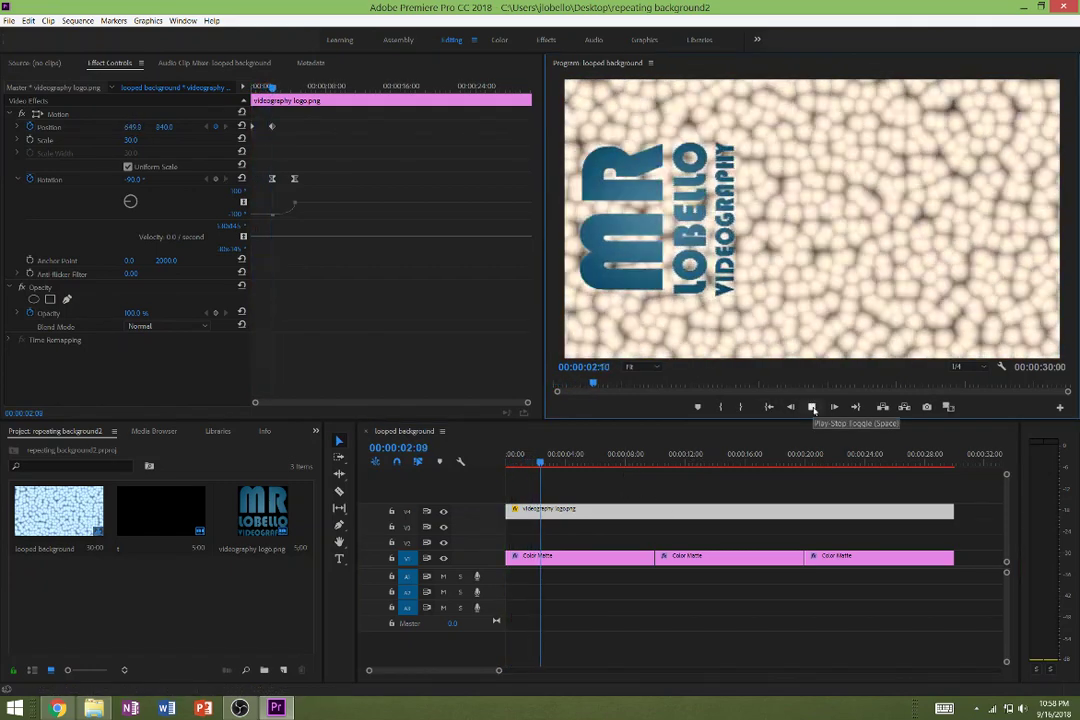
pyautogui.click(812, 407)
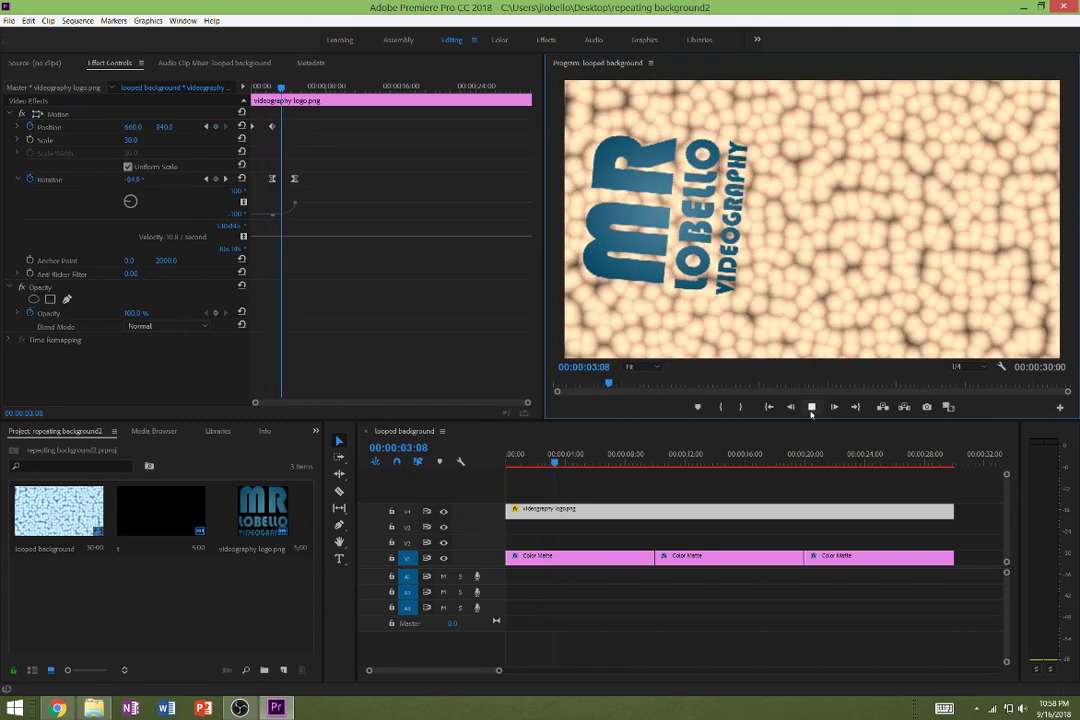
# - Delete the videography logo clip and the last two Color Matte clips from the looped background sequence, and briefly play the remaining clip
pyautogui.click(700, 517)
pyautogui.press('Delete')
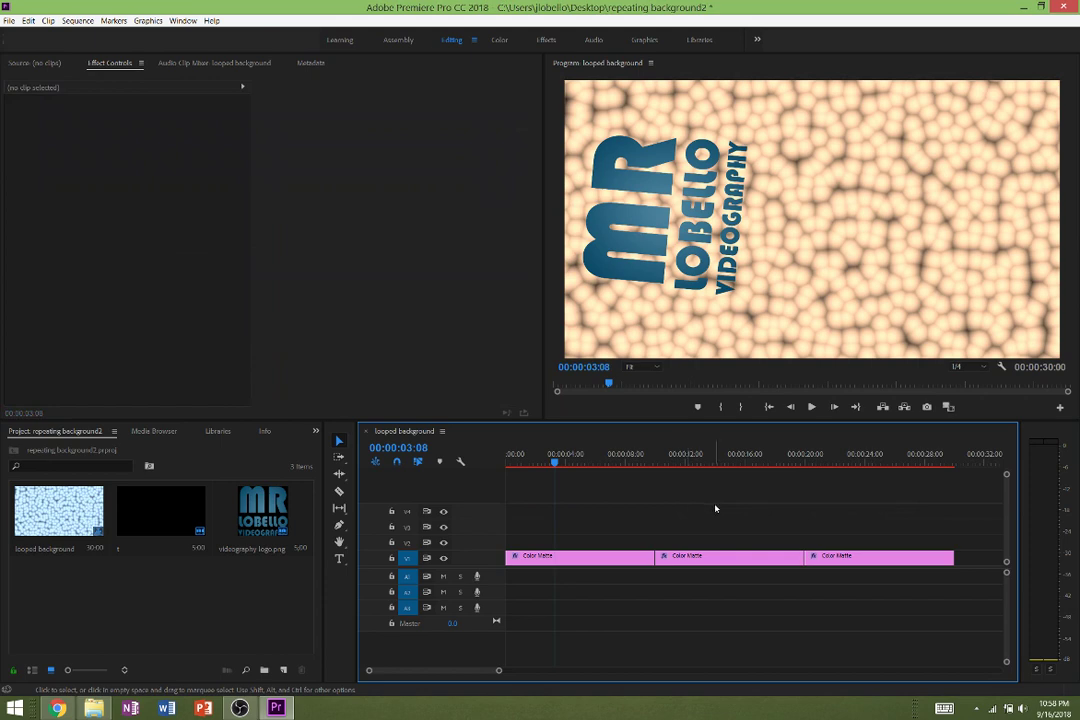
pyautogui.moveTo(715, 509); pyautogui.dragTo(839, 571)
pyautogui.press('Delete')
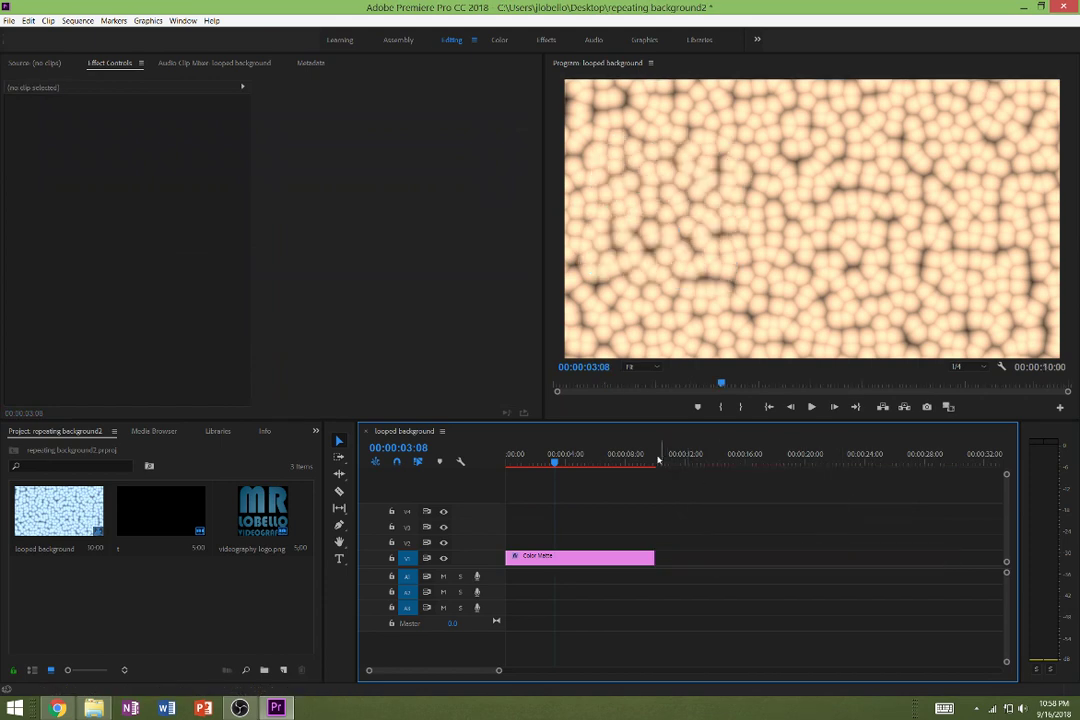
pyautogui.click(684, 347)
pyautogui.press('space')
pyautogui.press('space')
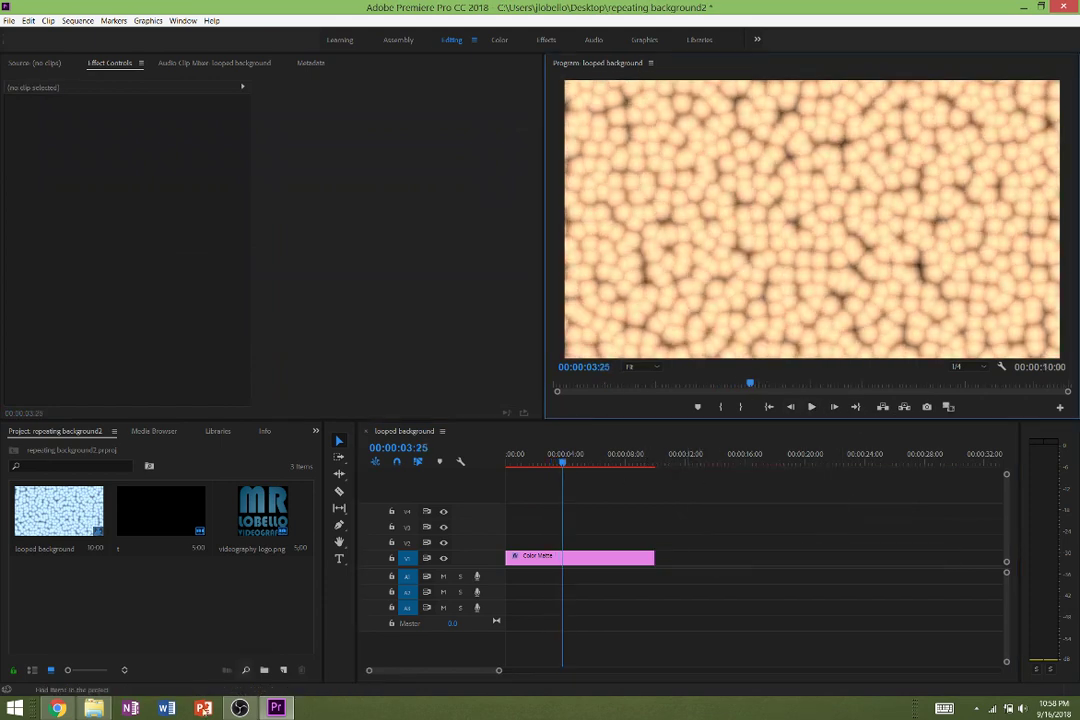
# - Import the ACE_NEWS PSD from the importing layered files folder as a Sequence, excluding its Background layer
pyautogui.click(93, 706)
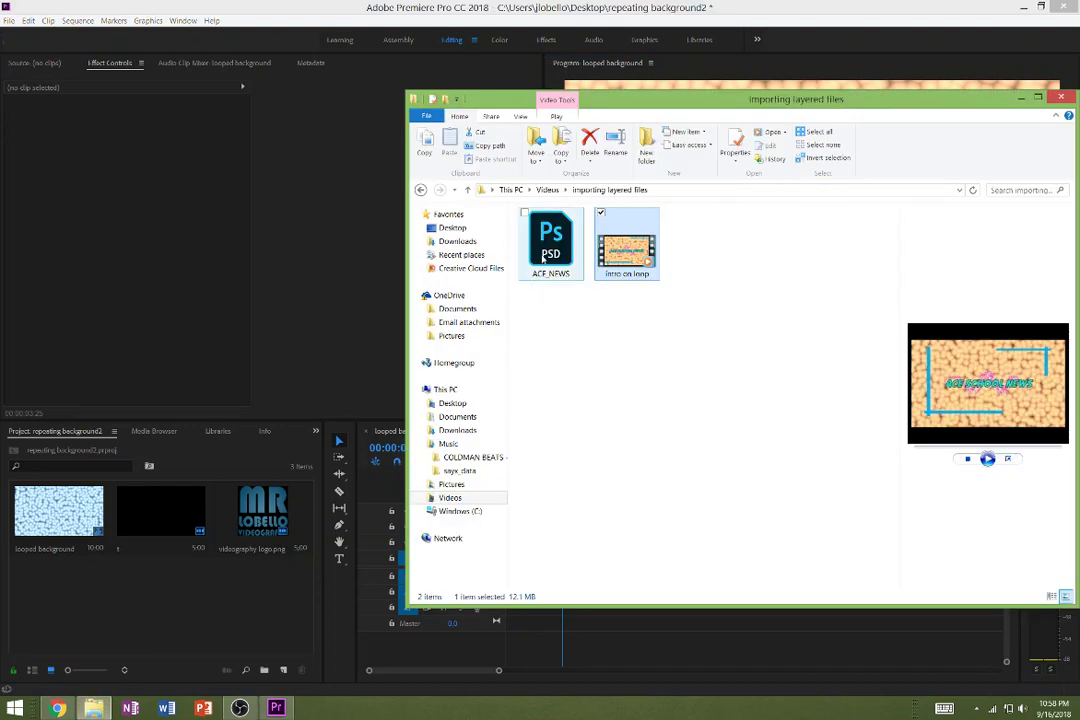
pyautogui.moveTo(543, 258); pyautogui.dragTo(192, 622)
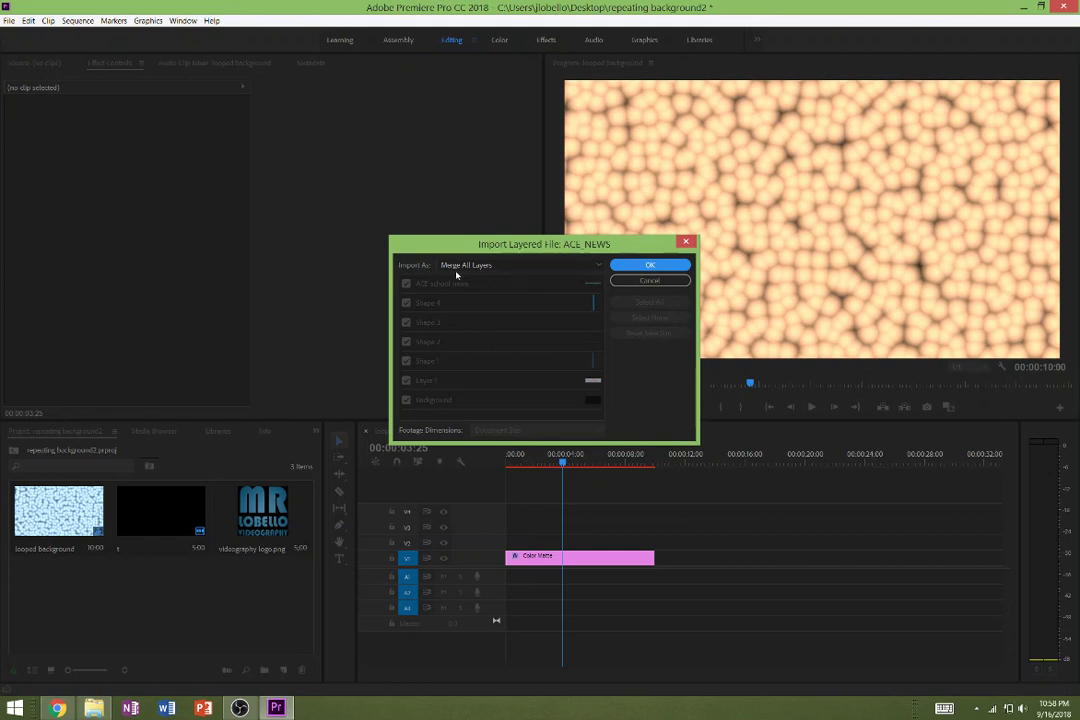
pyautogui.click(456, 268)
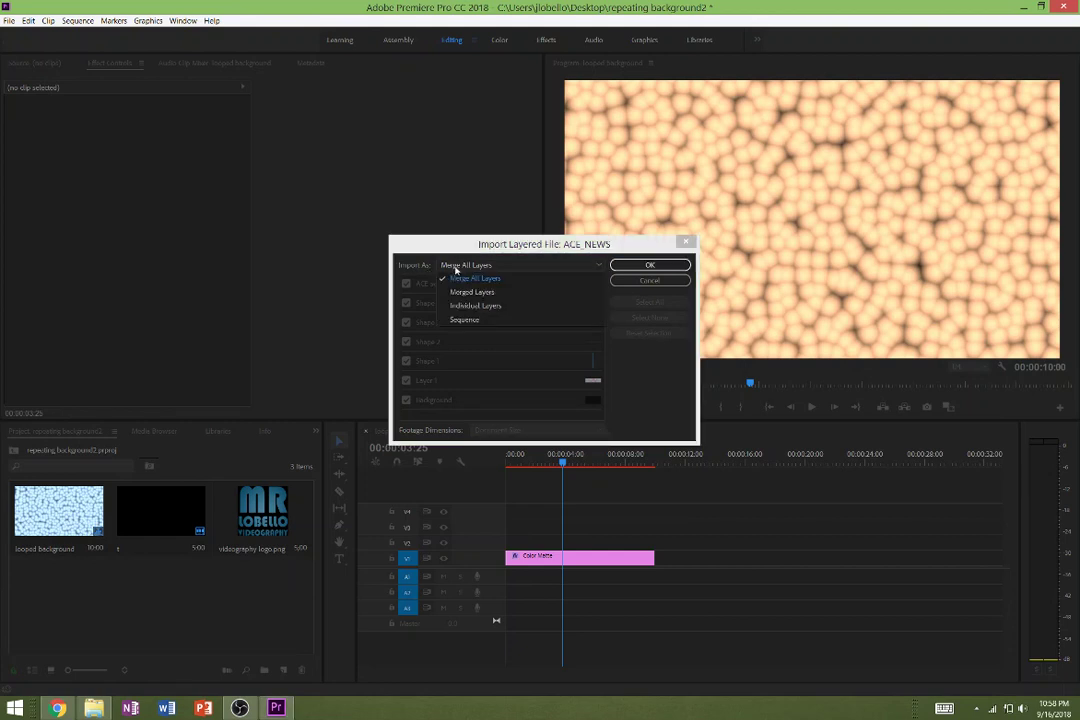
pyautogui.click(458, 320)
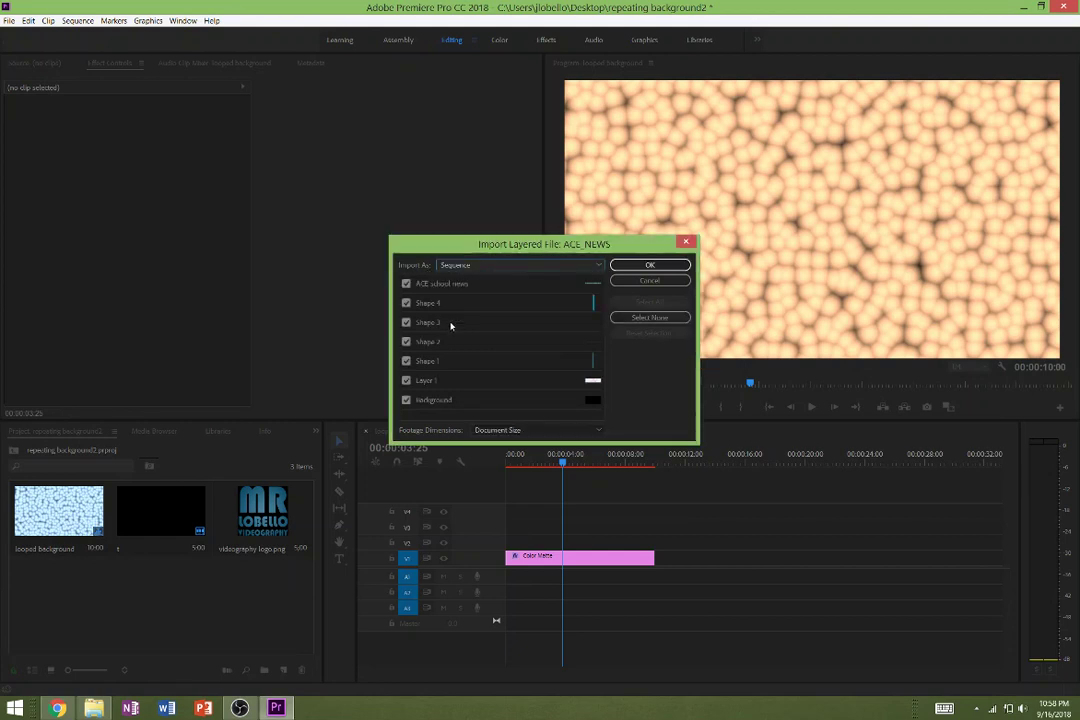
pyautogui.click(407, 401)
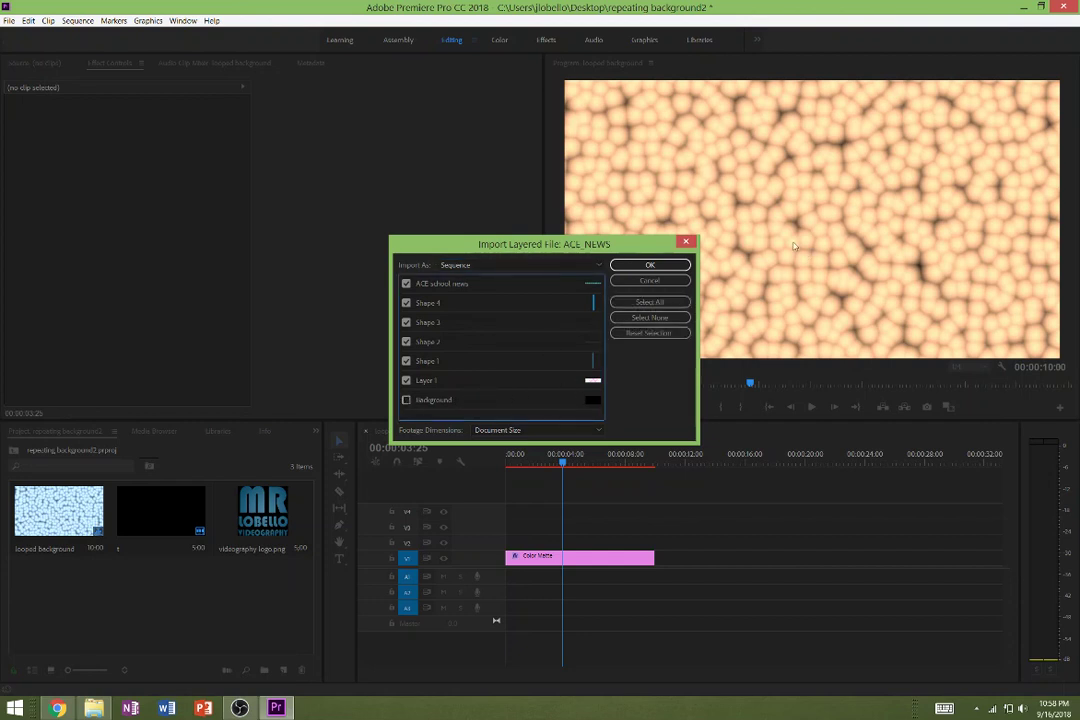
pyautogui.click(656, 266)
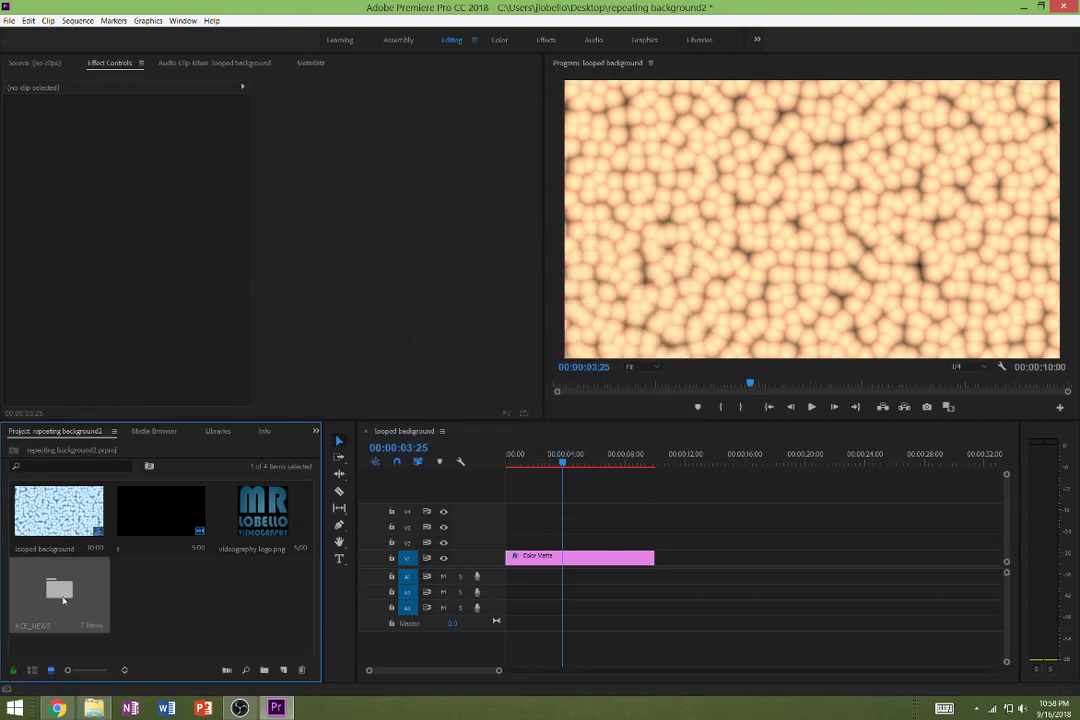
# - Look through the layers in the imported ACE_NEWS bin and open the ACE_NEWS sequence in the timeline
pyautogui.doubleClick(60, 592)
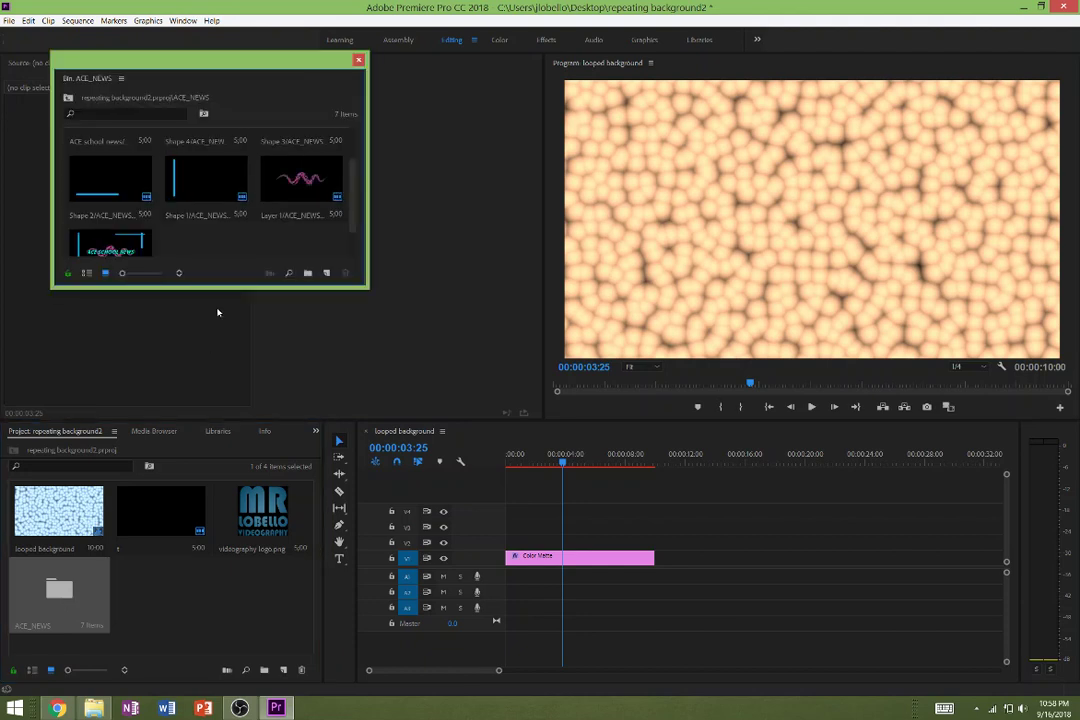
pyautogui.scroll(-1, 186, 222)
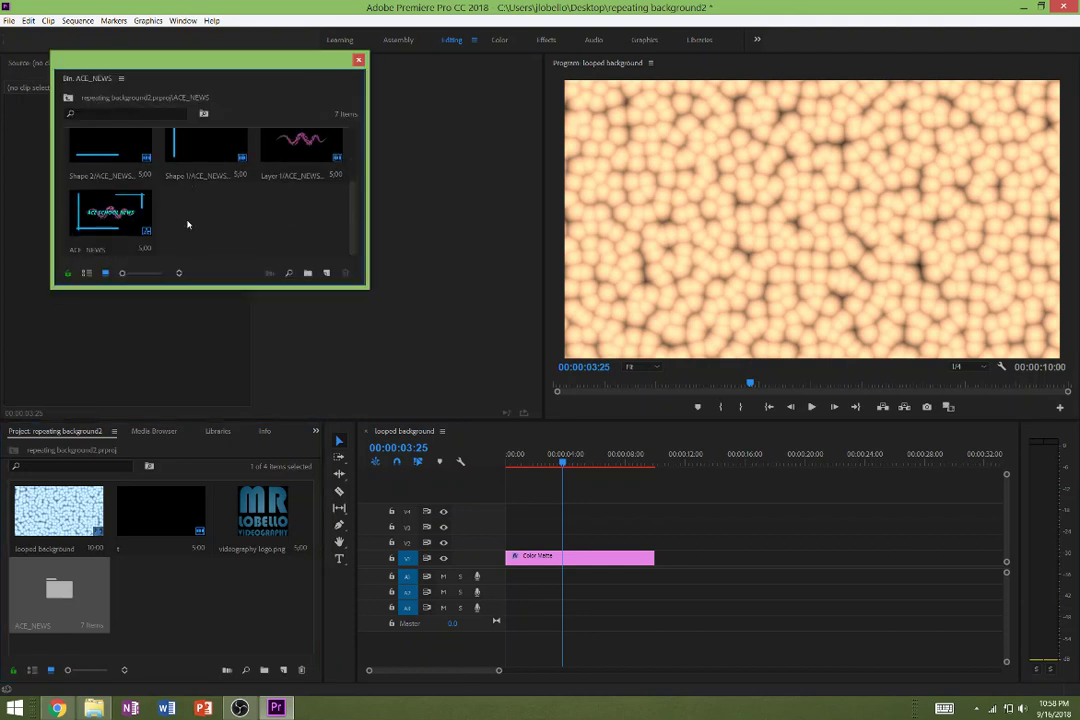
pyautogui.click(129, 226)
pyautogui.scroll(1, 142, 227)
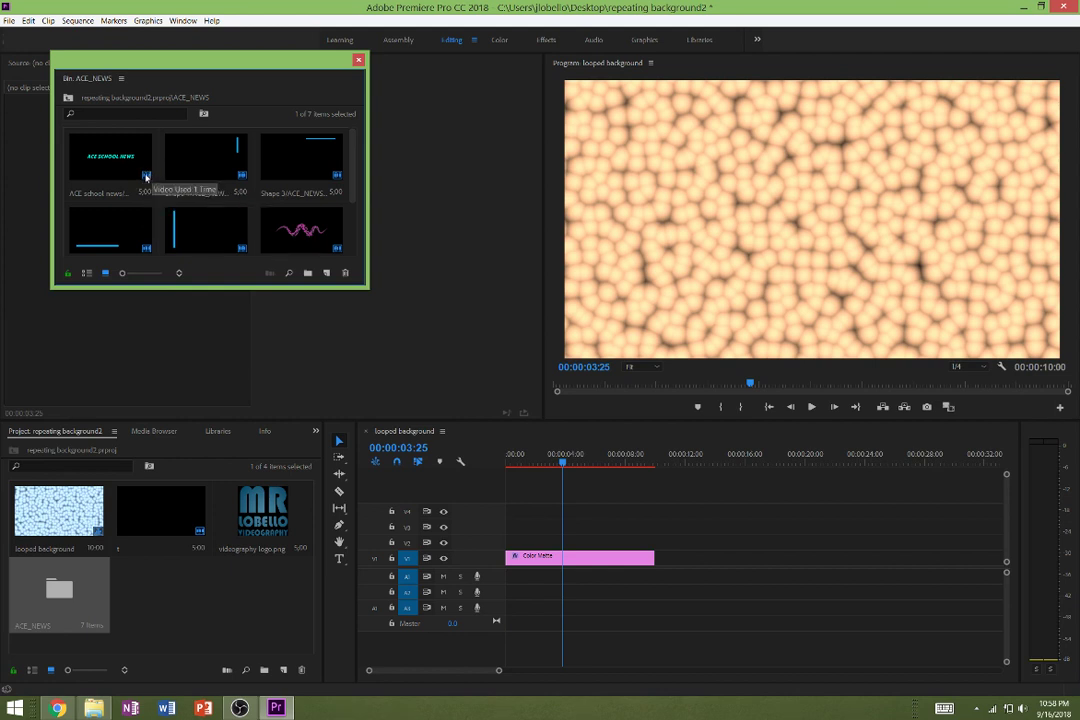
pyautogui.scroll(-1, 189, 162)
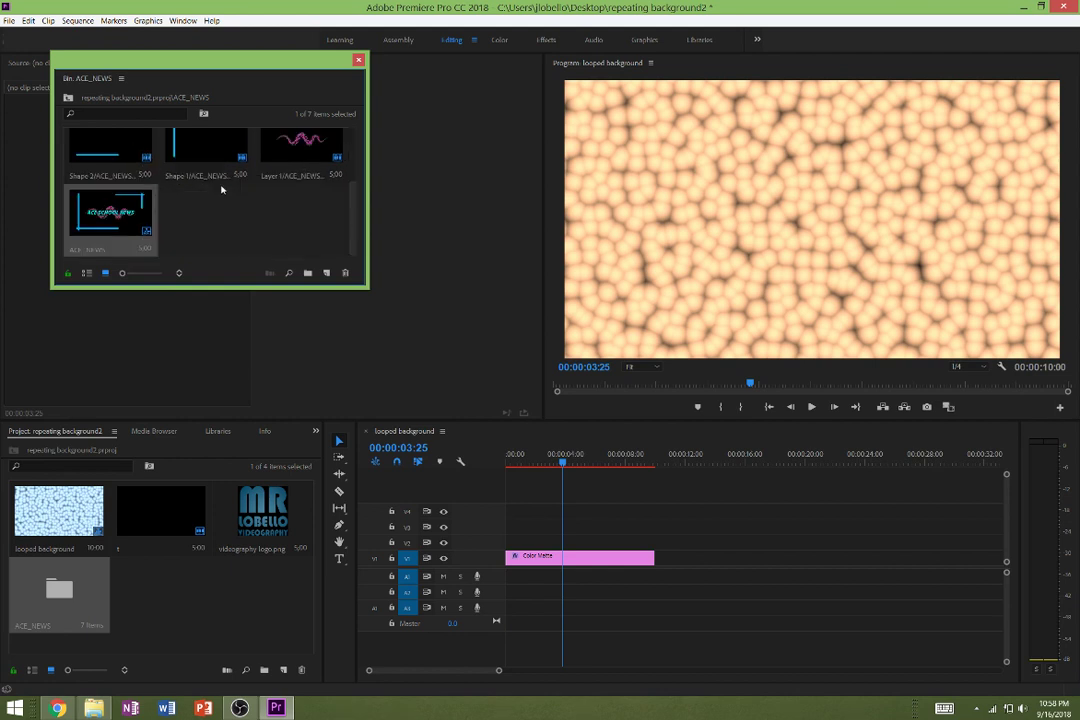
pyautogui.doubleClick(139, 232)
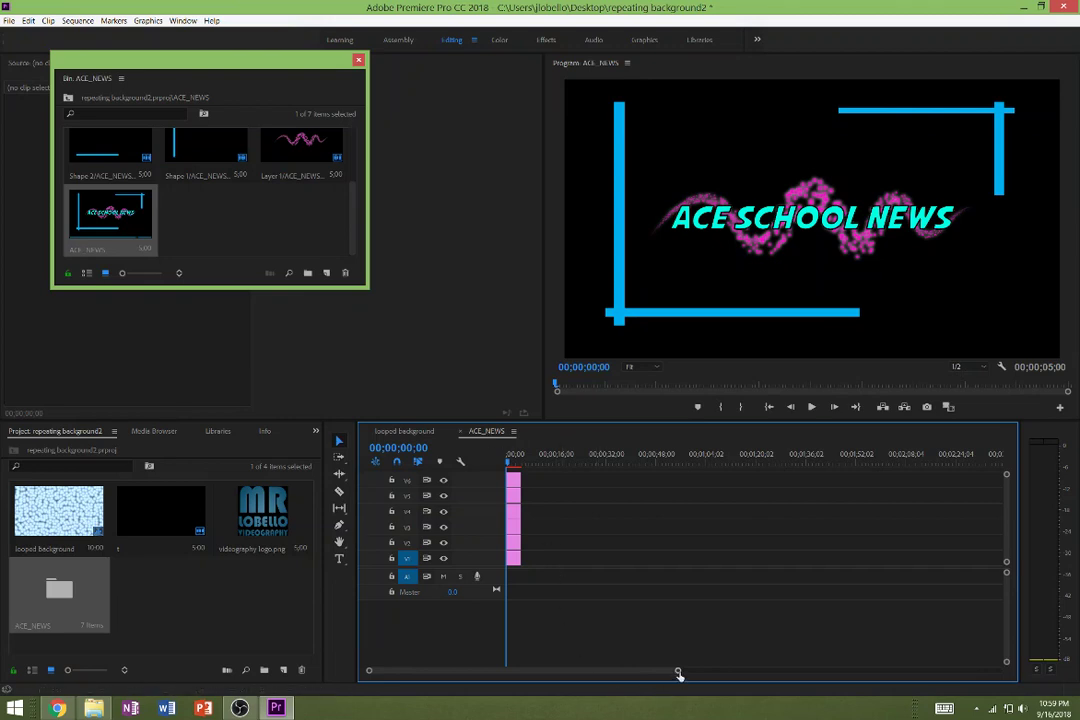
# - Copy all six layer clips of the ACE_NEWS sequence
pyautogui.moveTo(678, 674); pyautogui.dragTo(598, 671)
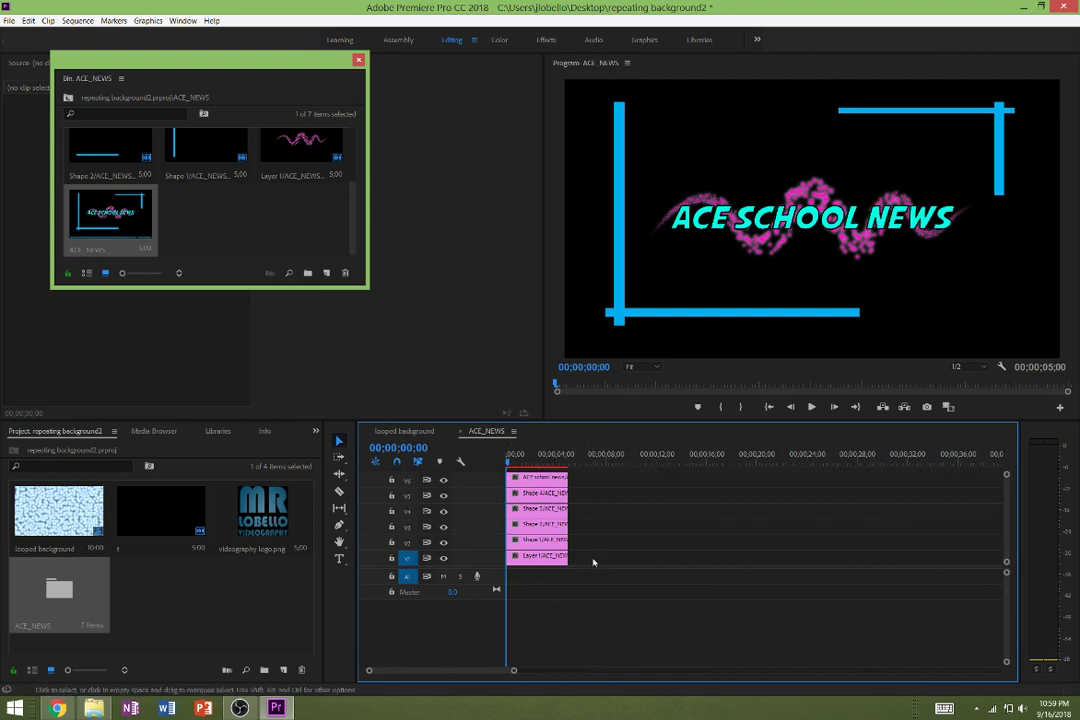
pyautogui.moveTo(592, 563); pyautogui.dragTo(506, 472)
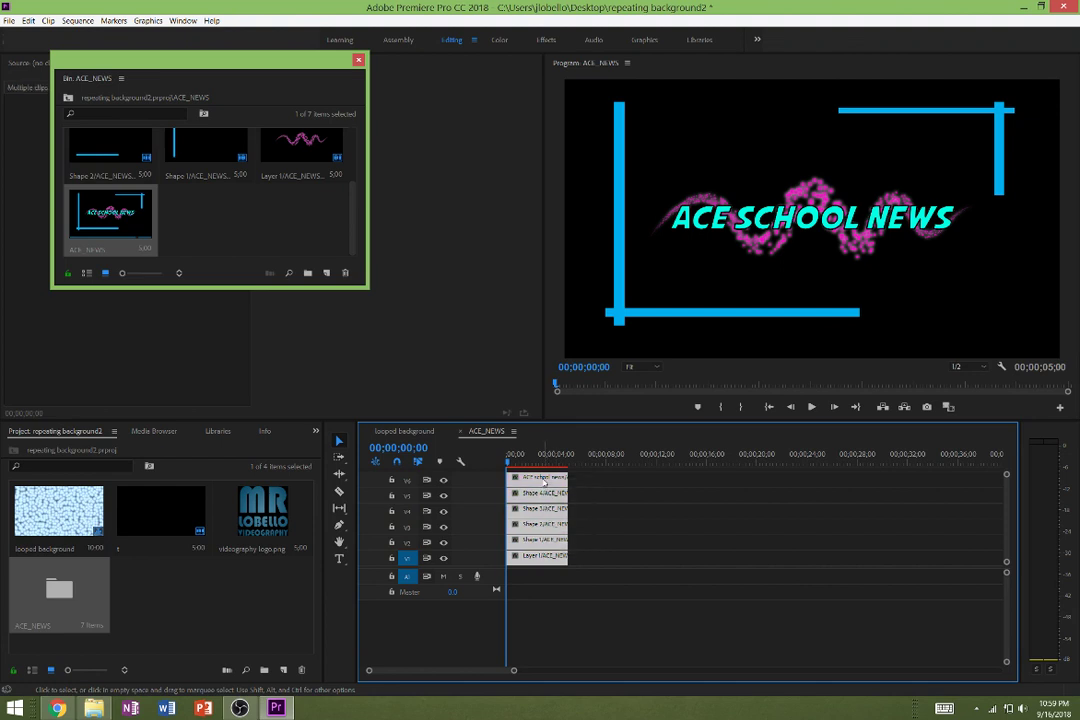
pyautogui.rightClick(545, 482)
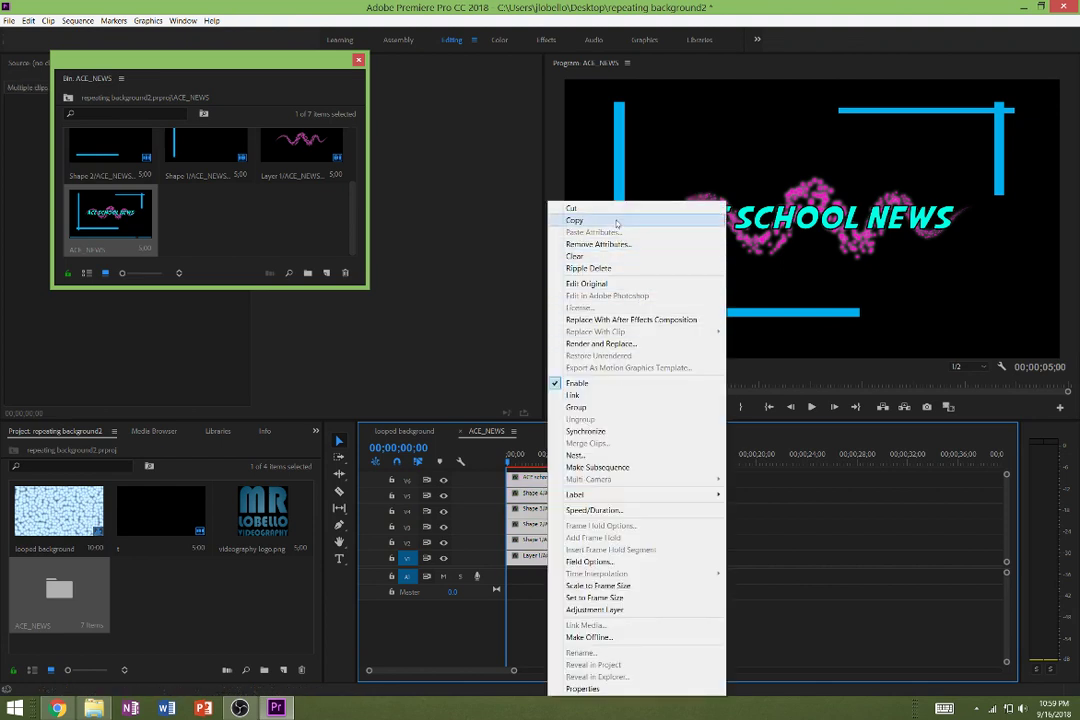
pyautogui.click(617, 223)
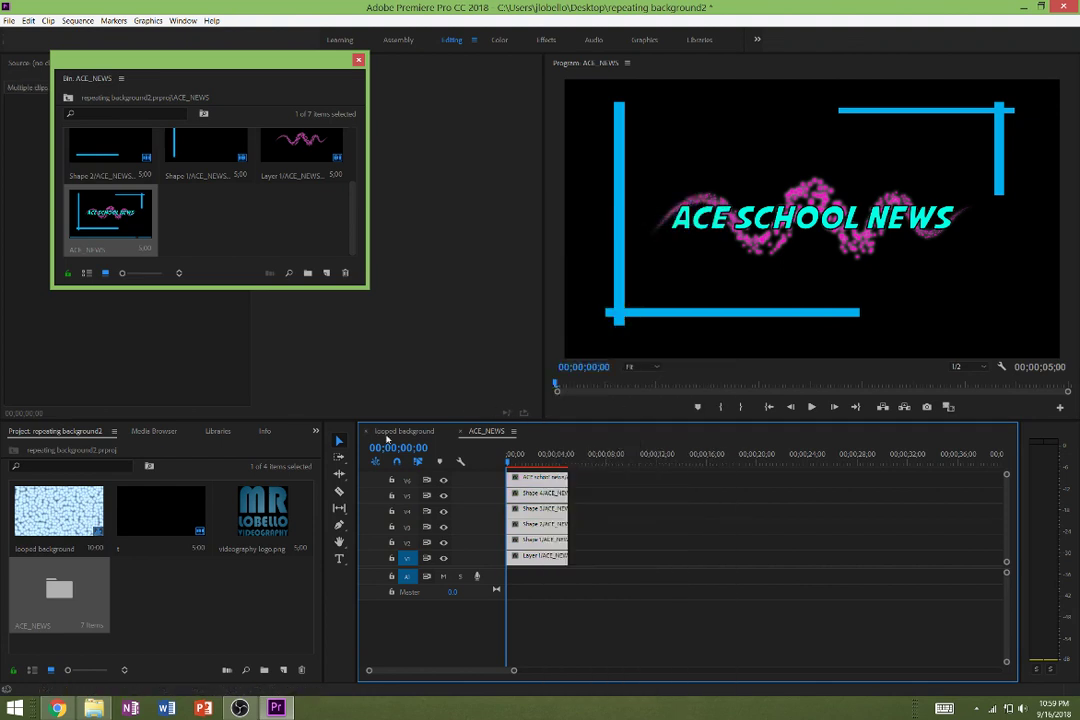
# - Paste the layer clips at the start of the looped background sequence, targeting V2 instead of V1, and view the frame at 00:00:03:04
pyautogui.click(404, 431)
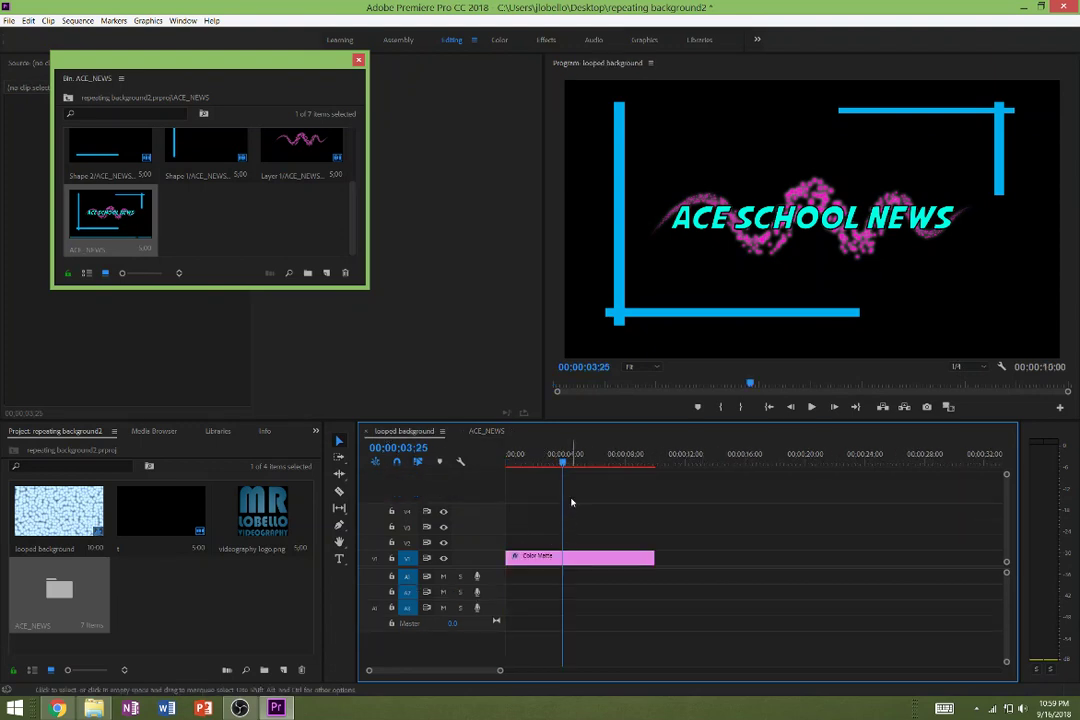
pyautogui.moveTo(561, 456); pyautogui.dragTo(505, 455)
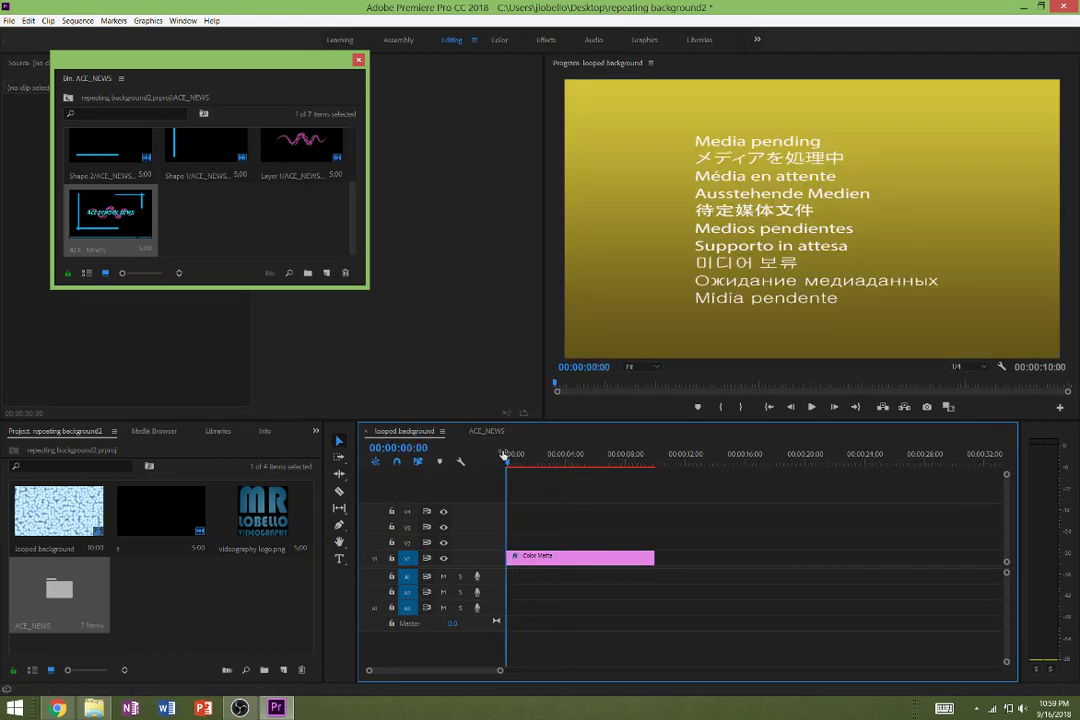
pyautogui.click(406, 560)
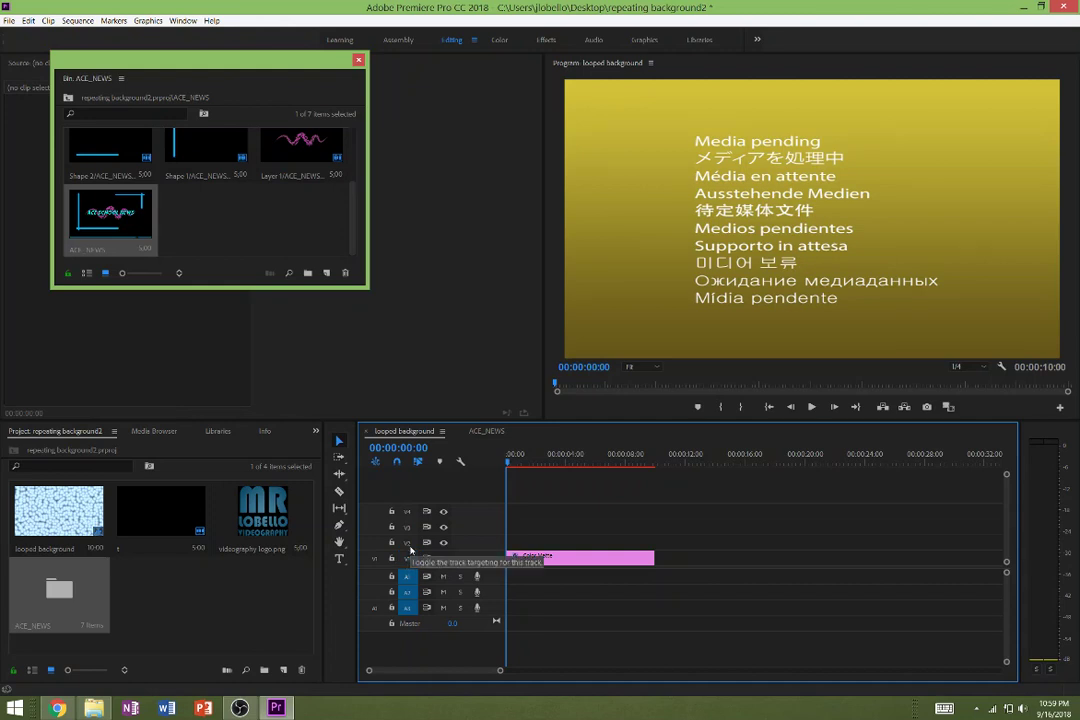
pyautogui.click(408, 545)
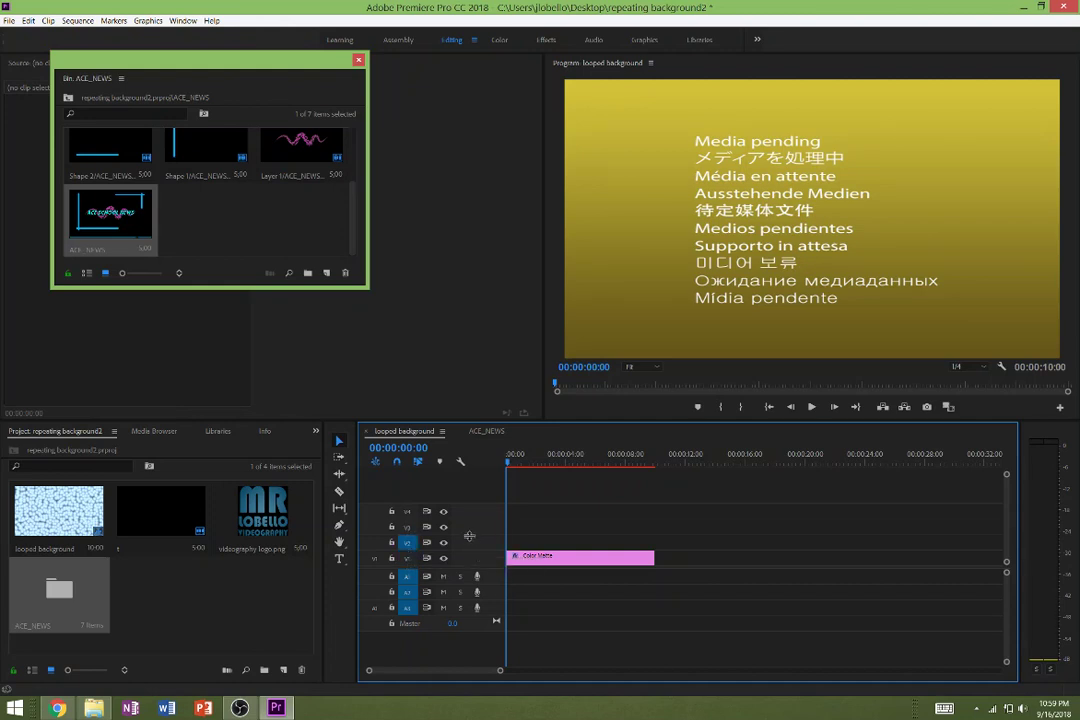
pyautogui.press('.')
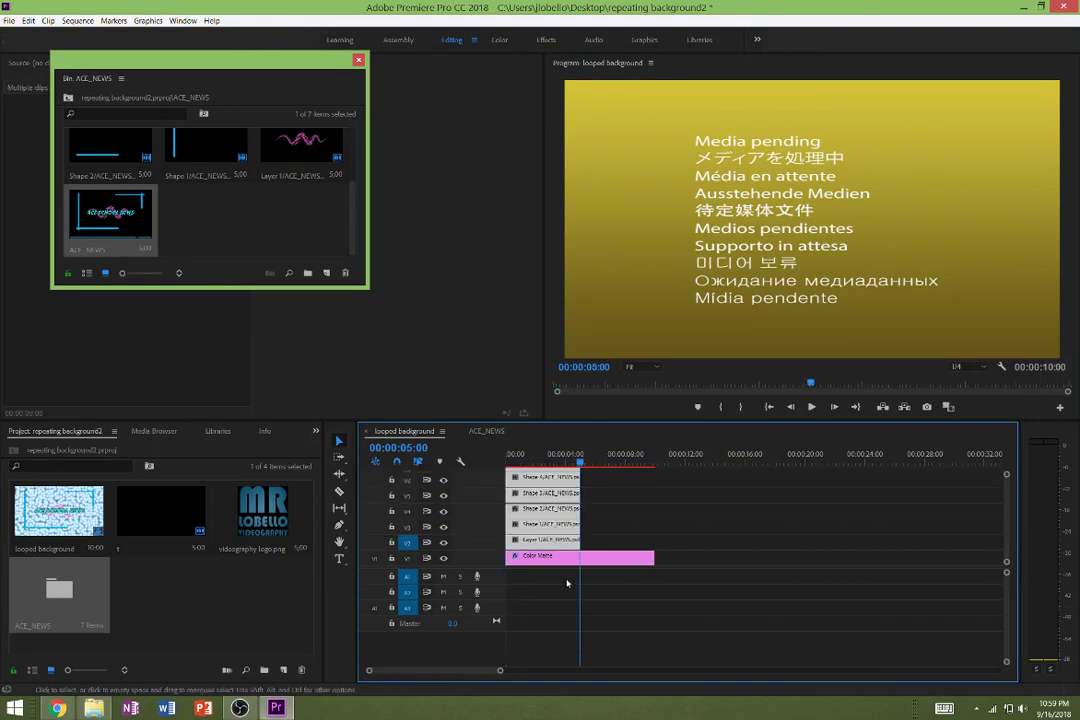
pyautogui.click(554, 458)
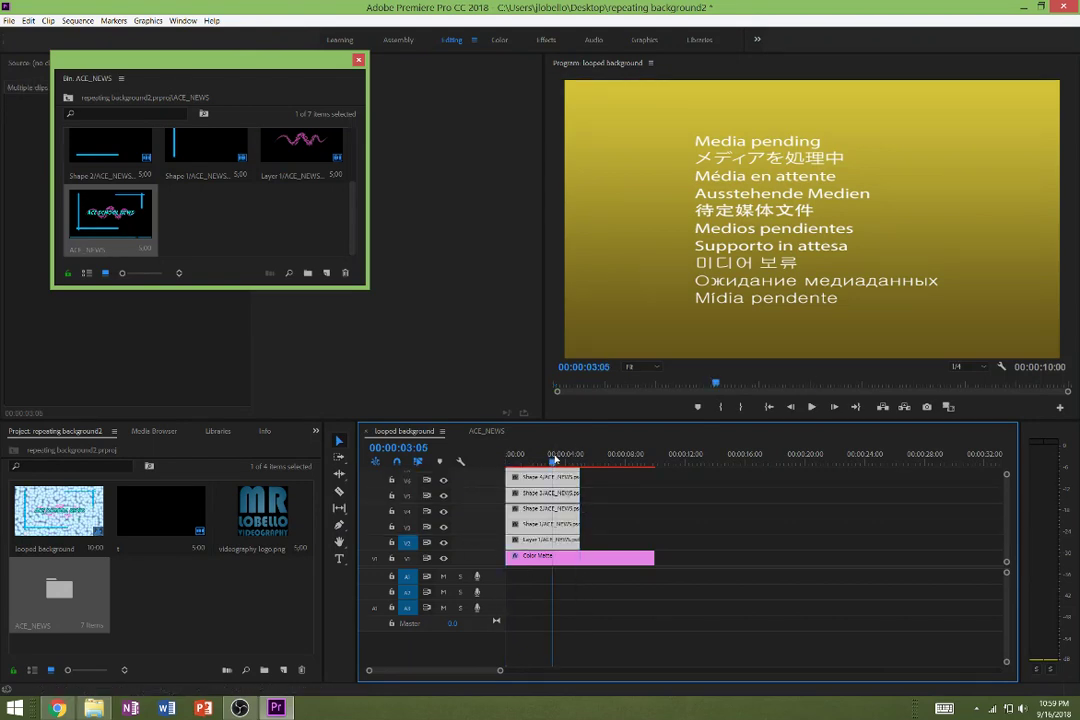
pyautogui.moveTo(554, 458); pyautogui.dragTo(553, 458)
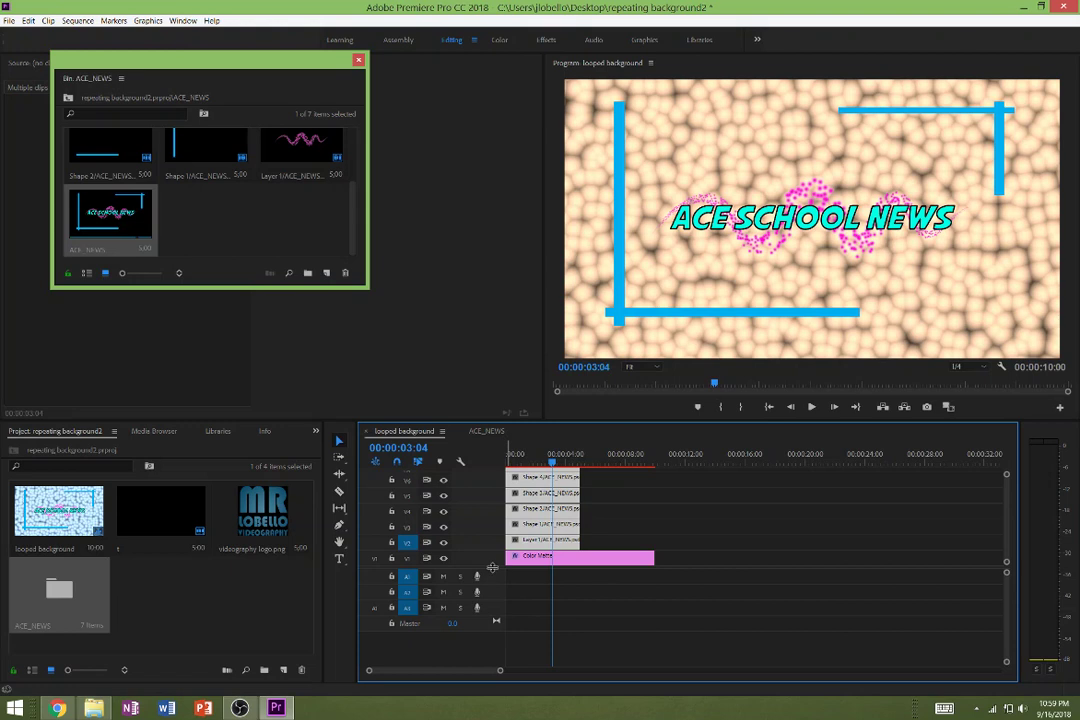
# - Enlarge the video track area, extend all pasted layer clips to the end of the Color Matte clip, and start playback
pyautogui.moveTo(492, 567); pyautogui.dragTo(492, 655)
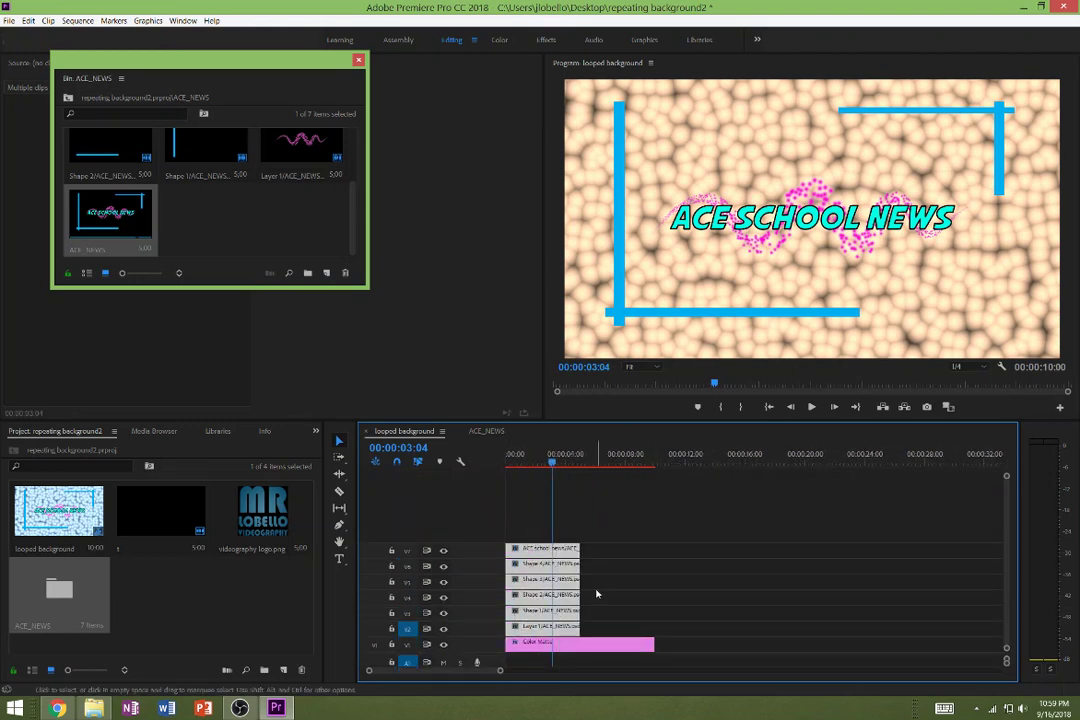
pyautogui.press('-')
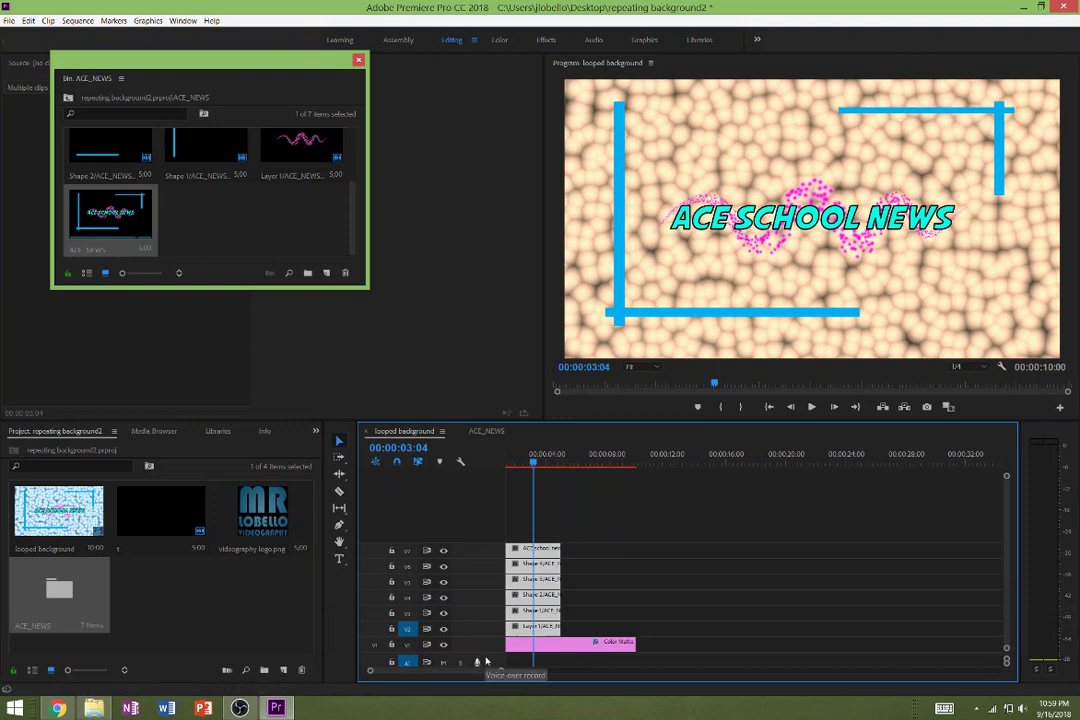
pyautogui.moveTo(490, 653); pyautogui.dragTo(492, 629)
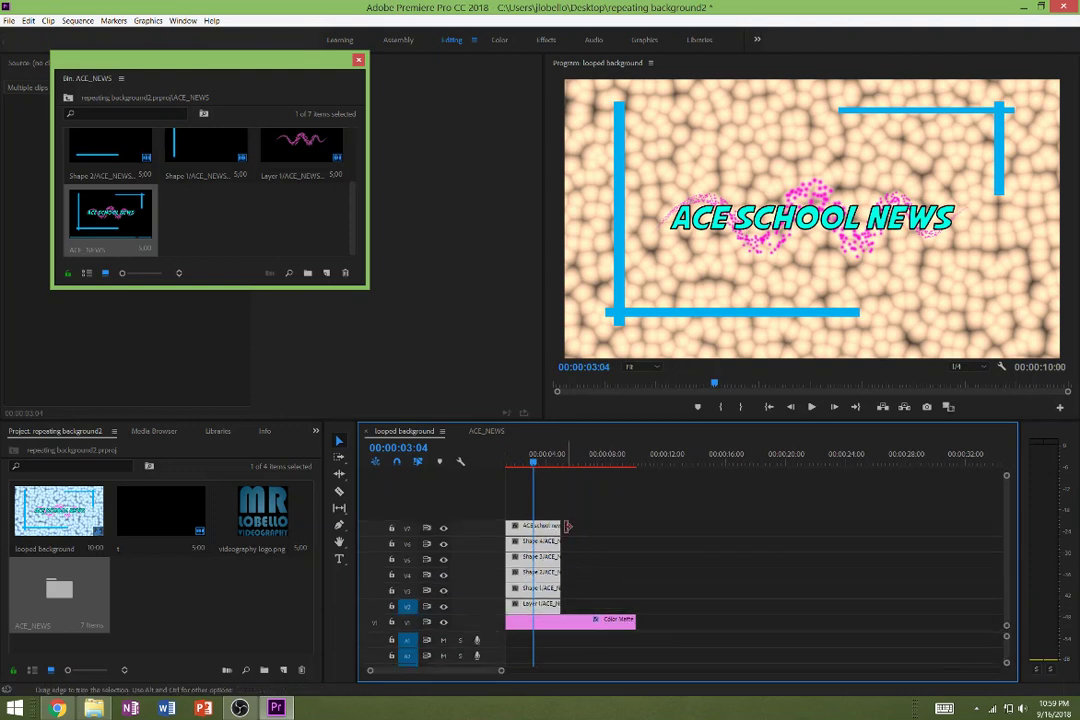
pyautogui.moveTo(560, 541); pyautogui.dragTo(627, 541)
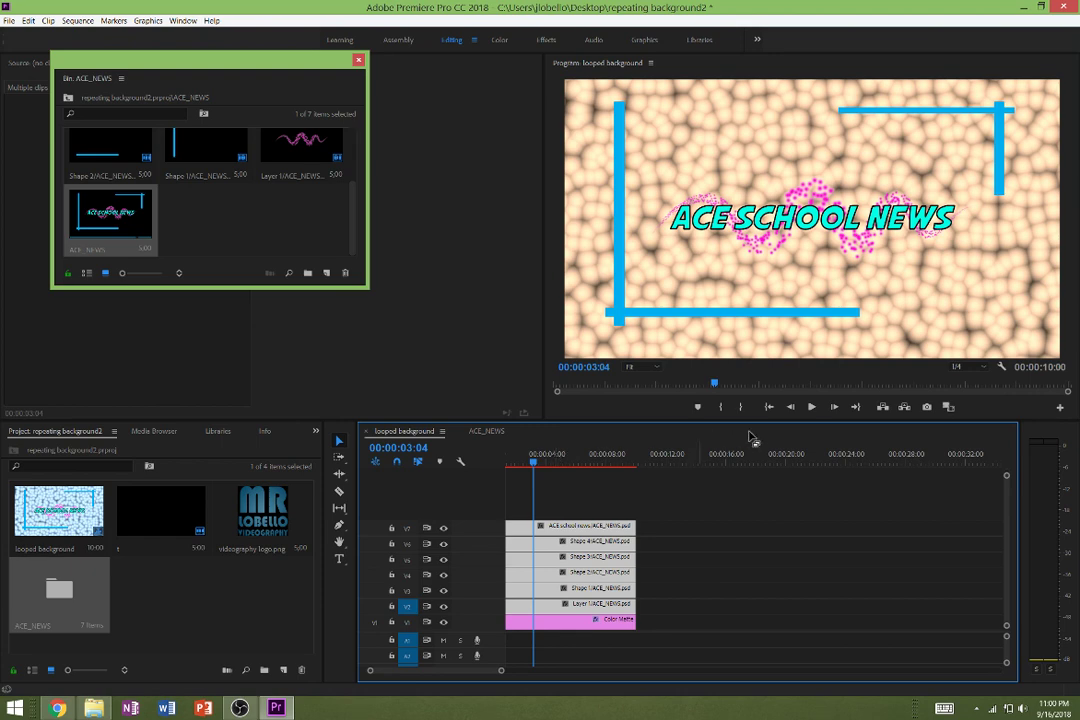
pyautogui.click(811, 407)
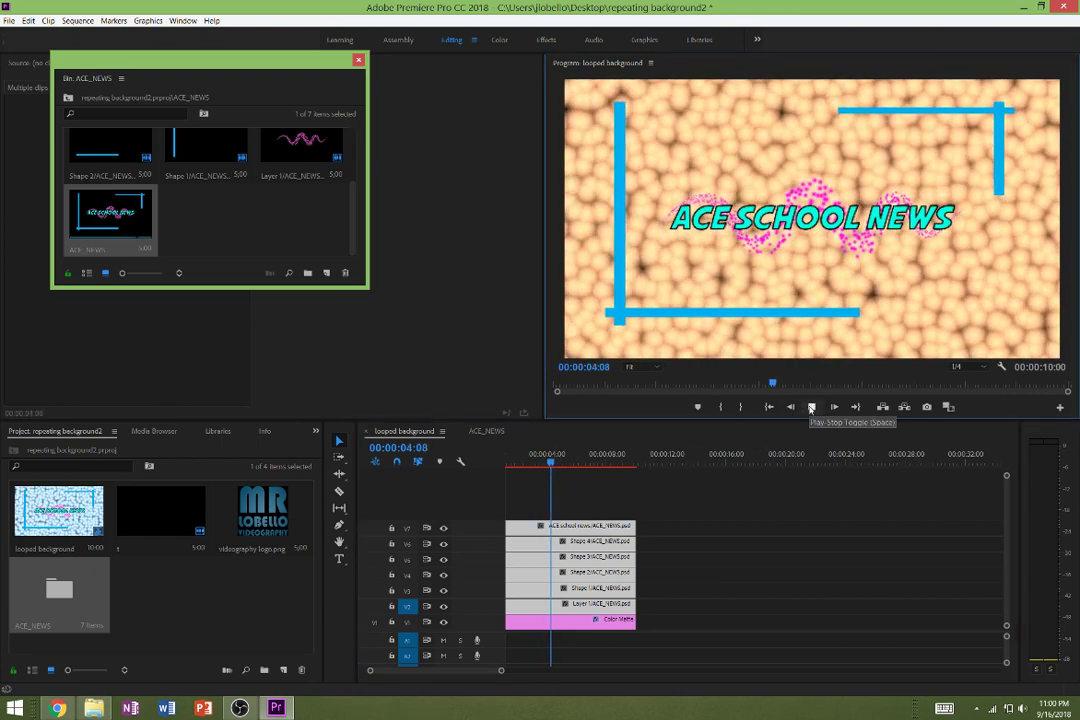
# - Stop playback, select the Layer 1 clip on V2, and close the ACE_NEWS bin window and the ACE_NEWS sequence
pyautogui.click(811, 407)
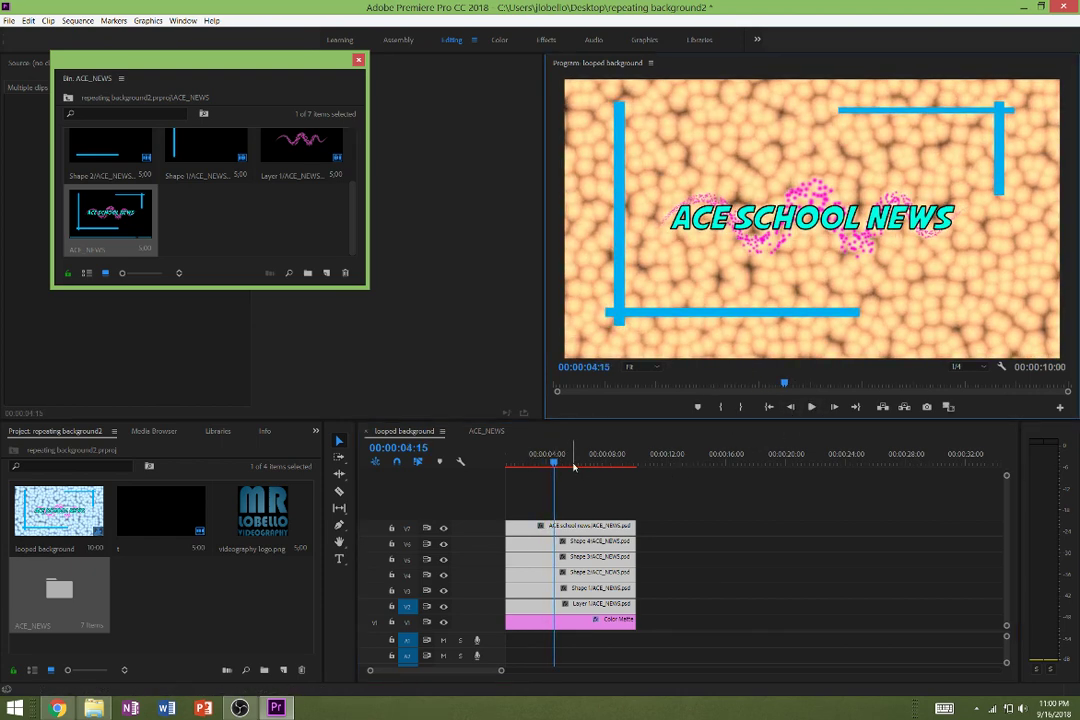
pyautogui.click(702, 618)
pyautogui.hotkey('ctrl', 'a')
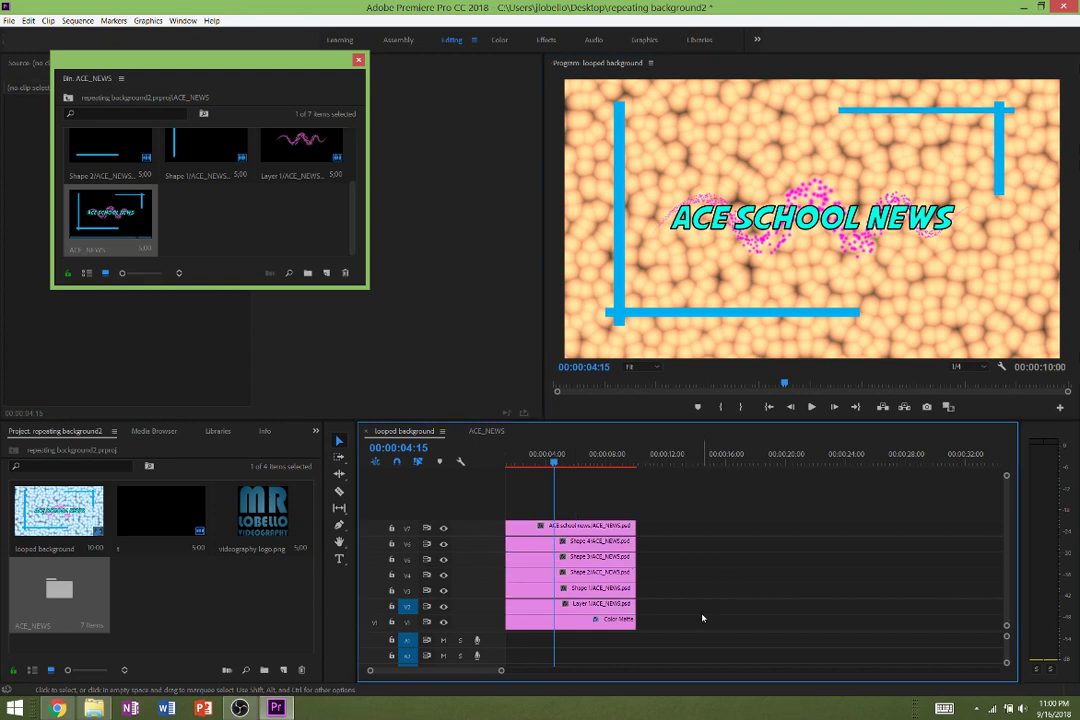
pyautogui.click(535, 610)
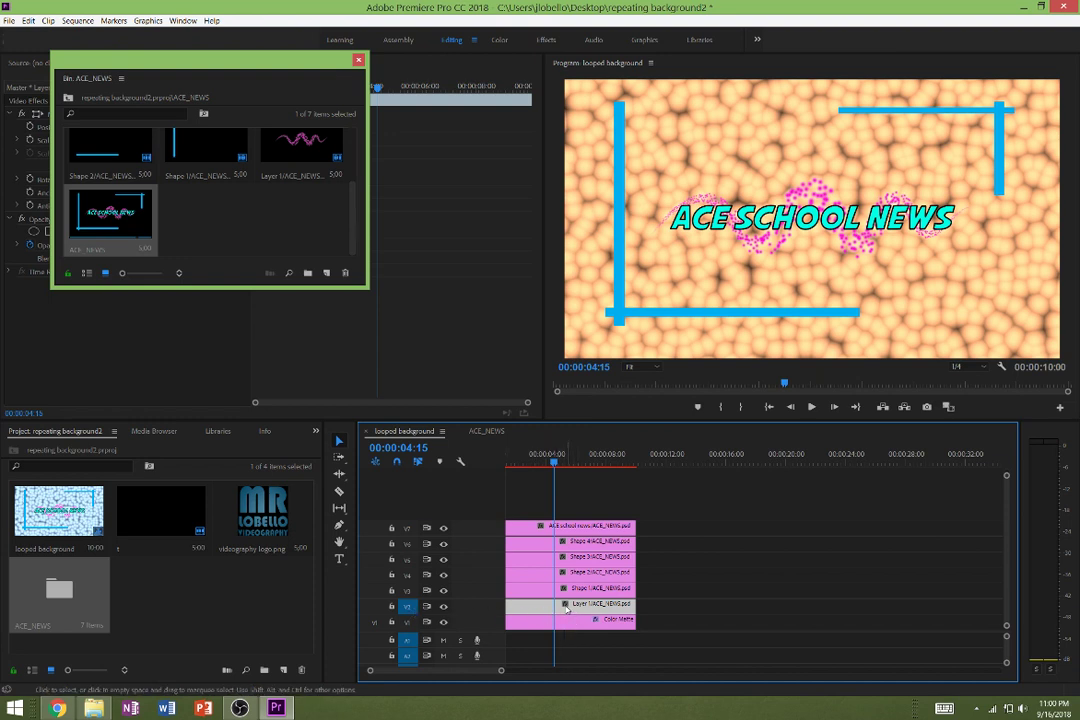
pyautogui.click(358, 60)
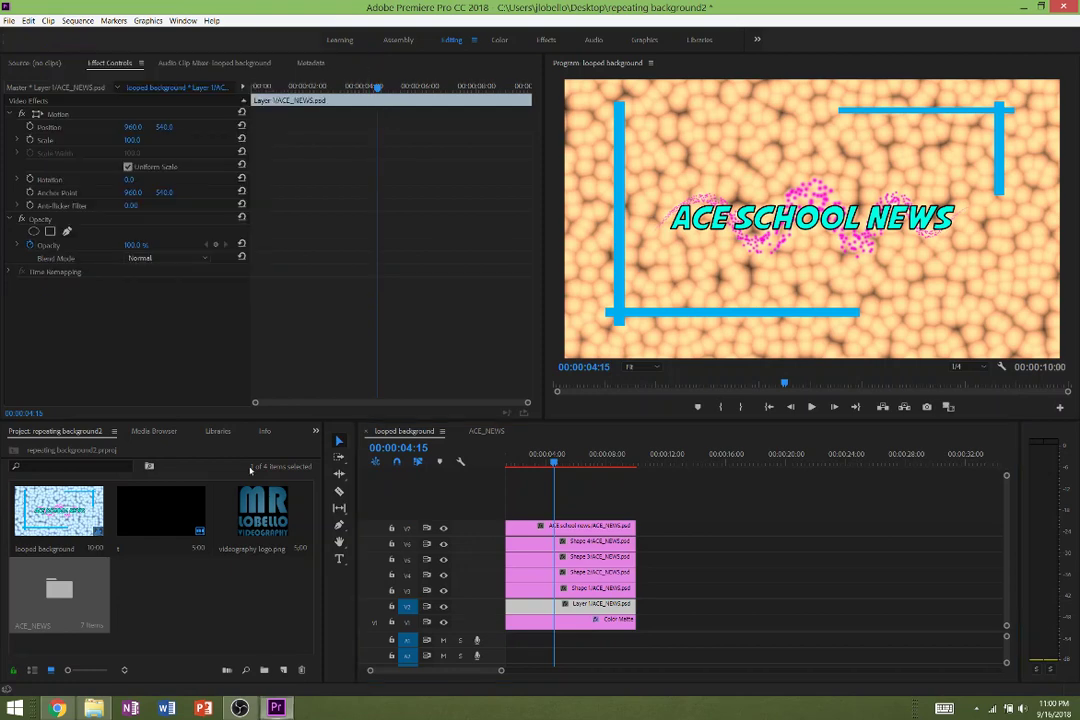
pyautogui.rightClick(487, 432)
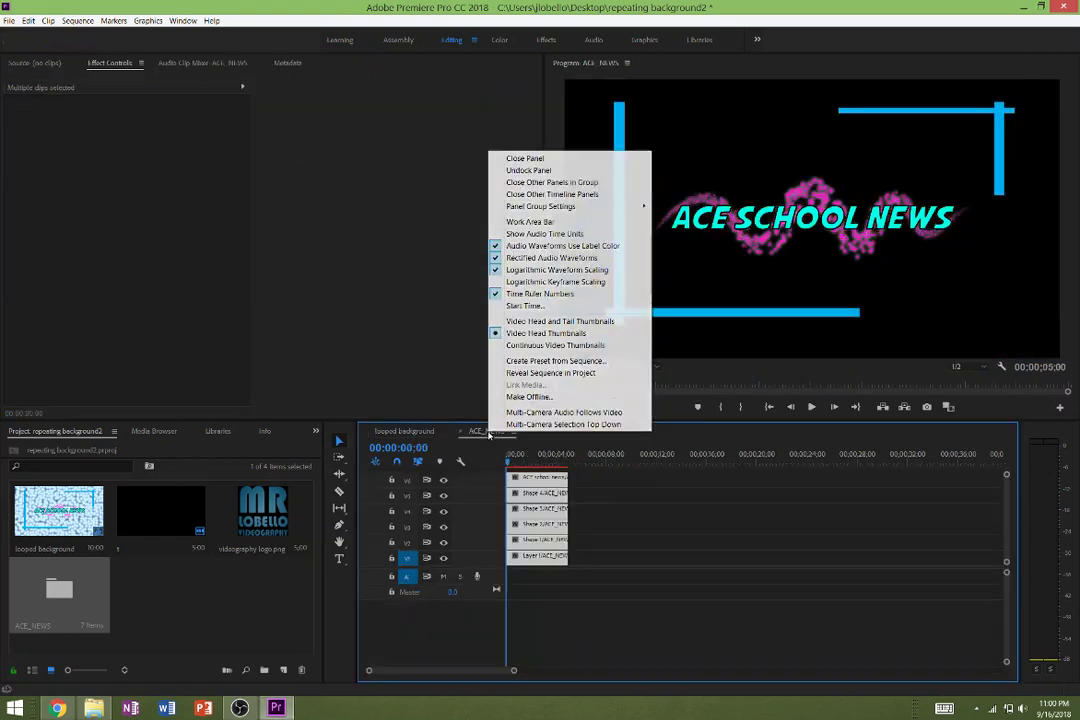
pyautogui.click(549, 158)
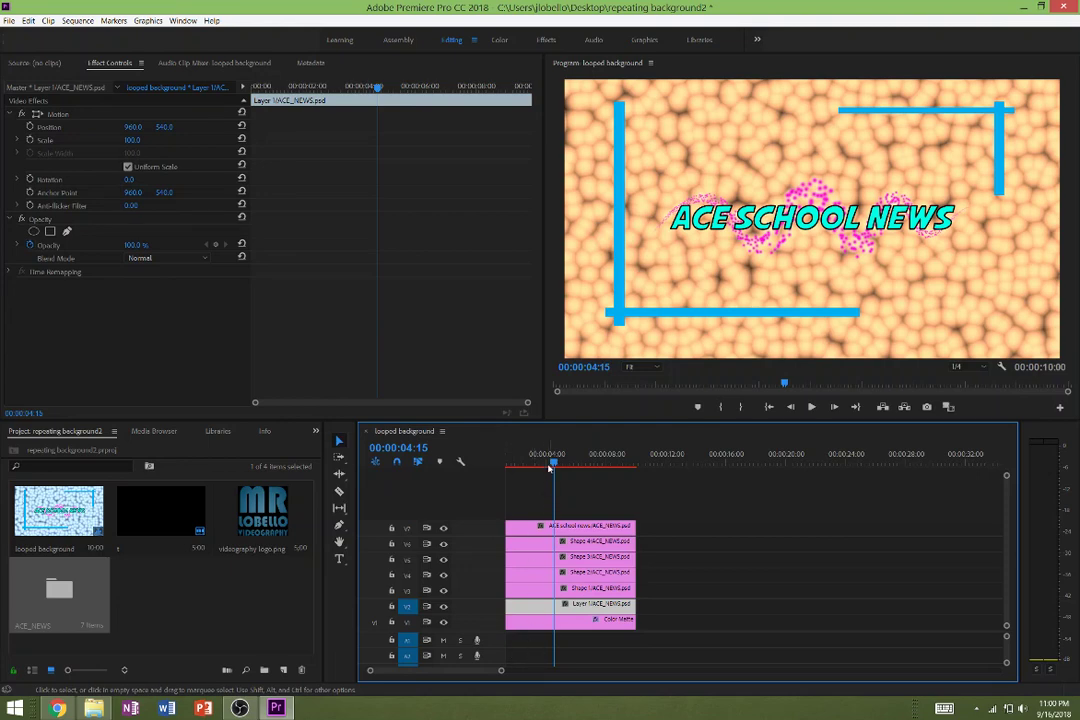
# - Add a Position keyframe to the Layer 1 clip at 00:00:03:00
pyautogui.moveTo(549, 468); pyautogui.dragTo(528, 463)
pyautogui.press('Right')
pyautogui.press('Right')
pyautogui.press('Right')
pyautogui.press('Right')
pyautogui.press('Right')
pyautogui.press('Right')
pyautogui.press('Right')
pyautogui.press('Right')
pyautogui.press('Right')
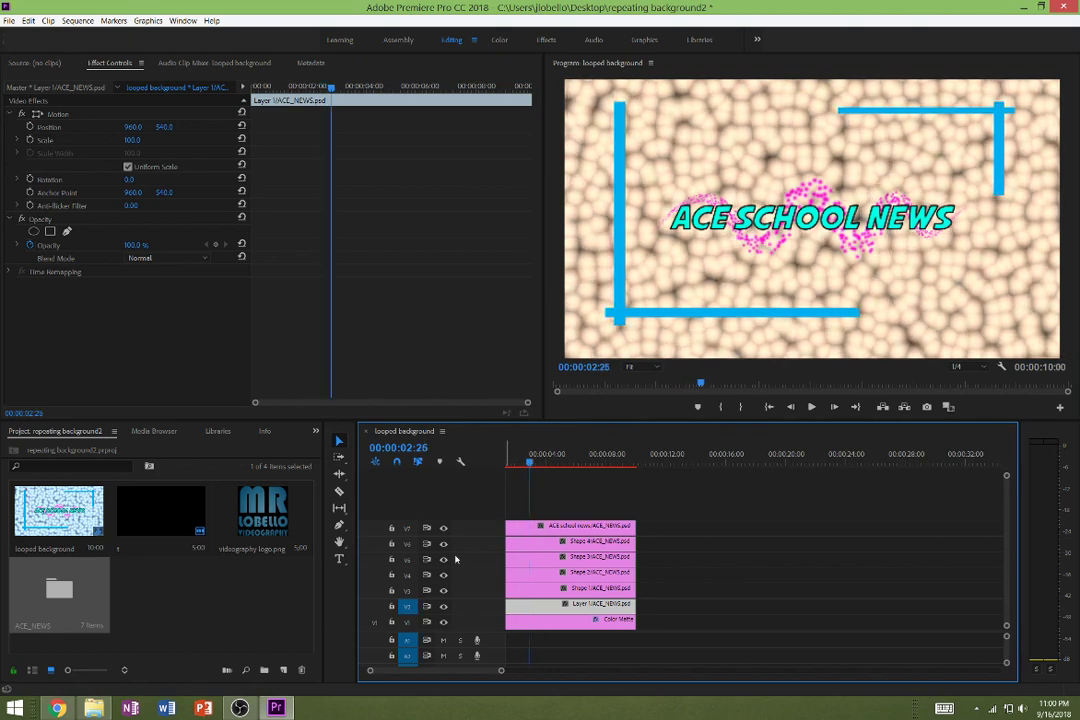
pyautogui.press('Left')
pyautogui.press('Left')
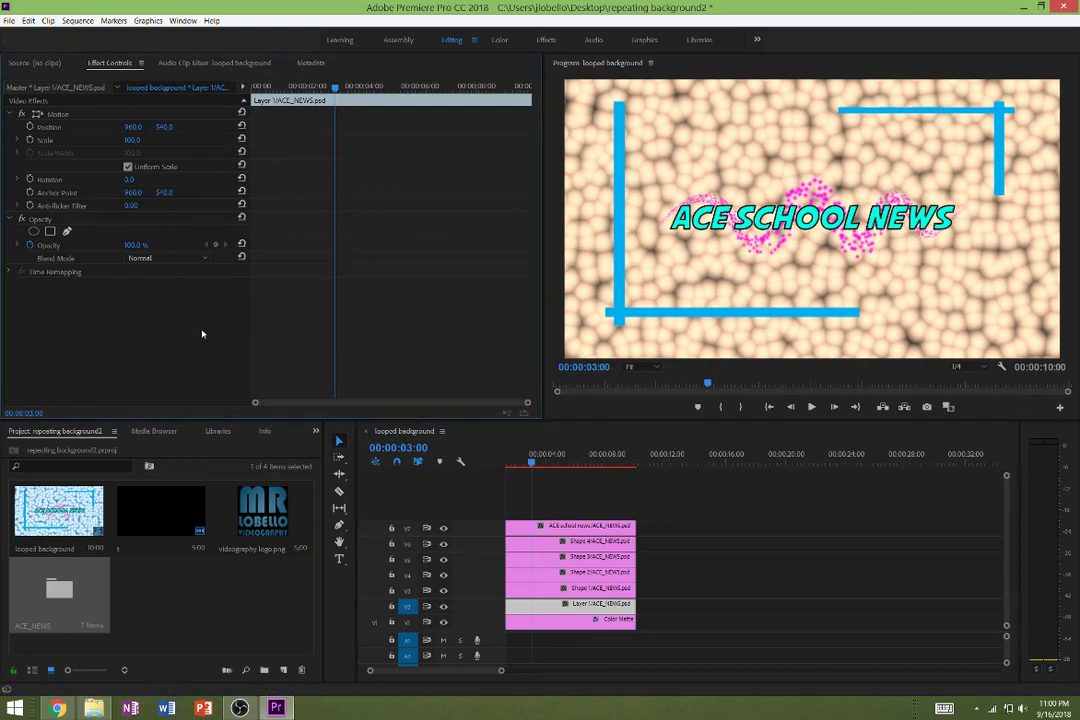
pyautogui.click(30, 127)
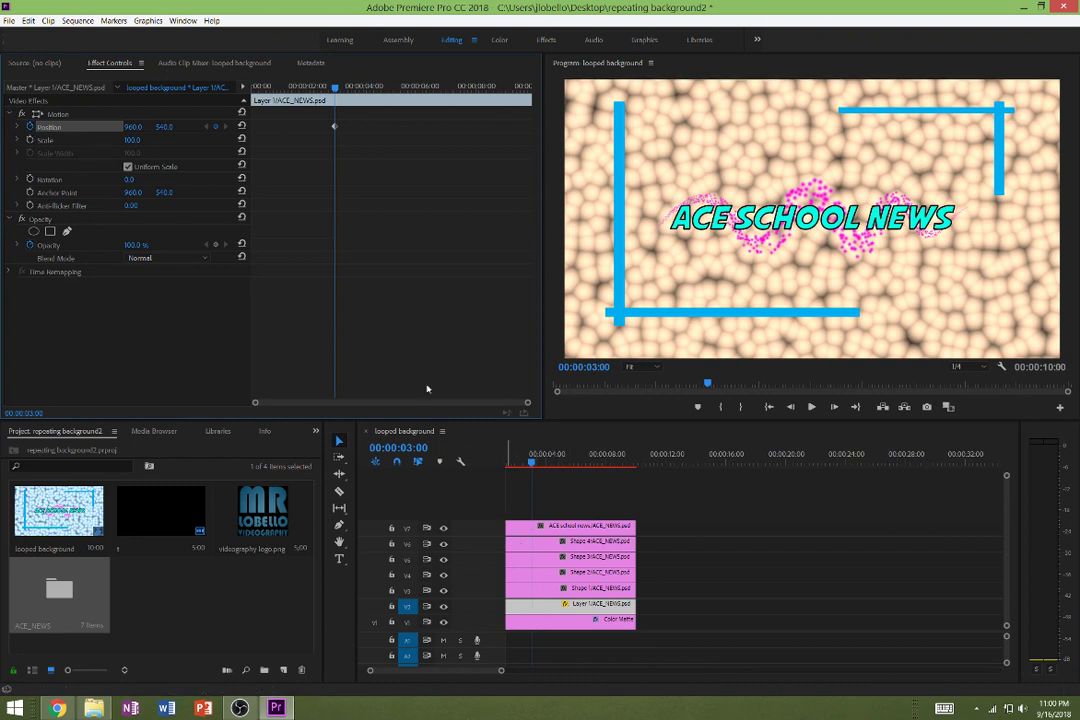
# - Set the temporal interpolation of the Layer 1 clip's Position keyframe to Ease In
pyautogui.click(682, 621)
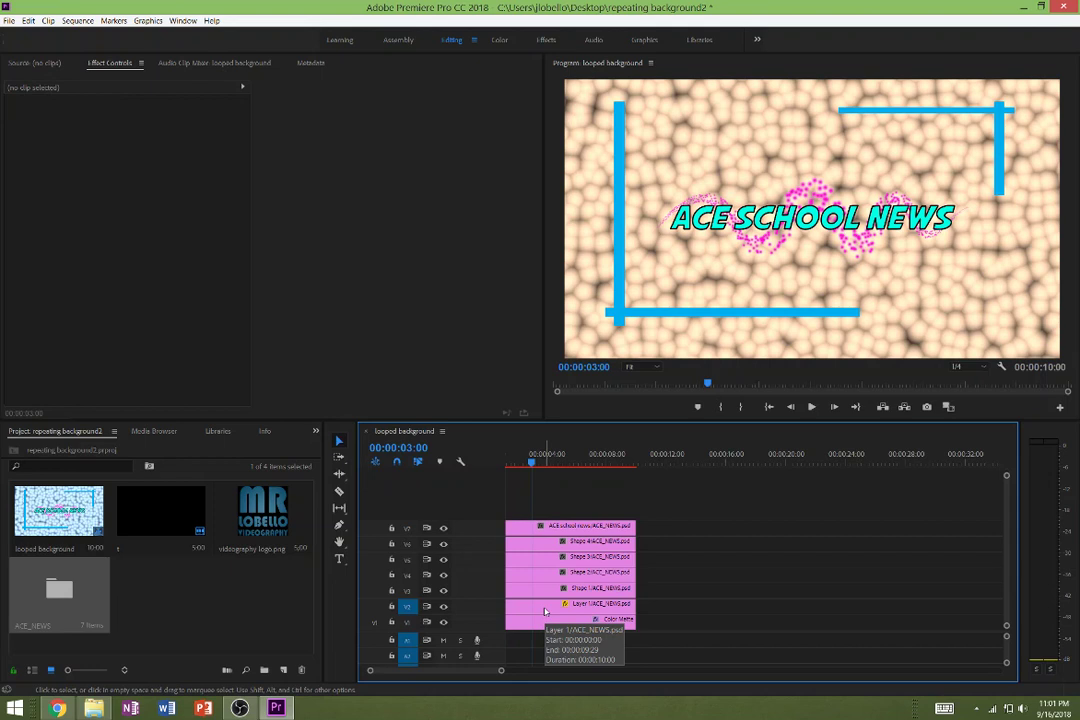
pyautogui.click(545, 612)
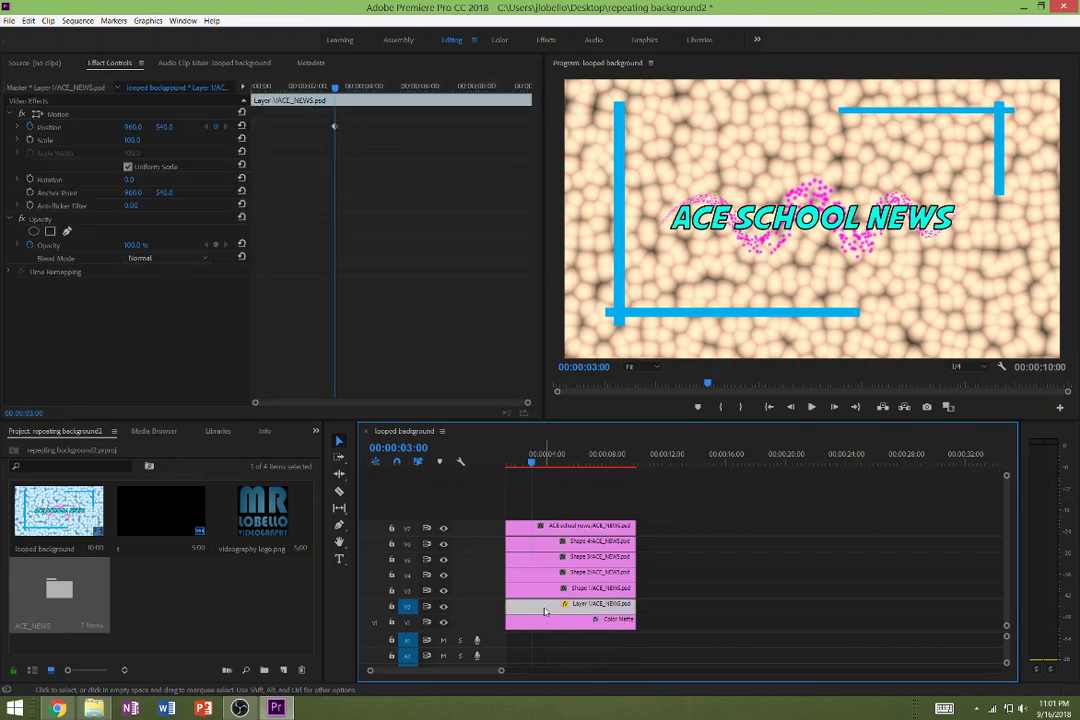
pyautogui.rightClick(334, 127)
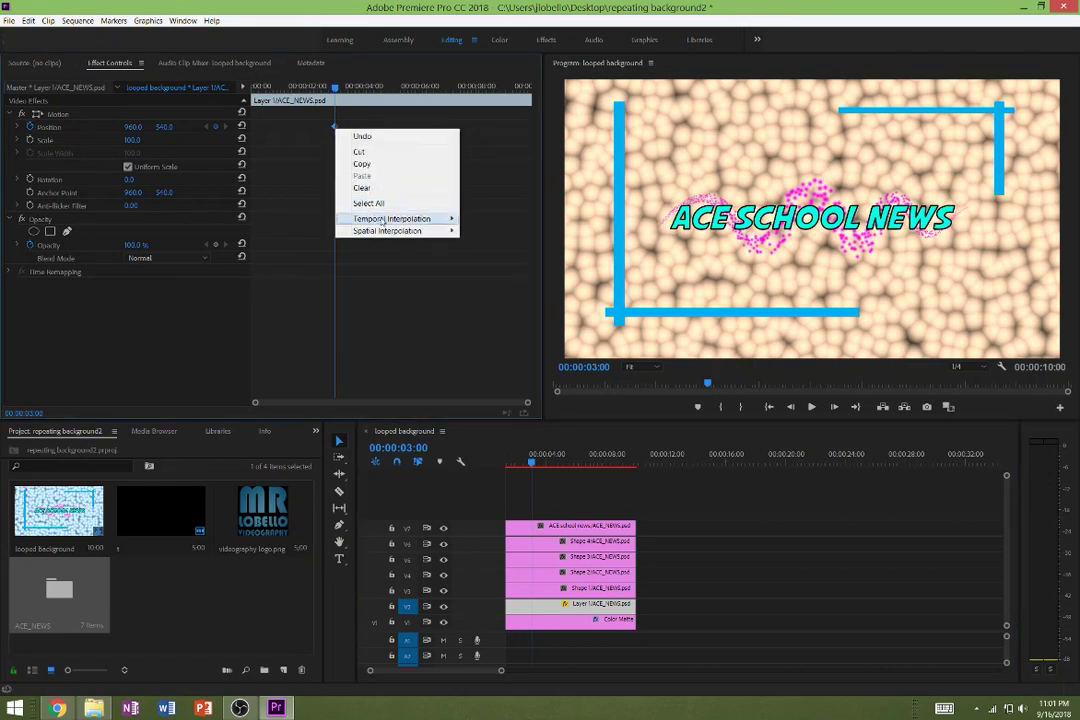
pyautogui.moveTo(380, 220)
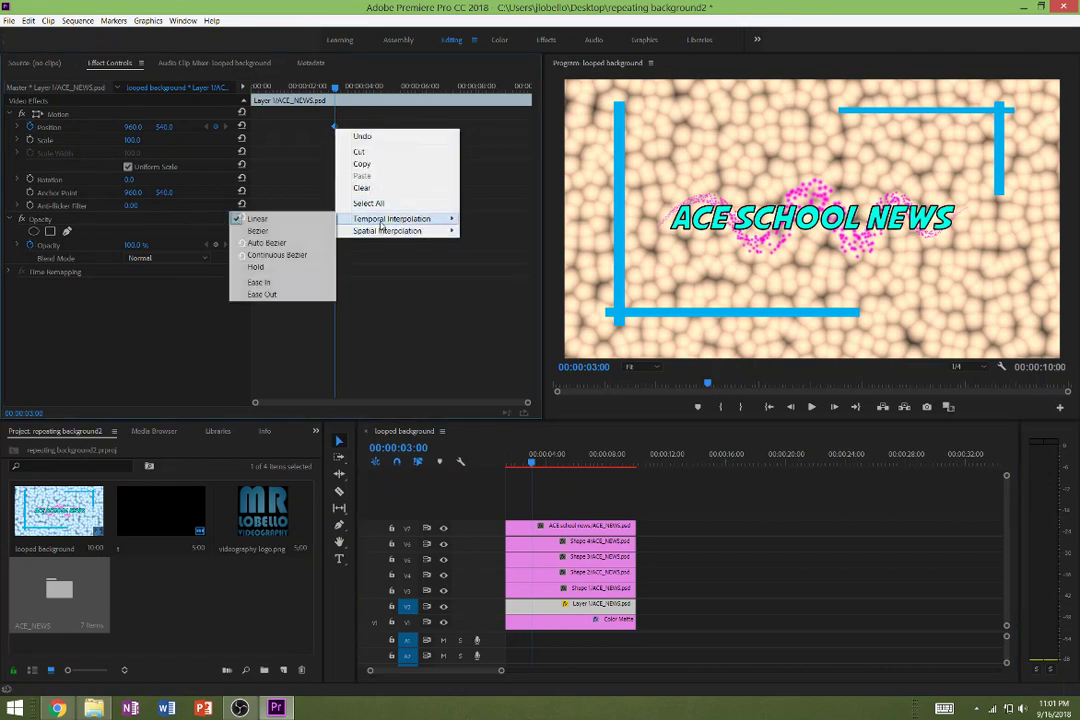
pyautogui.click(259, 283)
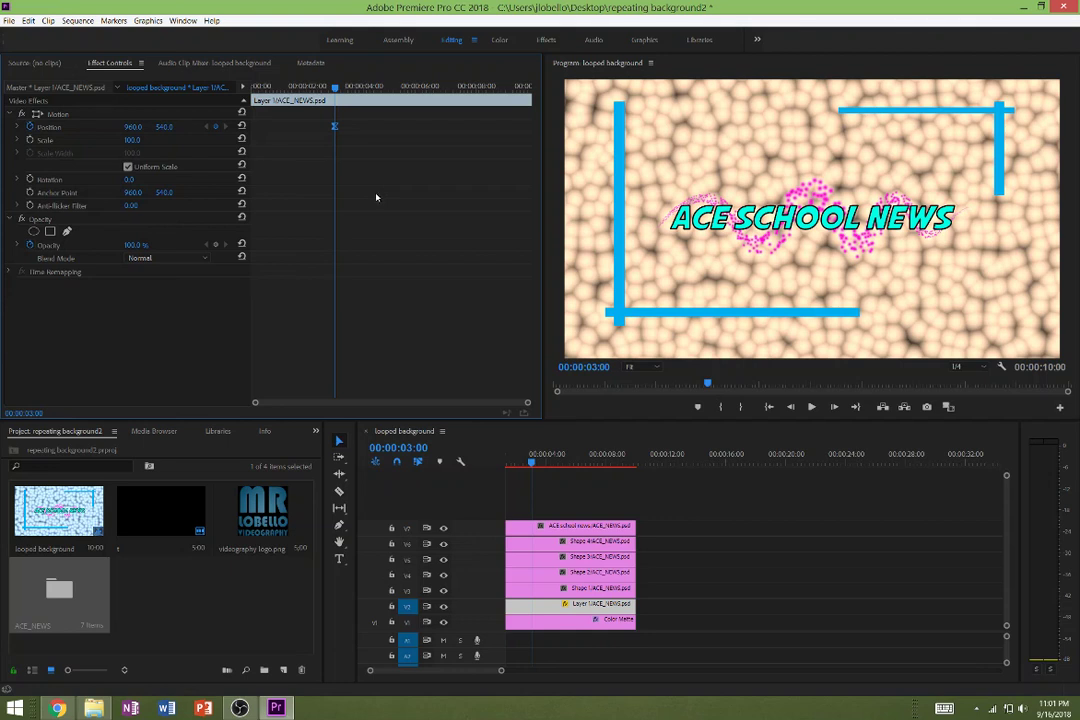
# - Copy the Layer 1 clip's Motion effect, paste it onto the five clips on V3 to V7, and check it on Shape 1
pyautogui.click(56, 115)
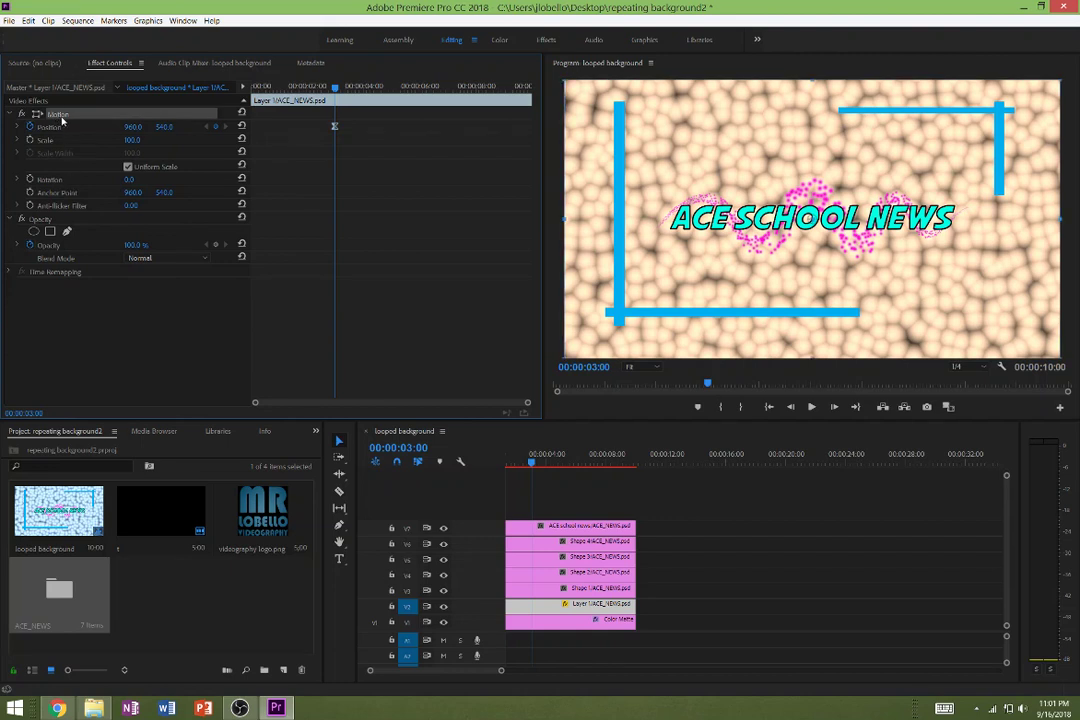
pyautogui.rightClick(60, 116)
pyautogui.click(99, 180)
pyautogui.click(661, 612)
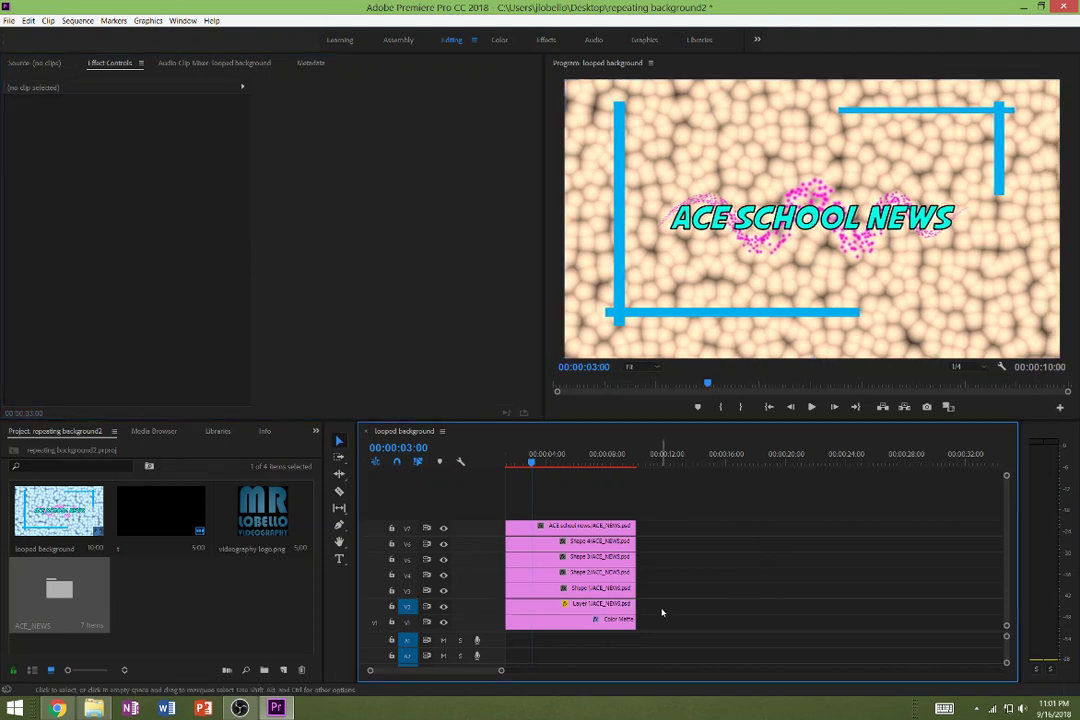
pyautogui.moveTo(670, 590); pyautogui.dragTo(503, 512)
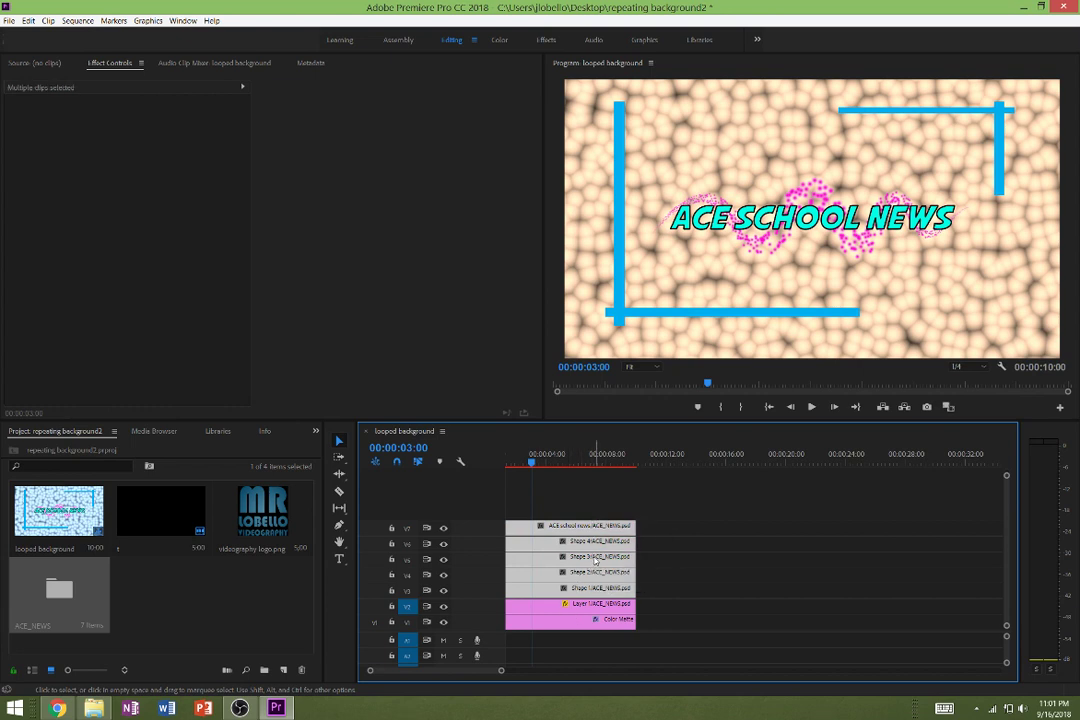
pyautogui.moveTo(591, 565); pyautogui.dragTo(600, 566)
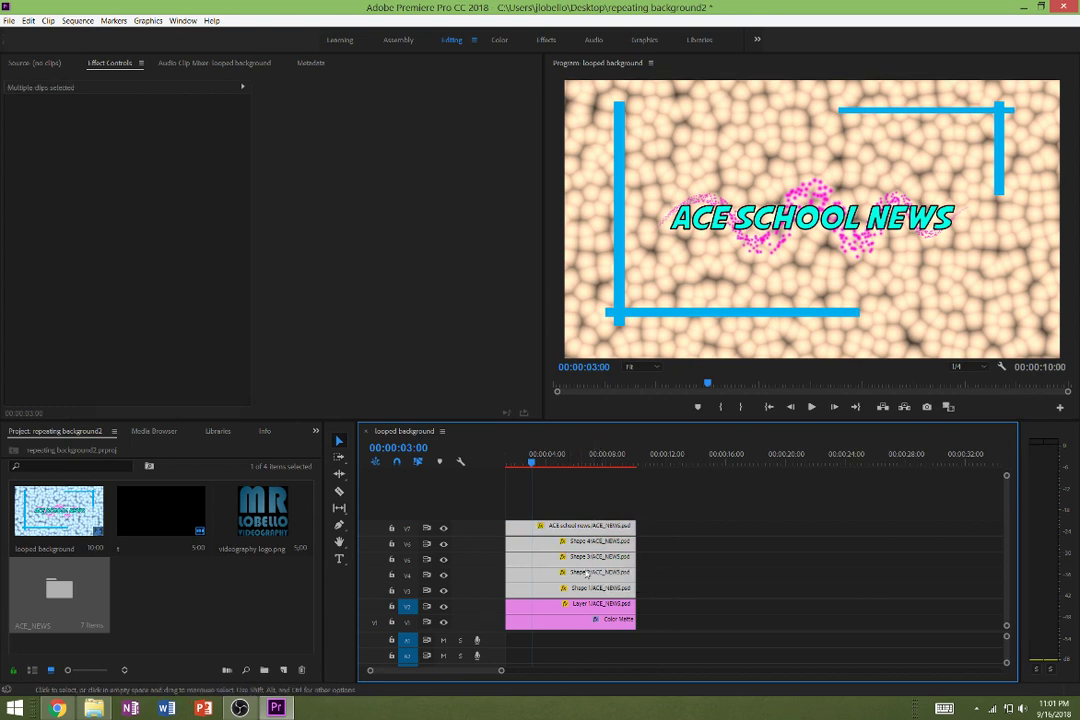
pyautogui.click(505, 487)
pyautogui.click(618, 592)
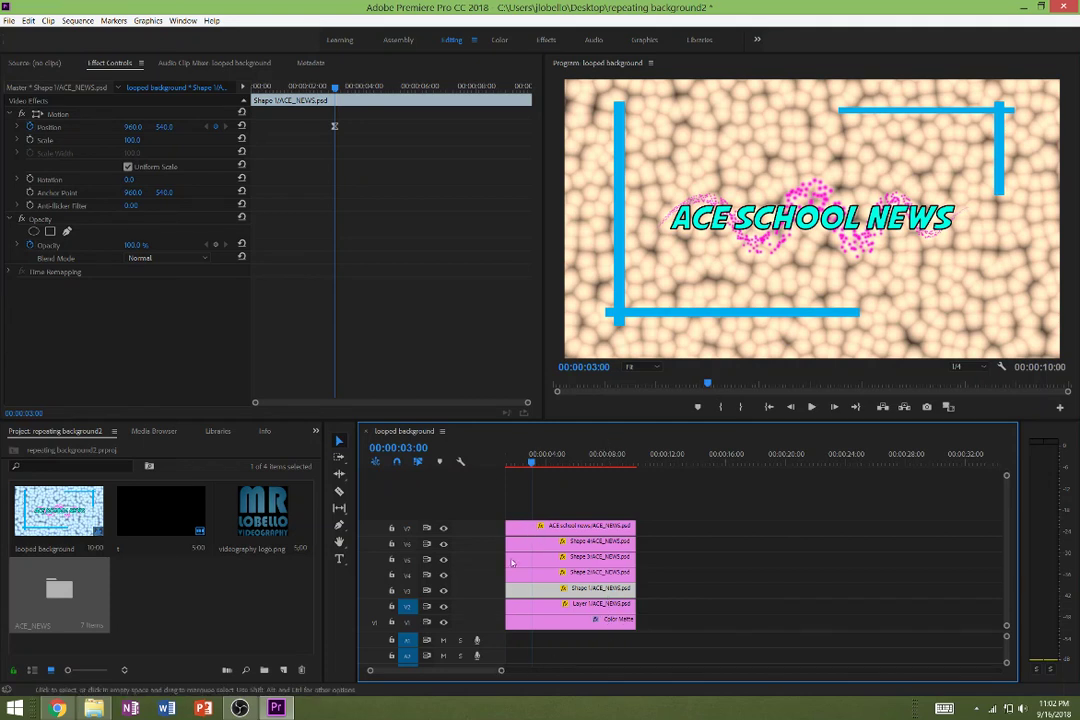
pyautogui.click(718, 597)
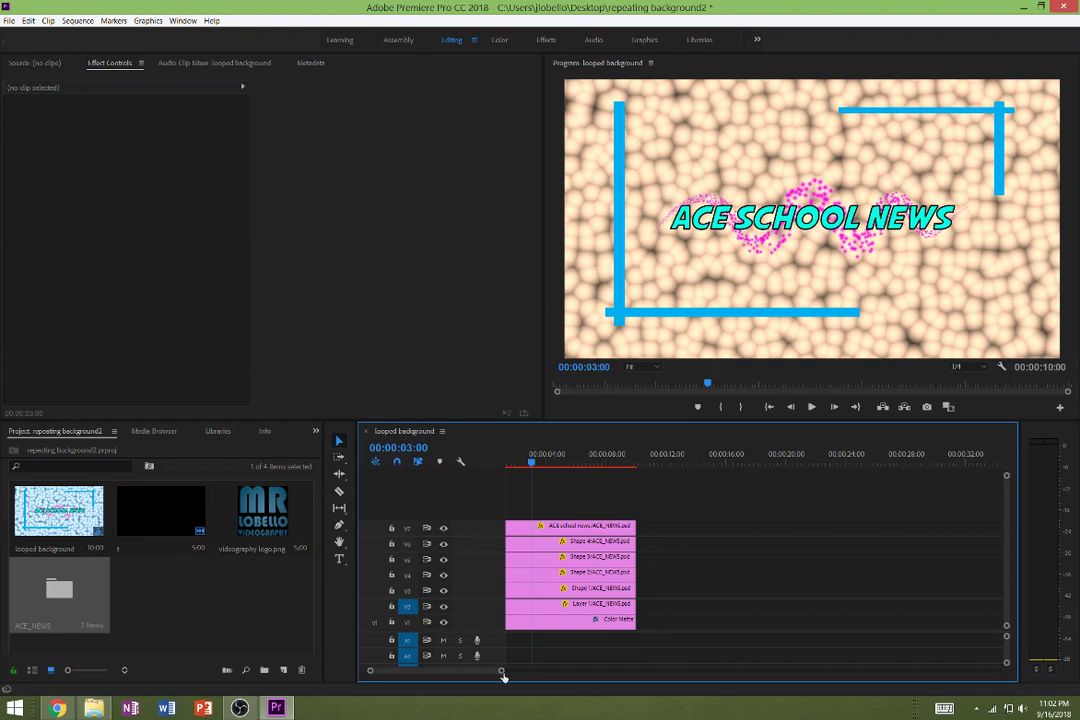
# - Spread the timeline across the full 10 seconds and turn on track targeting for V3 through V7 alongside V2
pyautogui.moveTo(503, 675); pyautogui.dragTo(470, 675)
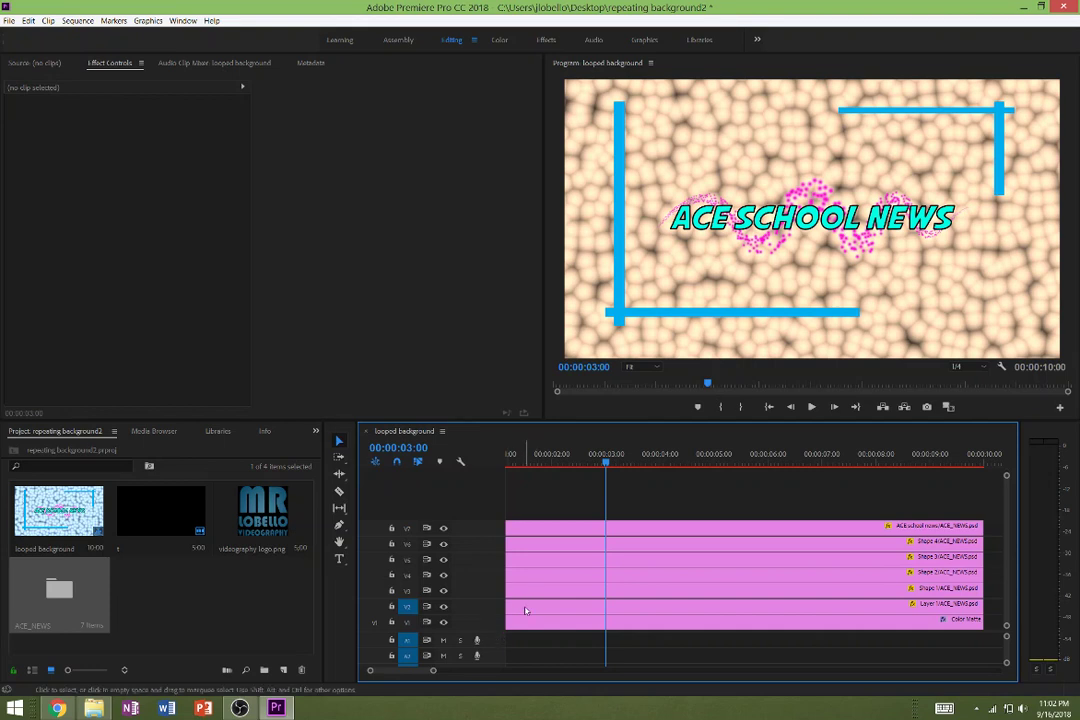
pyautogui.click(525, 610)
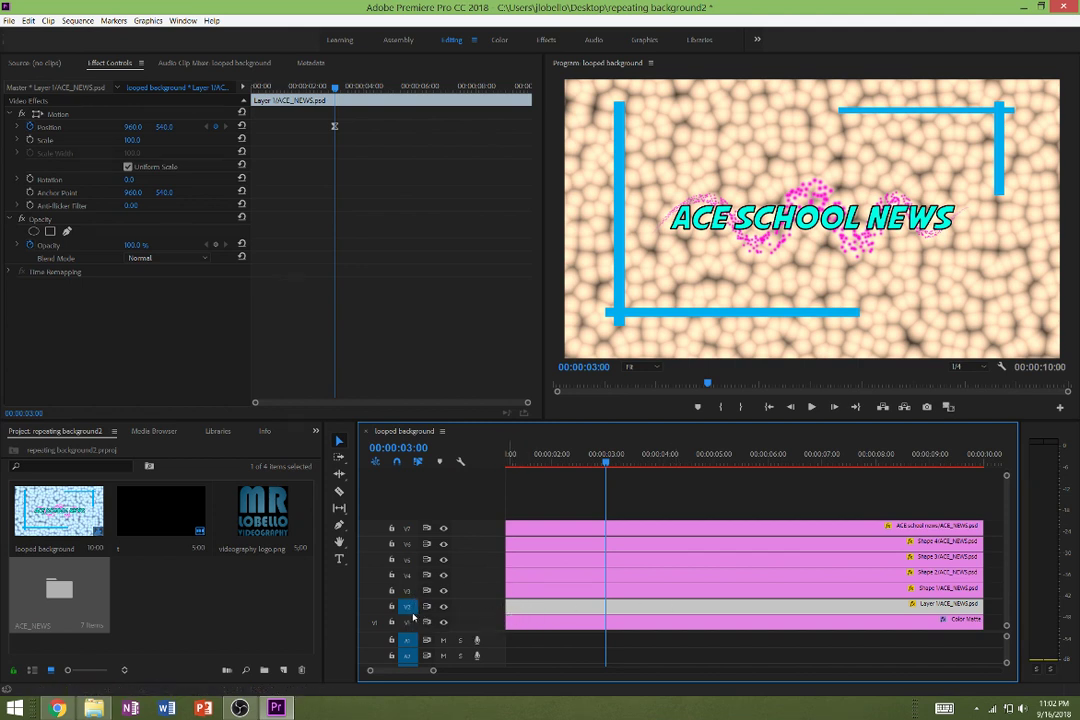
pyautogui.moveTo(411, 611); pyautogui.dragTo(410, 528)
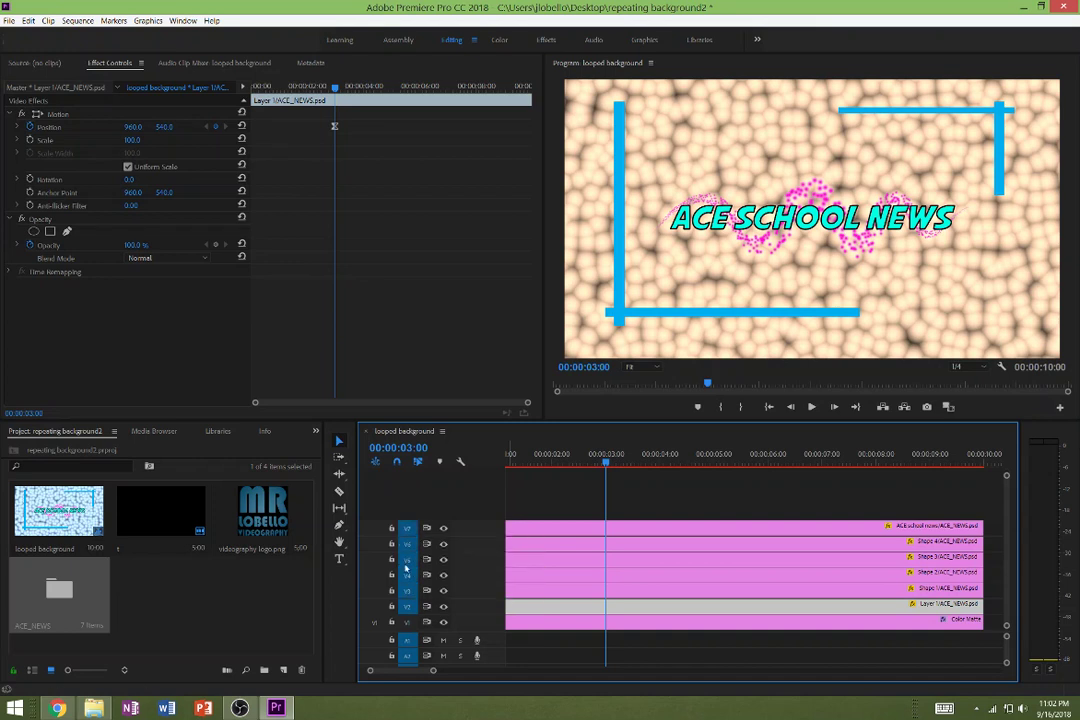
# - Stagger the clip starts upward by trimming them, from Shape 1 at about half a second to ACE school news at 00:00:02:00
pyautogui.click(509, 590)
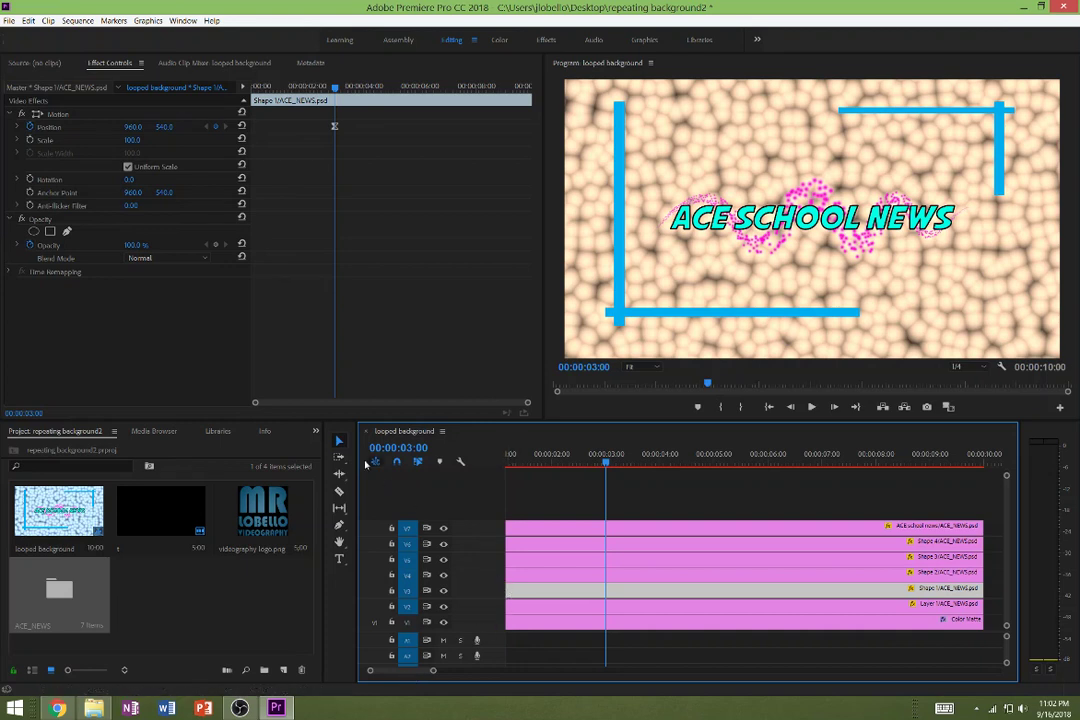
pyautogui.click(338, 441)
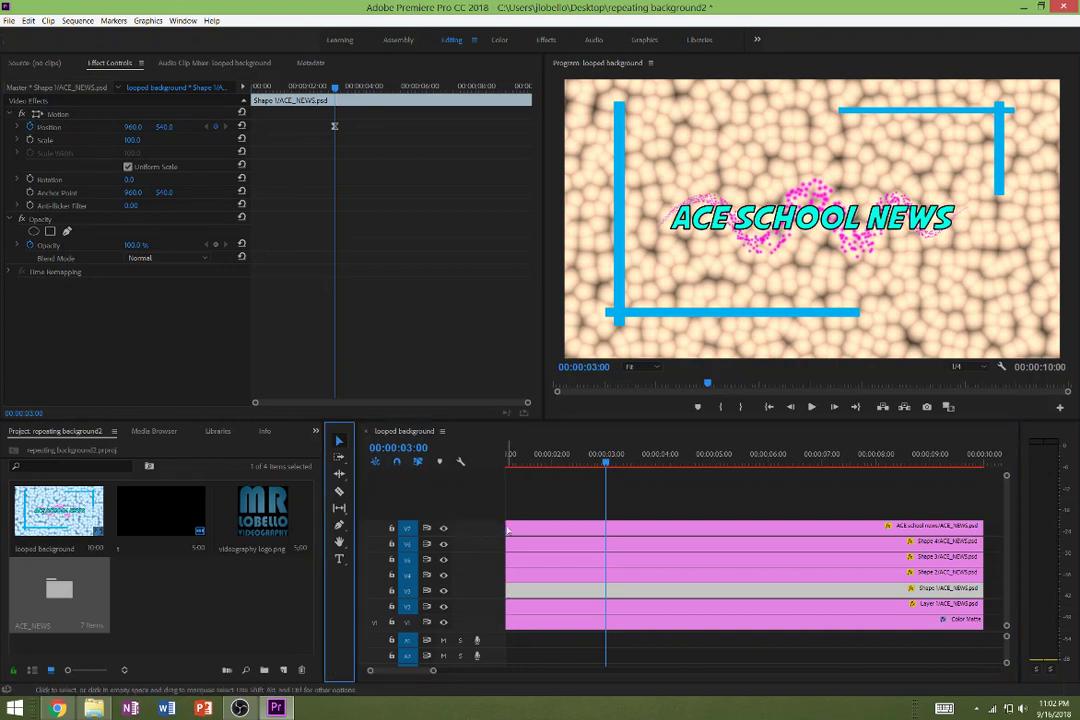
pyautogui.click(507, 528)
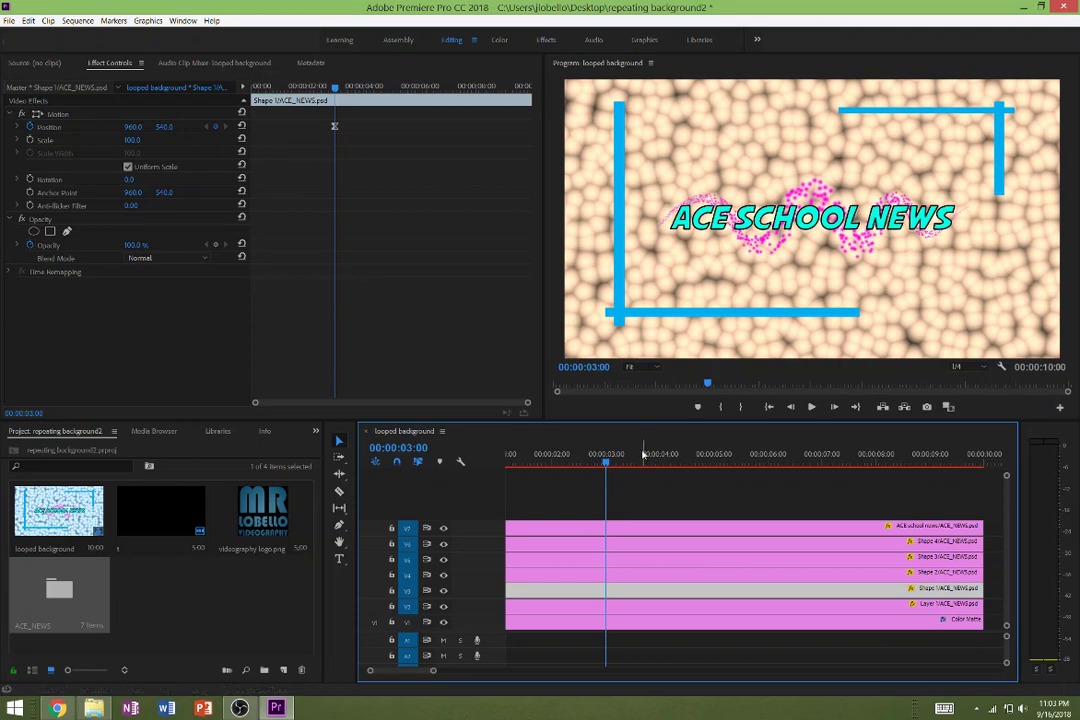
pyautogui.press('Home')
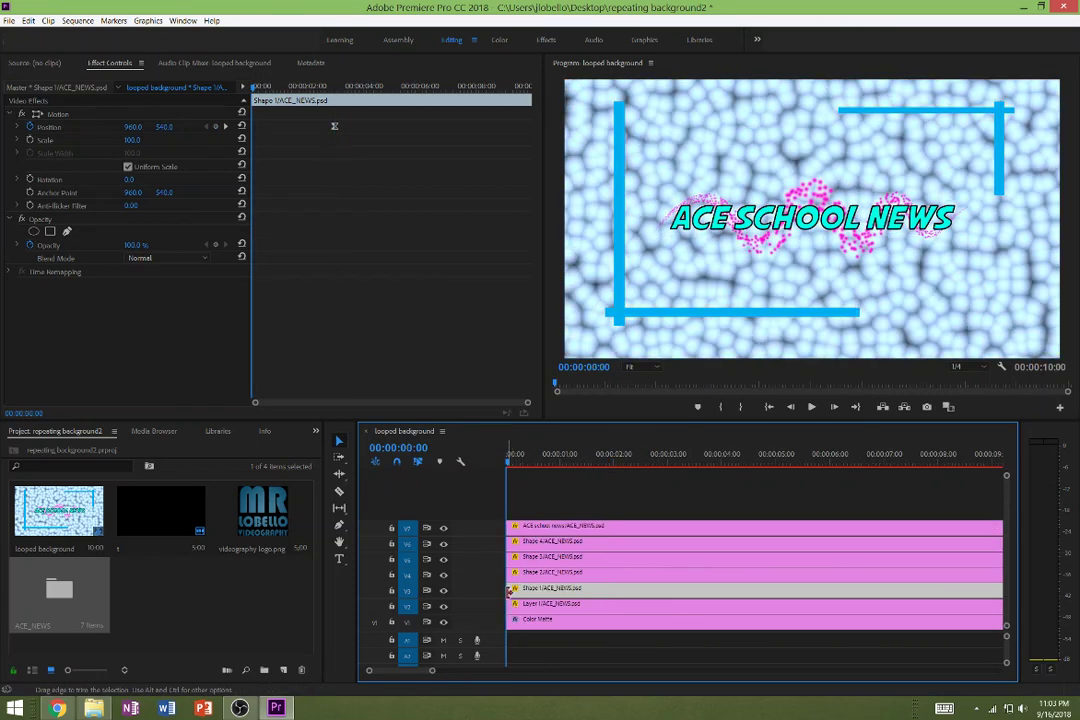
pyautogui.moveTo(510, 590); pyautogui.dragTo(597, 549)
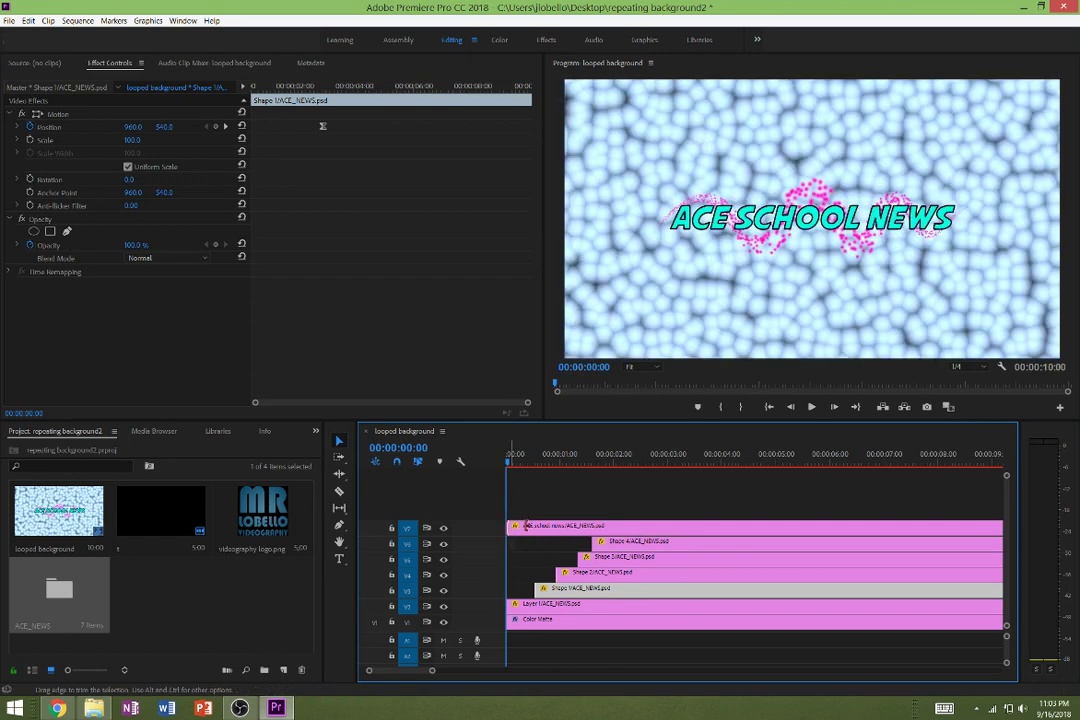
pyautogui.moveTo(526, 526); pyautogui.dragTo(617, 528)
# - Move the playhead to the Shape 1 clip's Position keyframe at 00:00:03:00
pyautogui.click(643, 460)
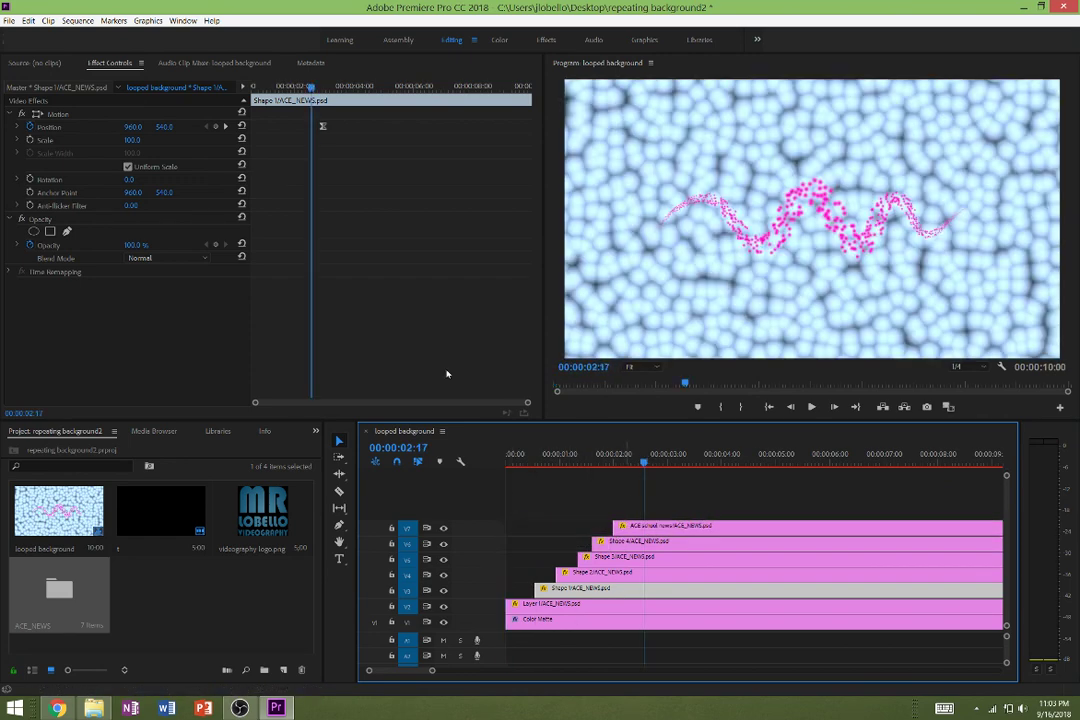
pyautogui.press('Right')
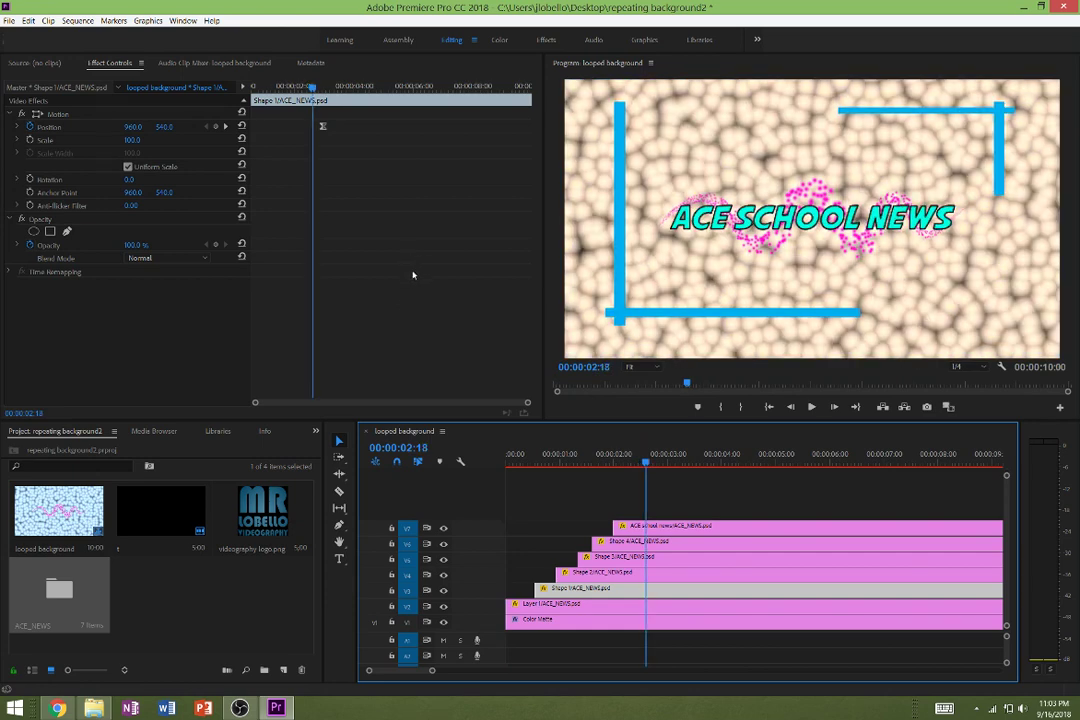
pyautogui.click(226, 127)
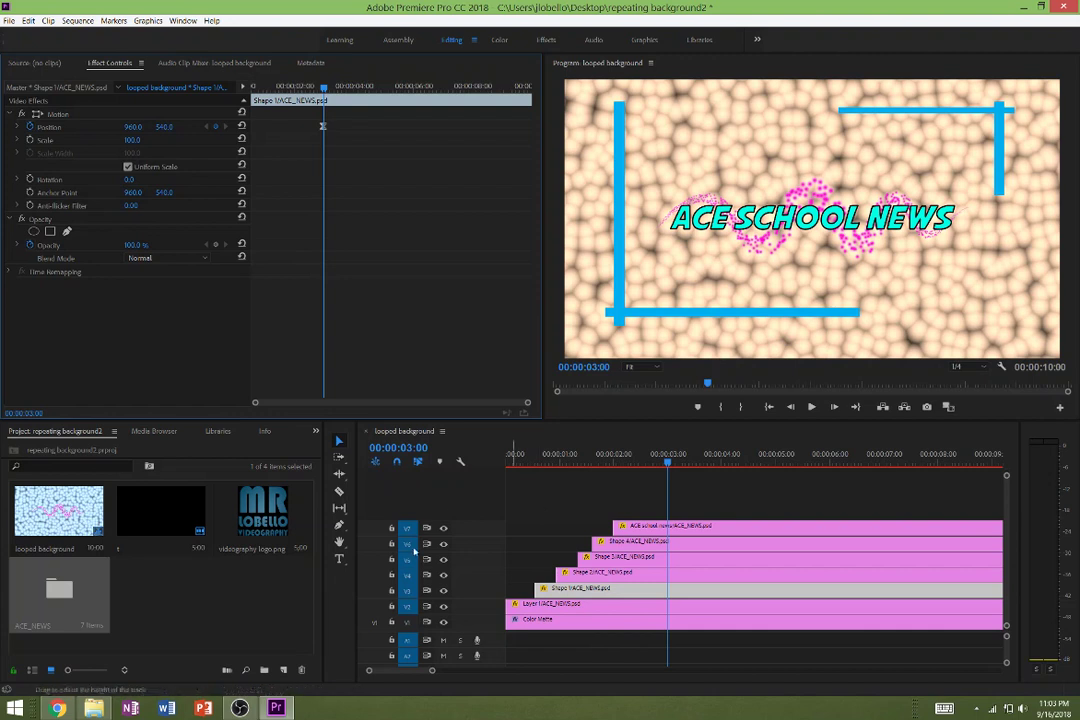
# - Deselect the clips and step back through each clip's start point to the beginning of the looped background sequence
pyautogui.click(543, 525)
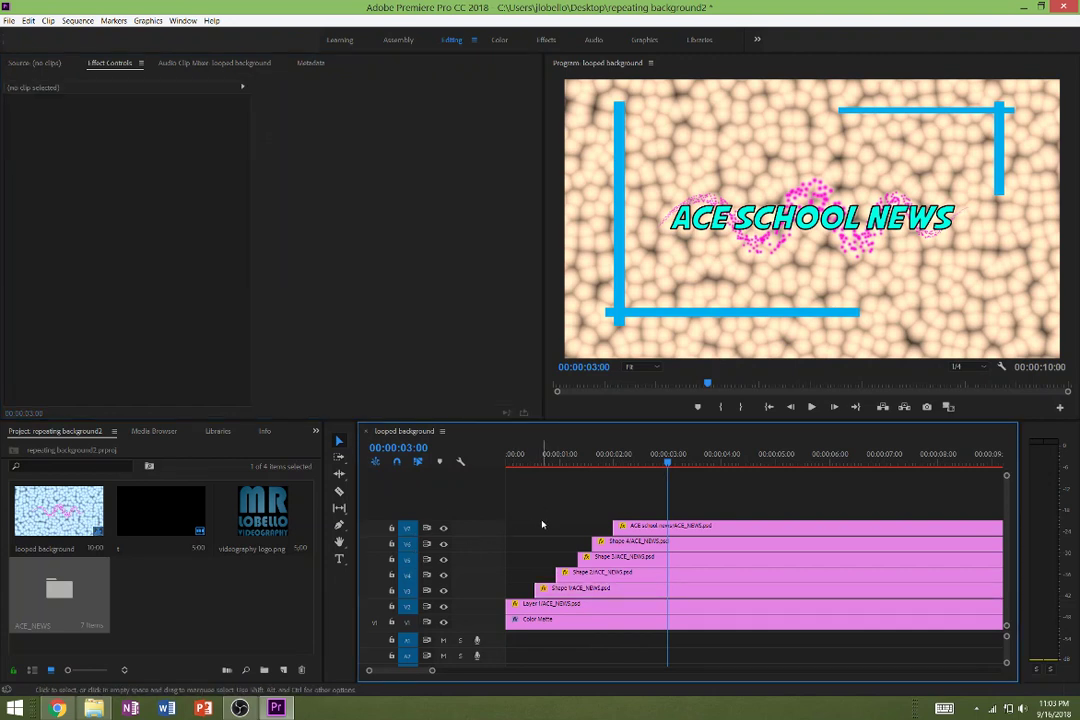
pyautogui.press('Up')
pyautogui.press('Up')
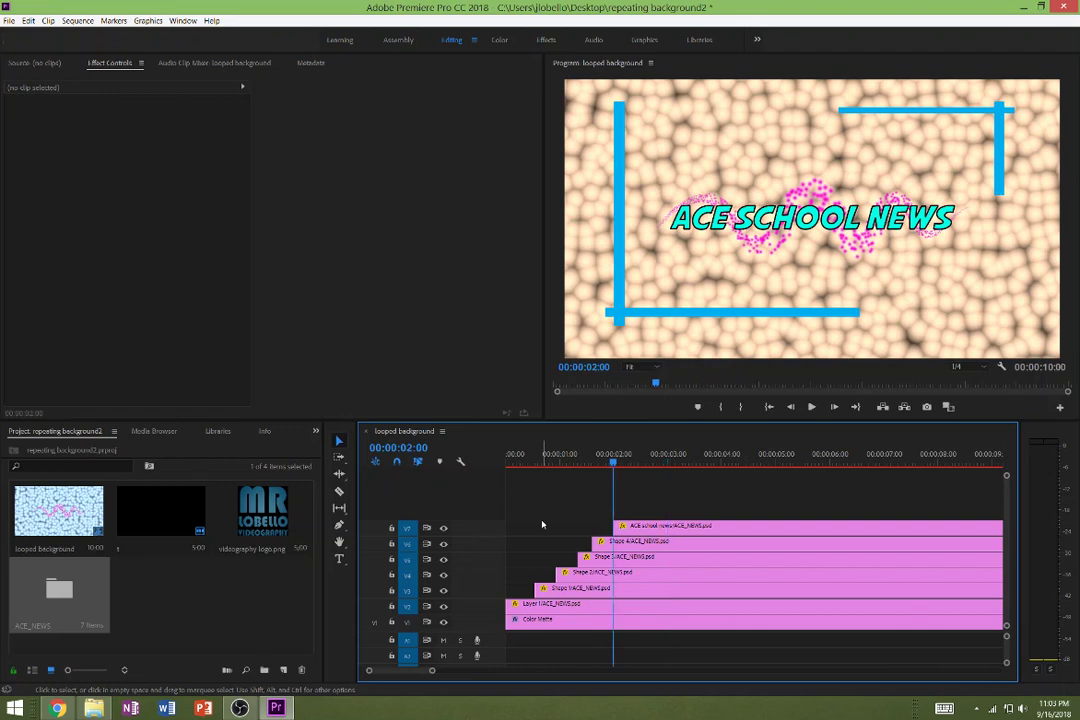
pyautogui.press('Up')
pyautogui.press('Up')
pyautogui.press('Up')
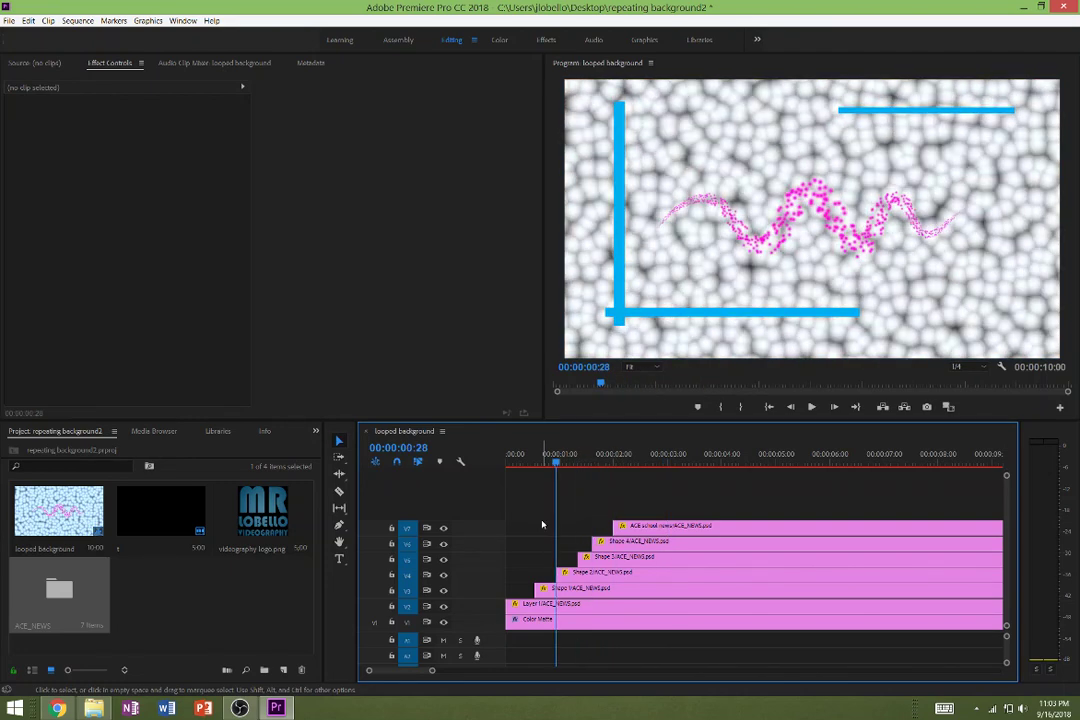
pyautogui.press('Up')
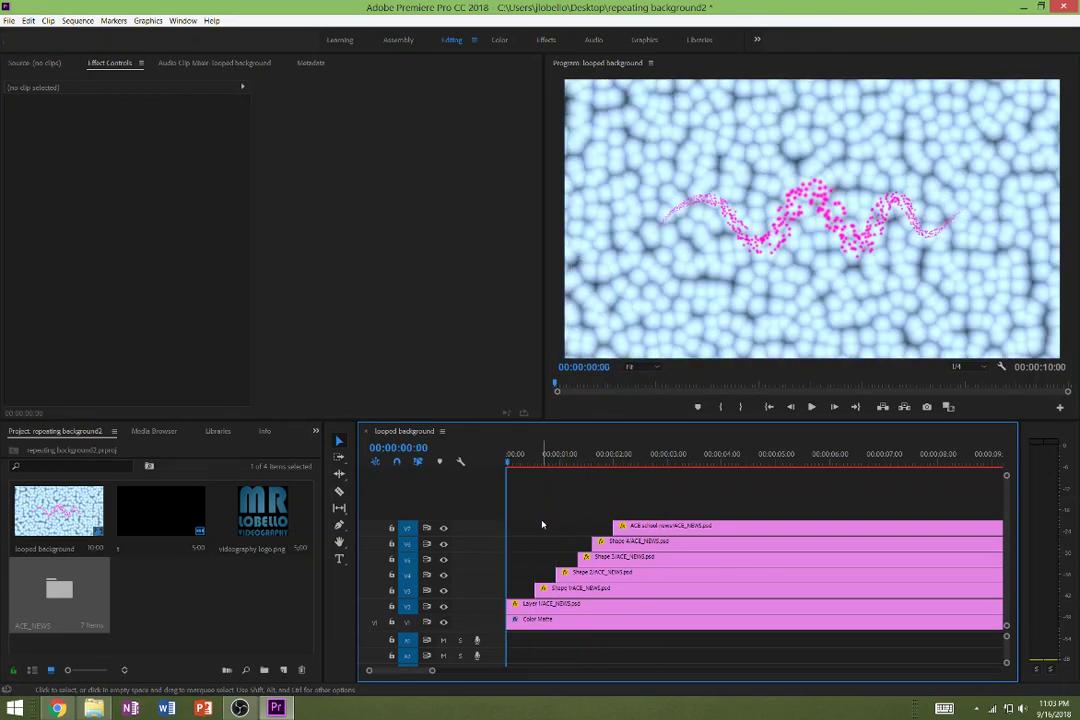
# - Step forward and back through the layer clips' start points, ending at the beginning of the sequence
pyautogui.press('Down')
pyautogui.press('Down')
pyautogui.press('Down')
pyautogui.press('Down')
pyautogui.press('Down')
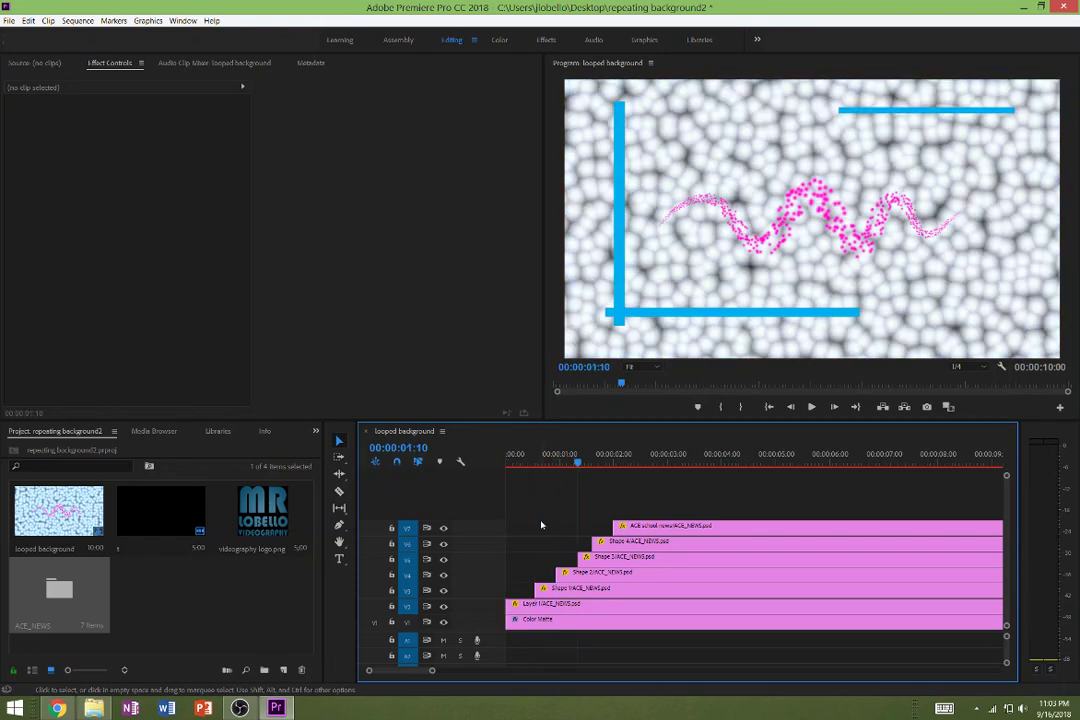
pyautogui.press('Up')
pyautogui.press('Up')
pyautogui.press('Up')
pyautogui.press('Up')
pyautogui.press('Up')
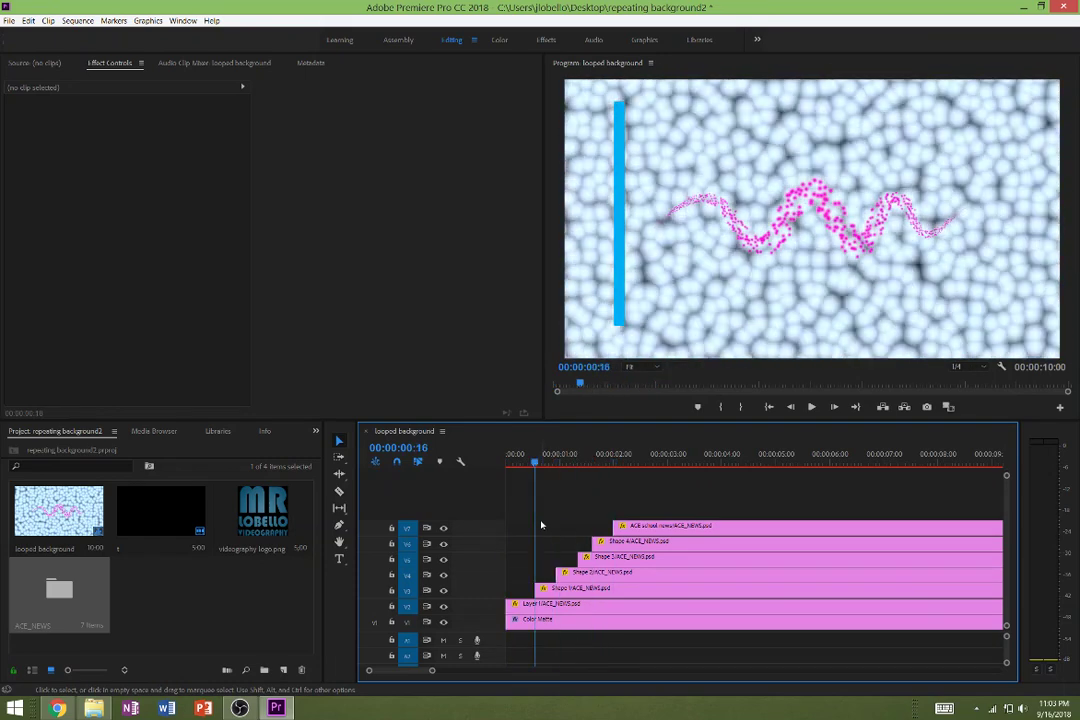
pyautogui.press('Down')
pyautogui.press('Up')
pyautogui.press('Down')
pyautogui.press('Up')
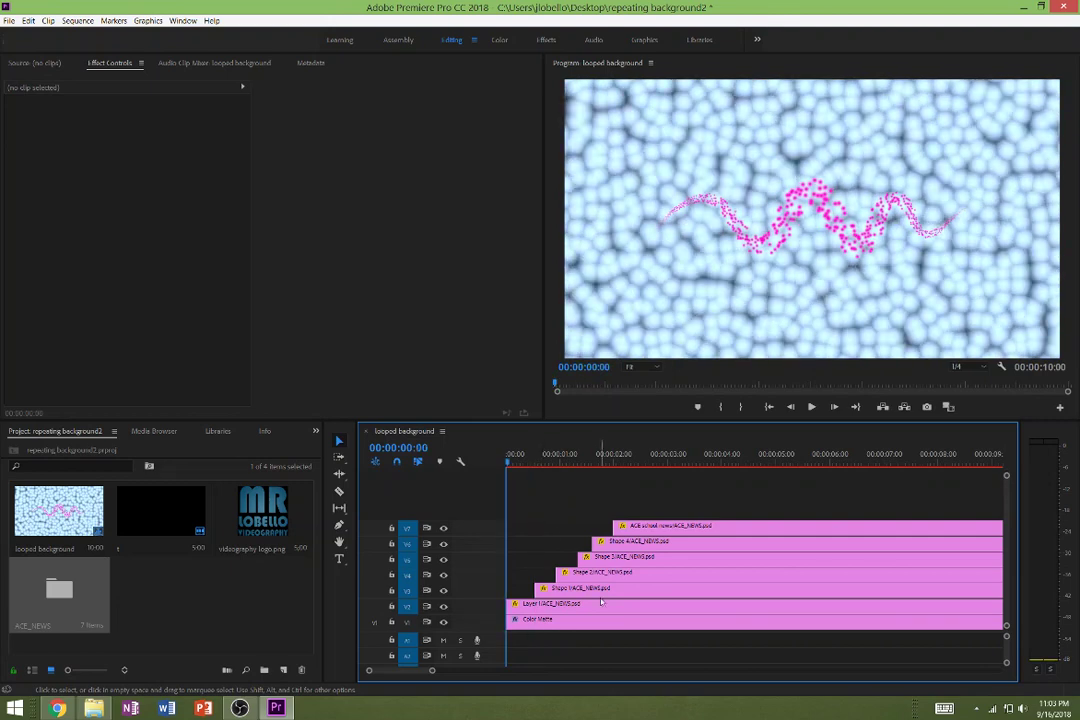
# - Set the program preview zoom to 25% and keyframe Layer 1 off-frame past the lower-left corner, at about -535, 1490, at 00:00:00:00
pyautogui.press('d')
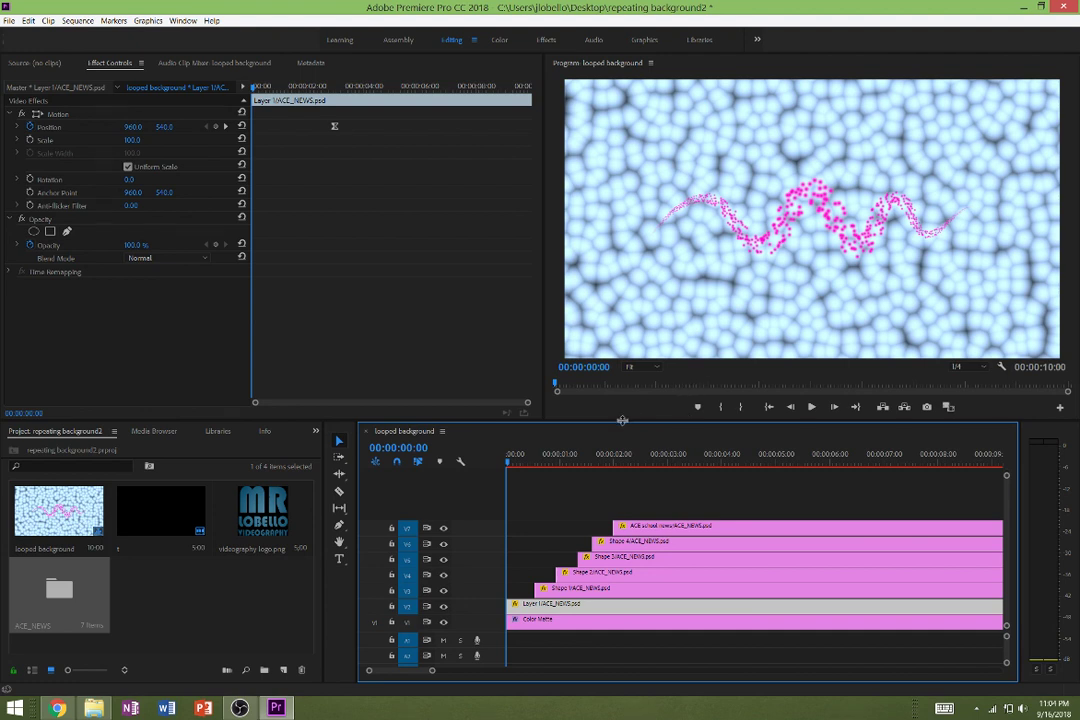
pyautogui.click(635, 368)
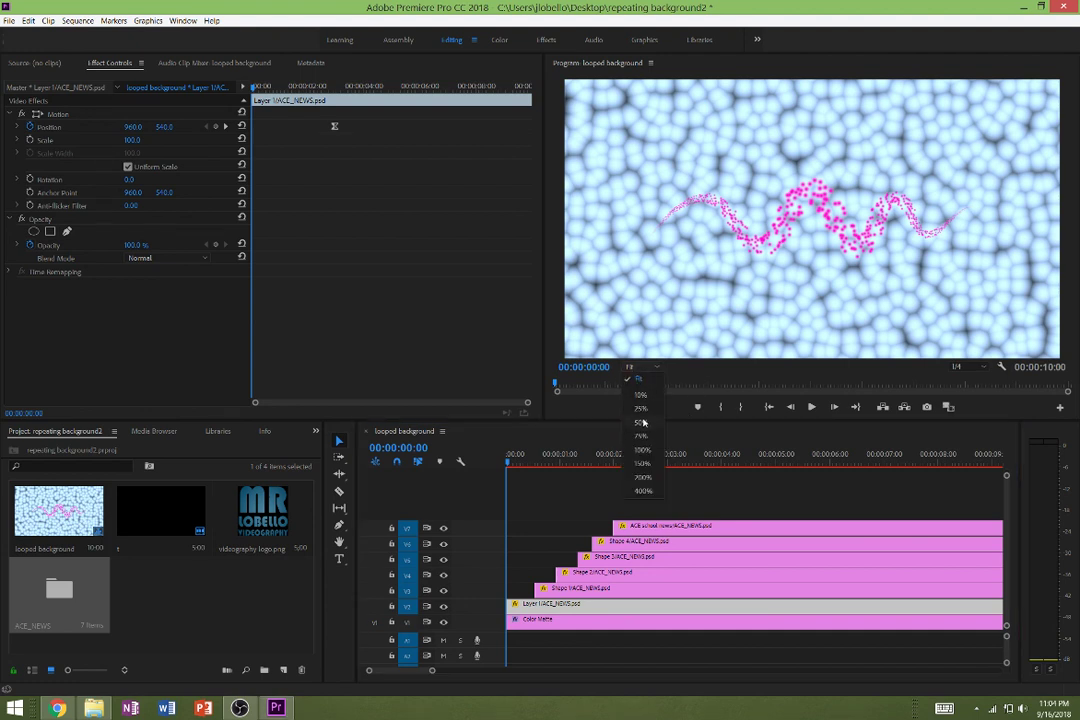
pyautogui.click(642, 409)
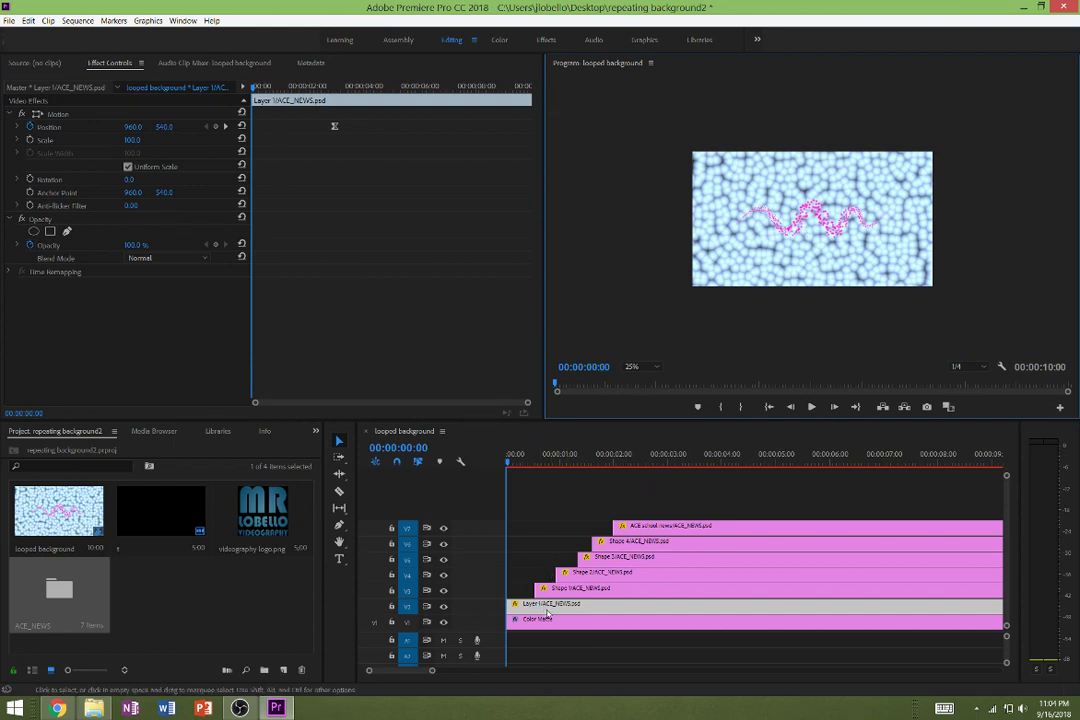
pyautogui.click(56, 117)
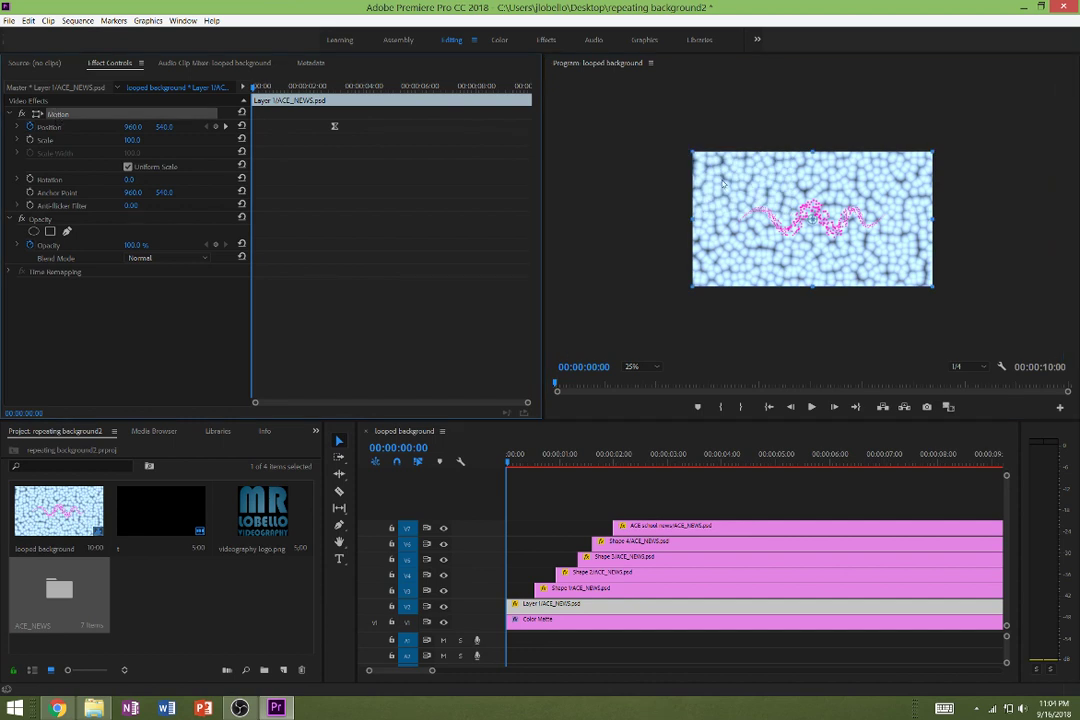
pyautogui.moveTo(814, 216); pyautogui.dragTo(630, 335)
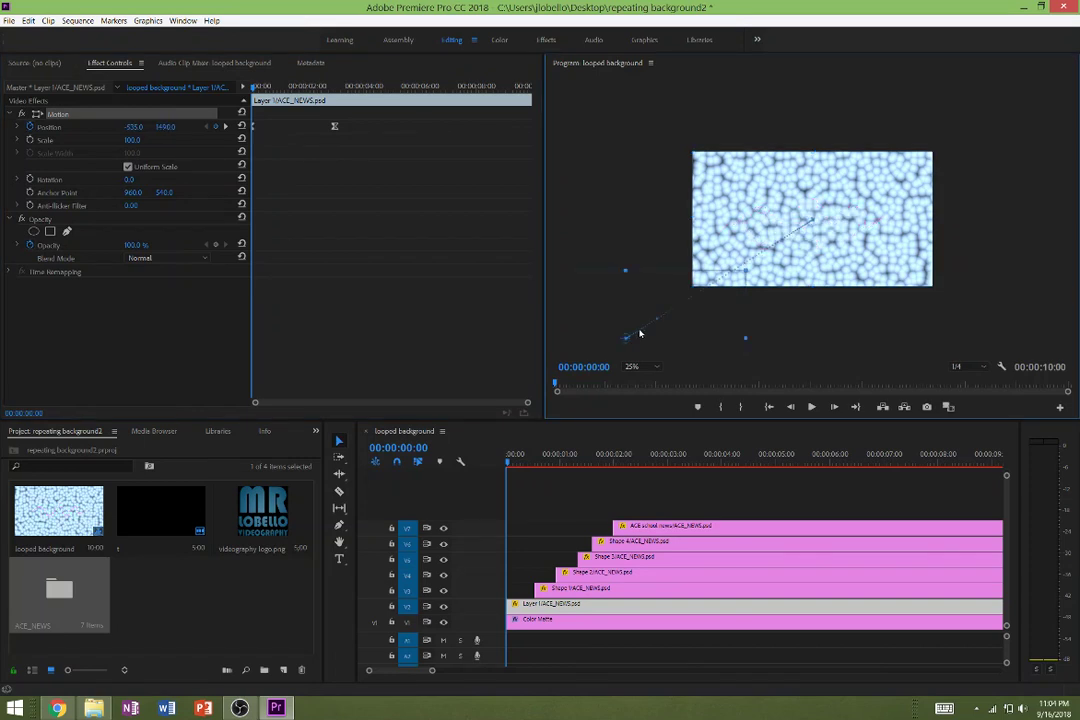
# - At the Shape 1 clip's start, 00:00:00:16, keyframe its position above the frame at about 945, -765
pyautogui.click(531, 572)
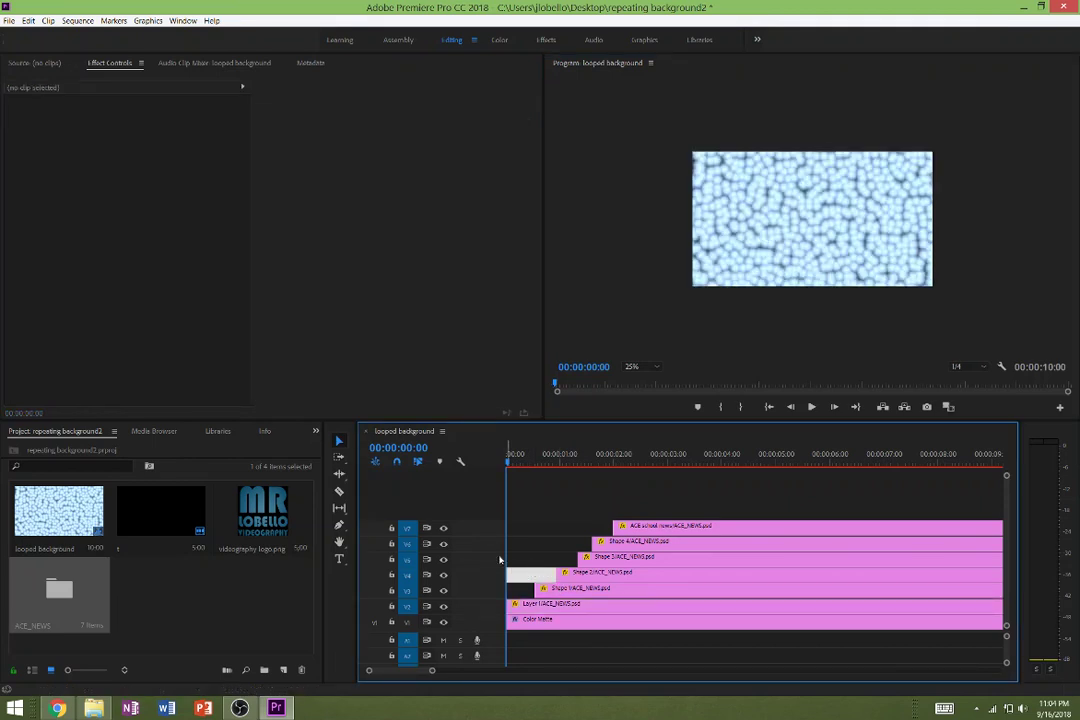
pyautogui.click(532, 545)
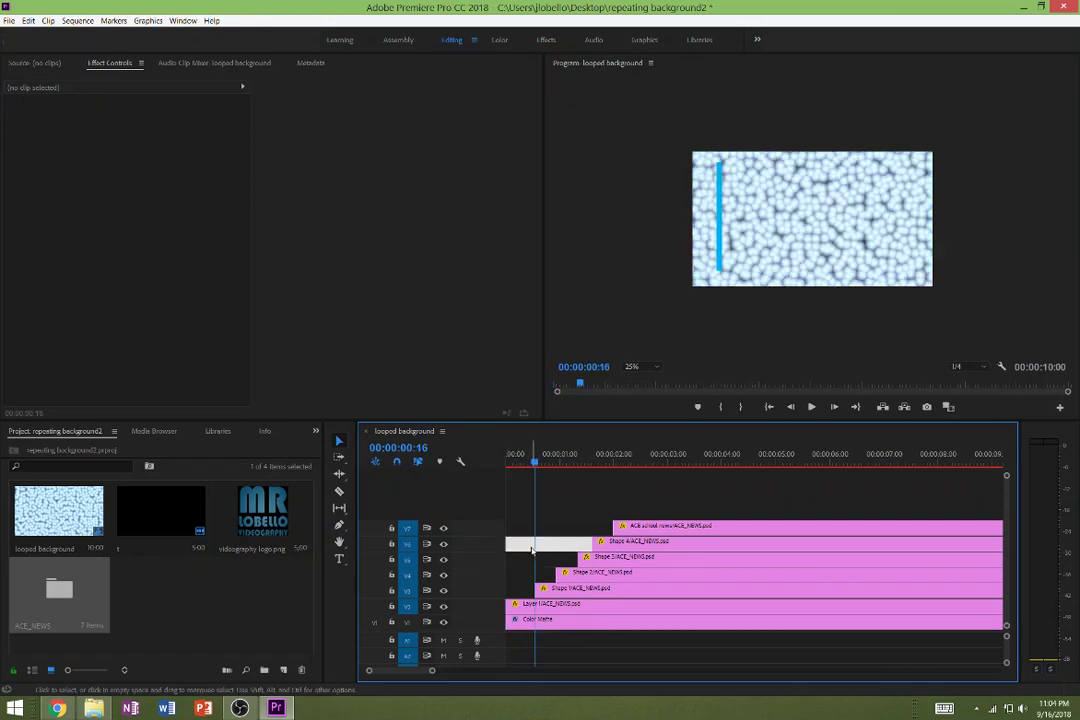
pyautogui.click(560, 589)
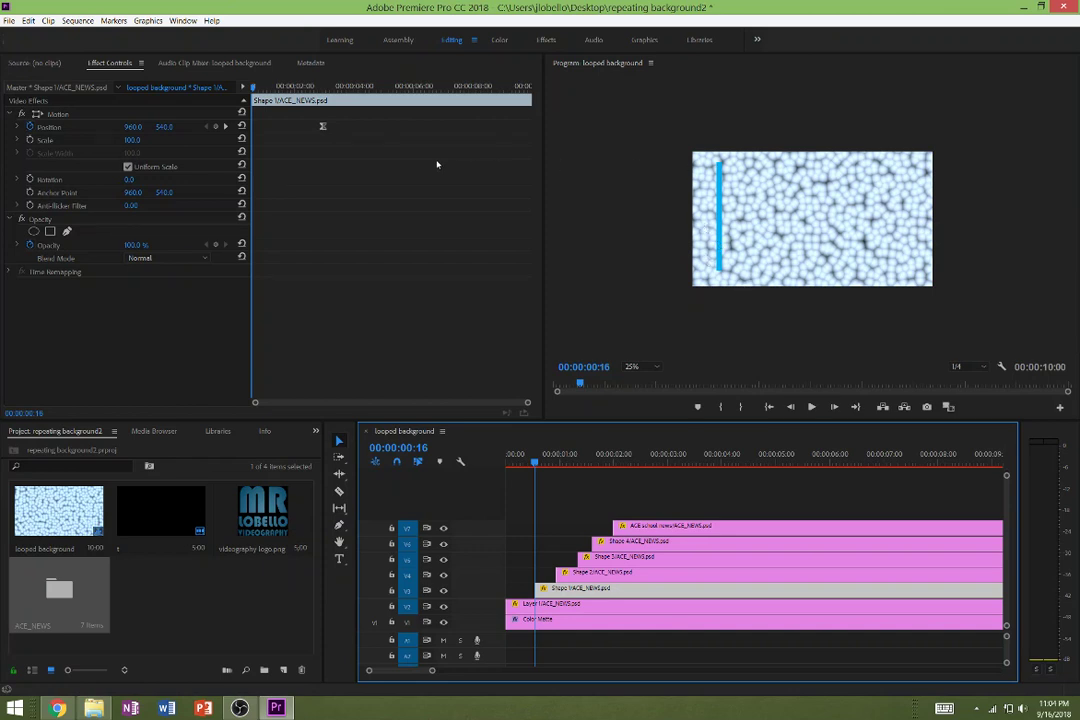
pyautogui.click(55, 115)
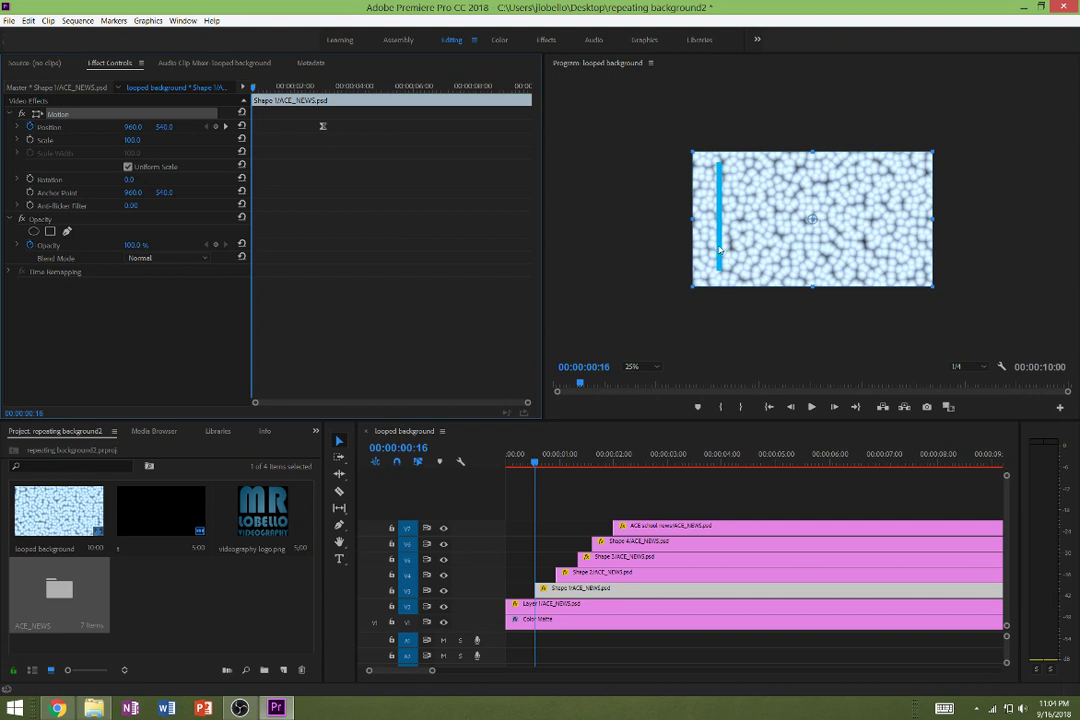
pyautogui.moveTo(718, 250); pyautogui.dragTo(718, 98)
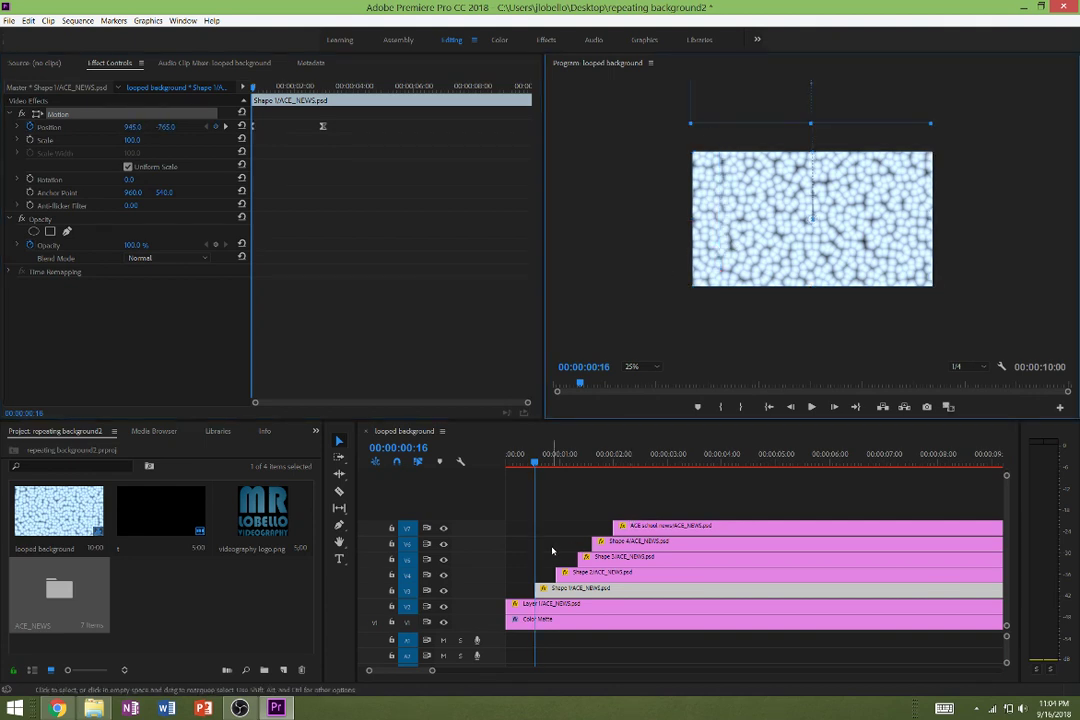
# - At the Shape 2 clip's start, 00:00:00:28, keyframe its position beyond the frame's right edge at about 3005, 580
pyautogui.moveTo(578, 549); pyautogui.dragTo(552, 550)
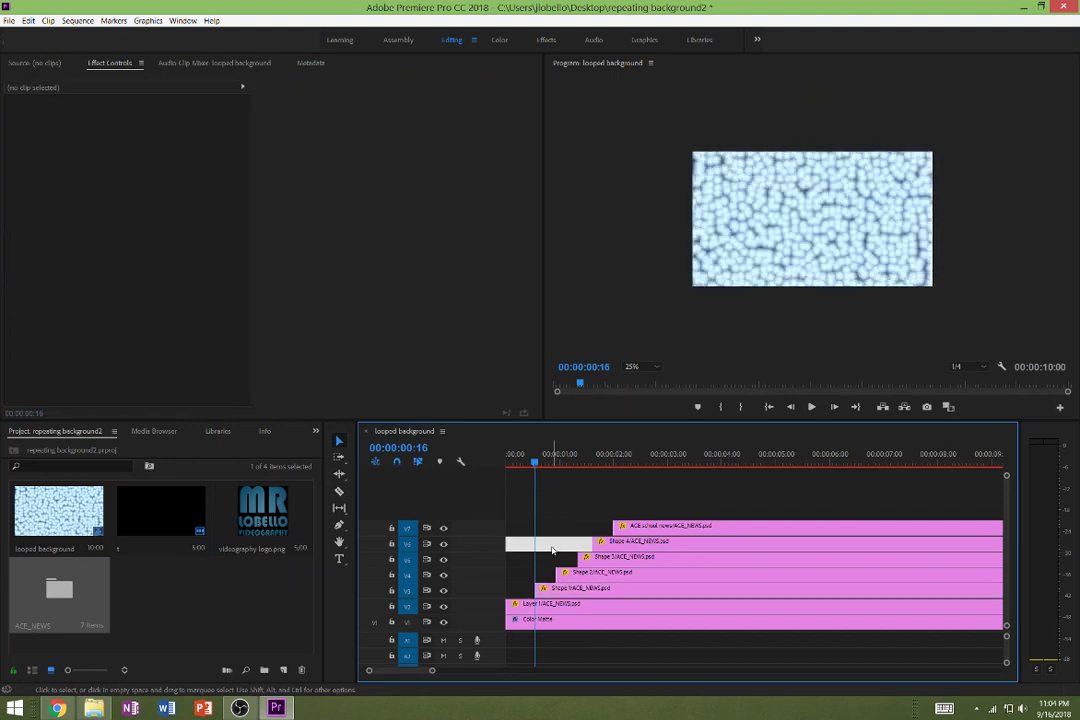
pyautogui.moveTo(552, 550); pyautogui.dragTo(557, 557)
pyautogui.click(593, 575)
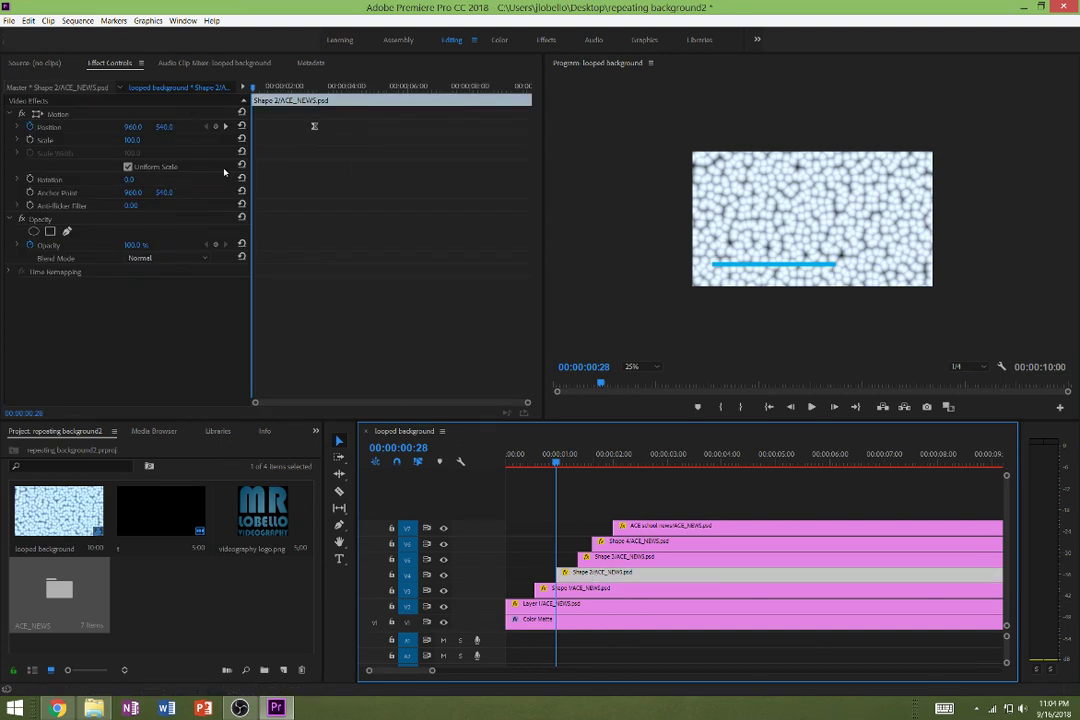
pyautogui.click(62, 115)
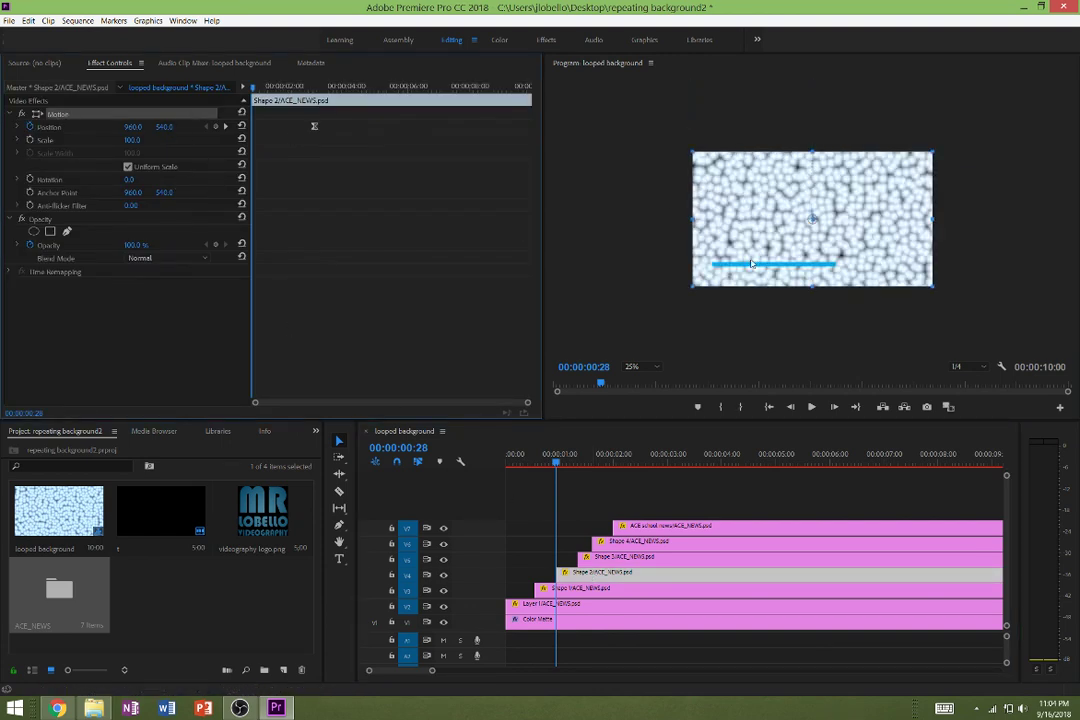
pyautogui.moveTo(755, 261); pyautogui.dragTo(1004, 272)
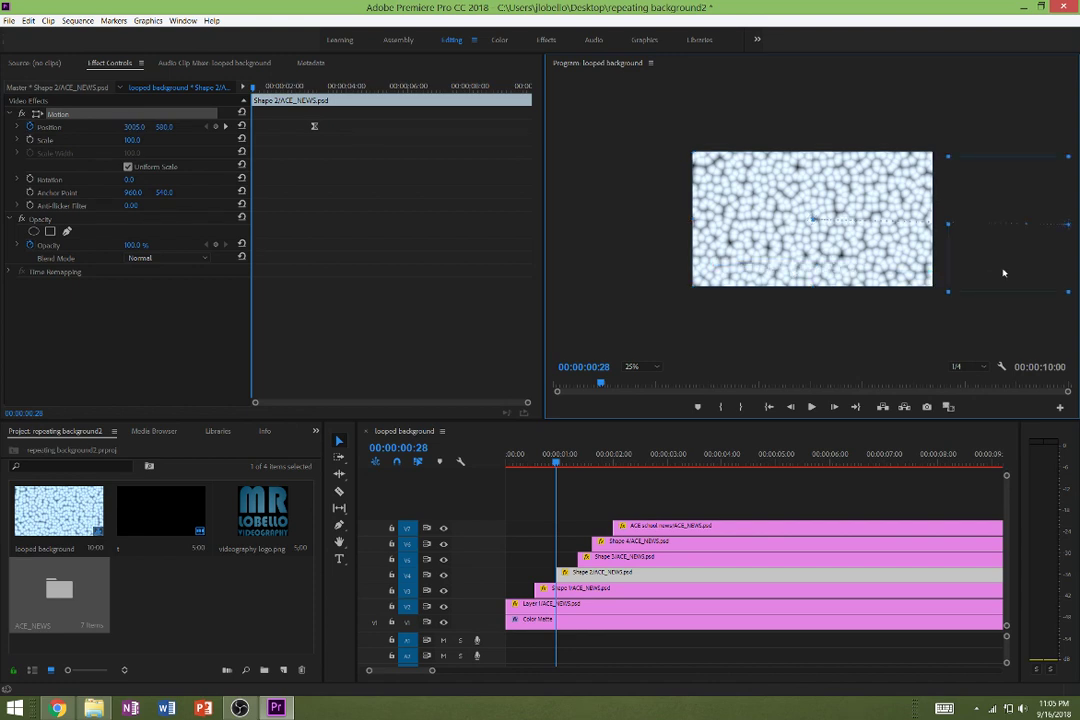
# - At the Shape 3 clip's start, 00:00:01:10, keyframe its position completely outside the frame's left edge
pyautogui.click(538, 557)
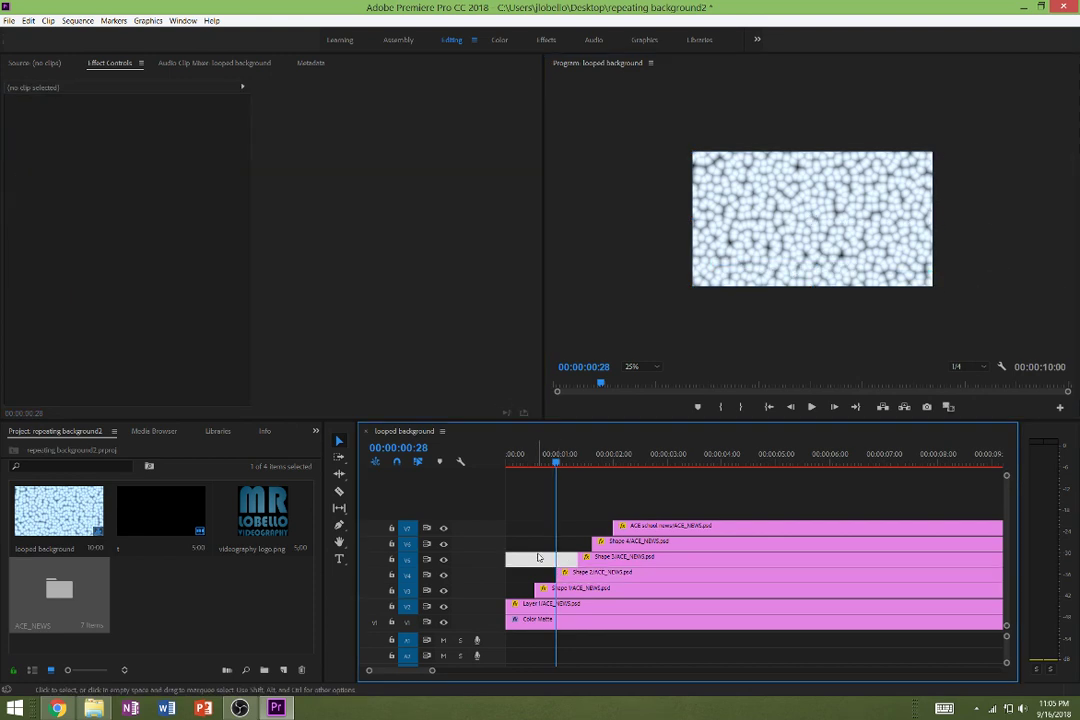
pyautogui.press('space')
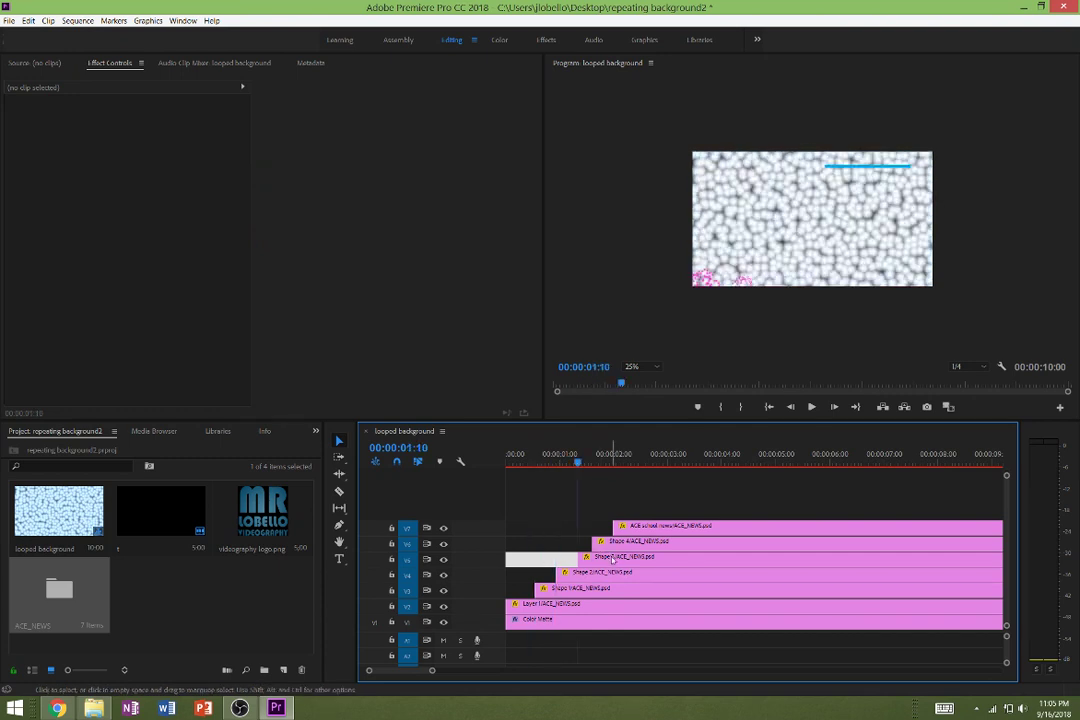
pyautogui.click(585, 557)
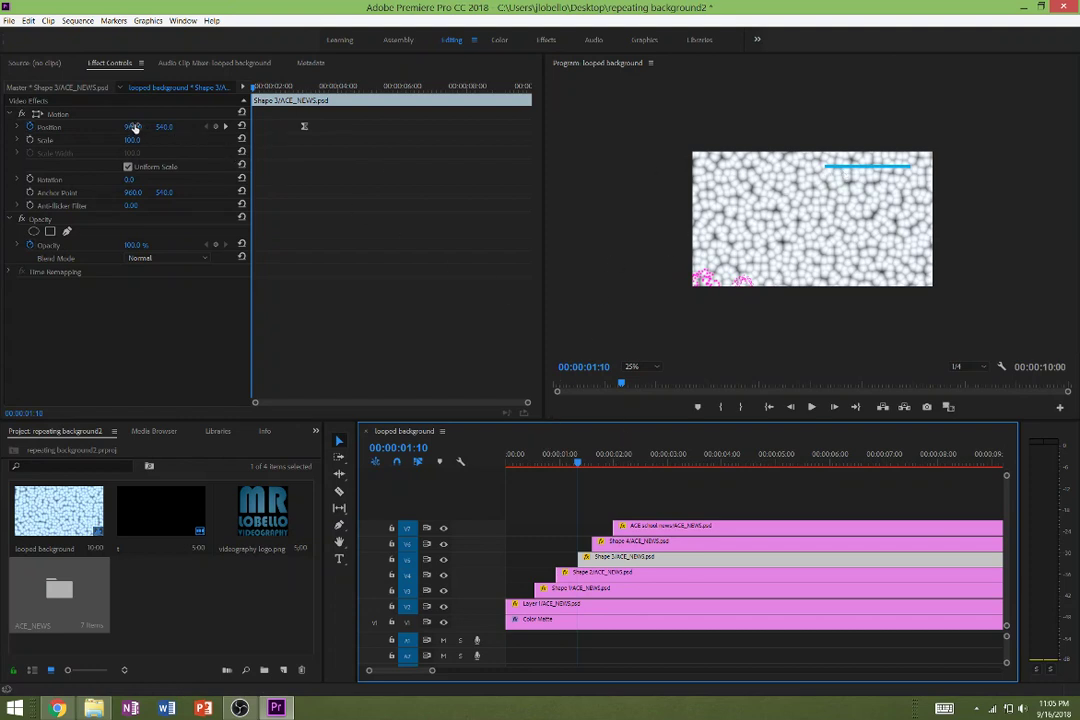
pyautogui.click(57, 113)
pyautogui.moveTo(178, 127); pyautogui.dragTo(728, 148)
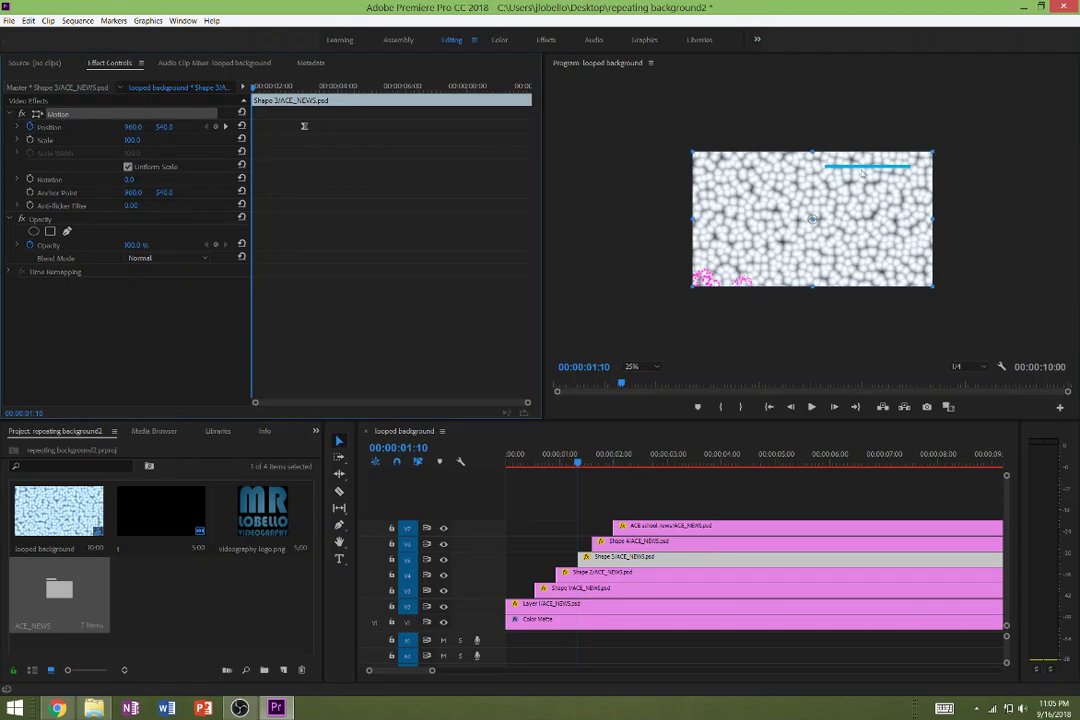
pyautogui.click(590, 152)
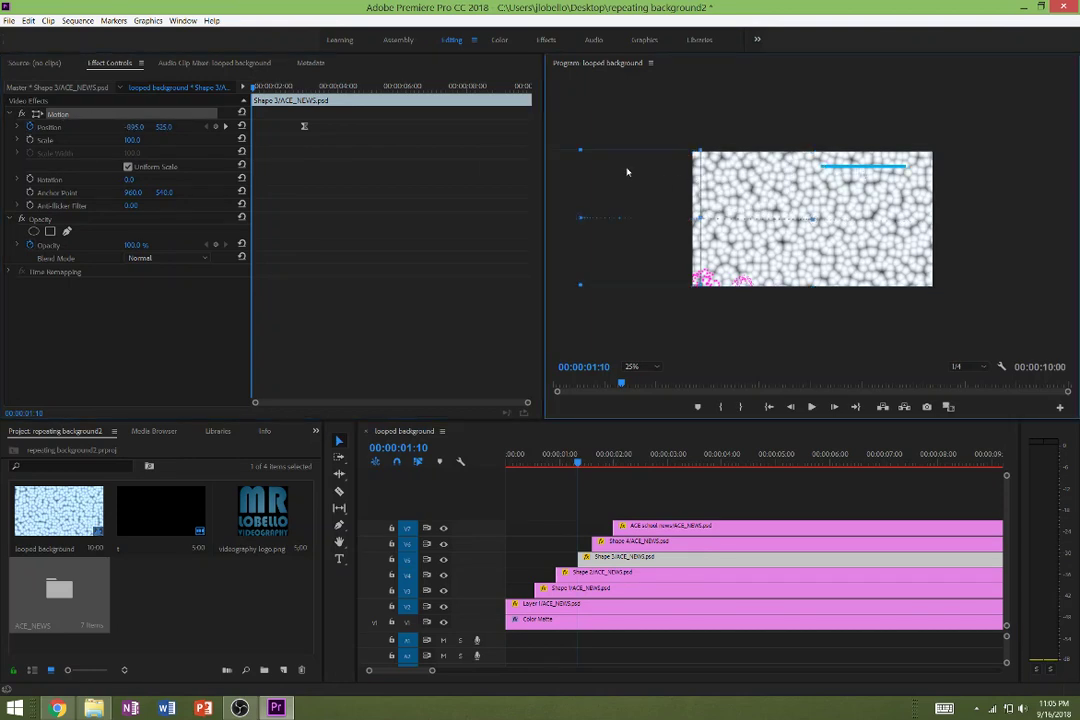
pyautogui.moveTo(628, 172); pyautogui.dragTo(600, 171)
# - At the Shape 4 clip's start, 00:00:01:18, keyframe its position below the frame at about 900, 1680
pyautogui.click(527, 561)
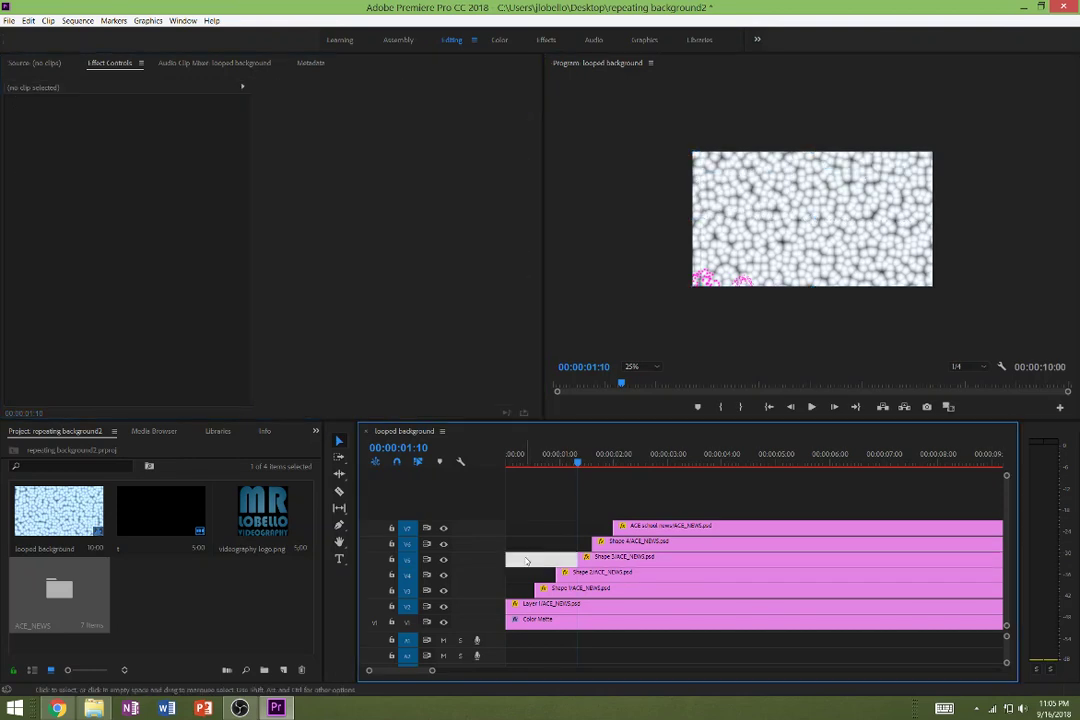
pyautogui.press('space')
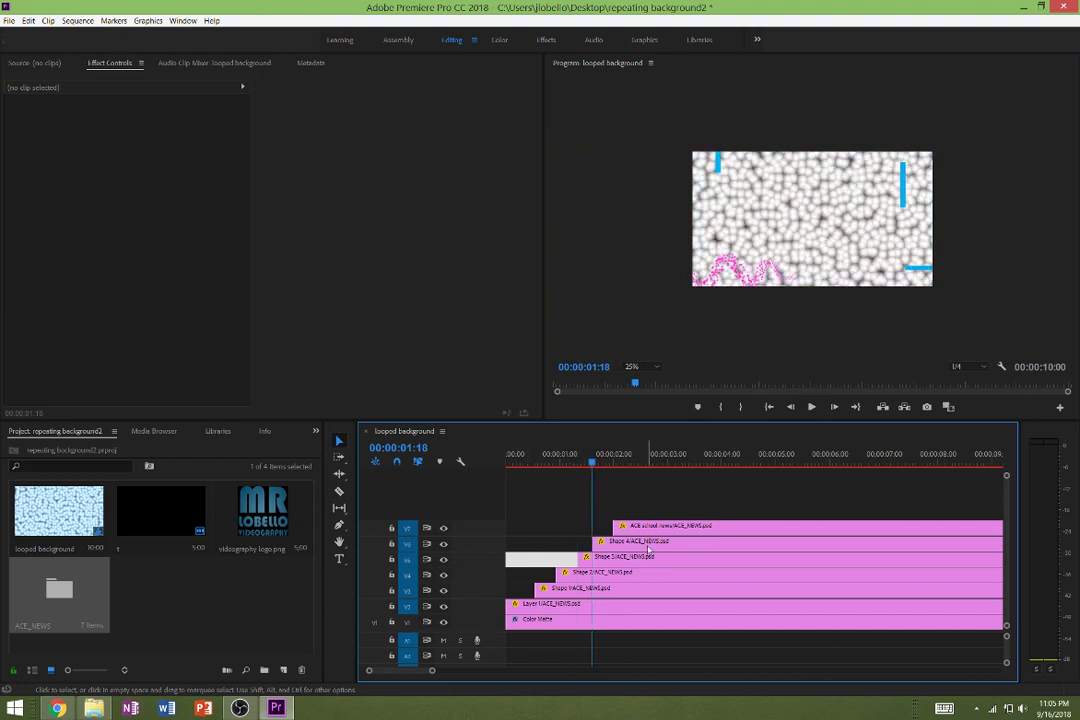
pyautogui.click(625, 541)
pyautogui.click(57, 114)
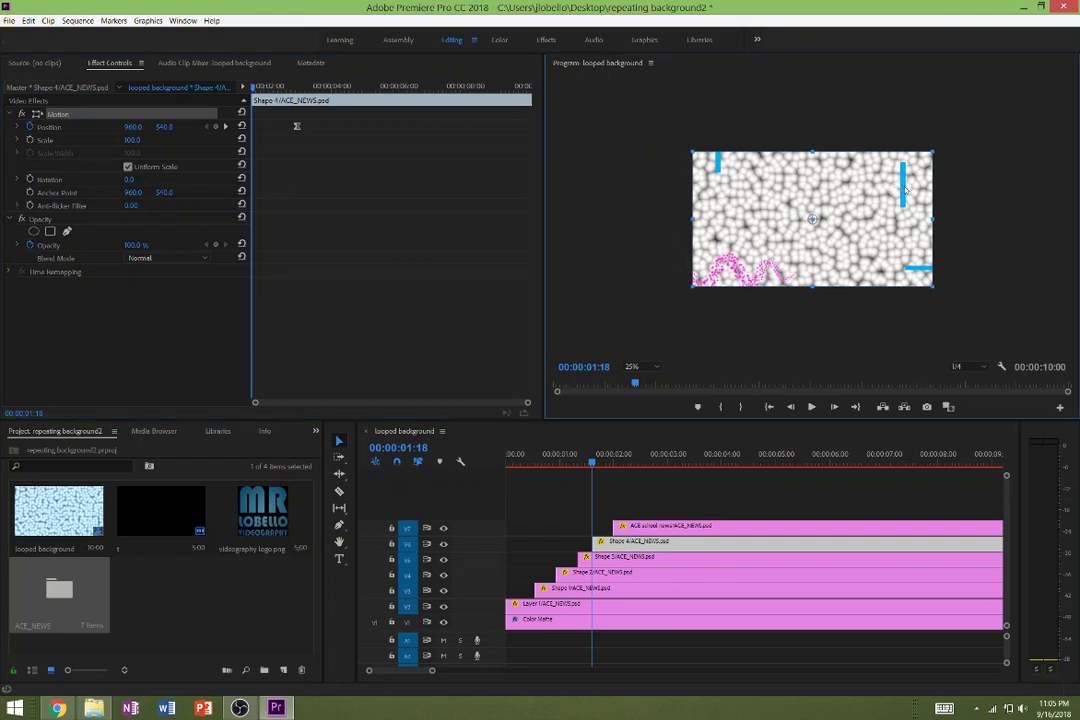
pyautogui.moveTo(905, 190); pyautogui.dragTo(889, 335)
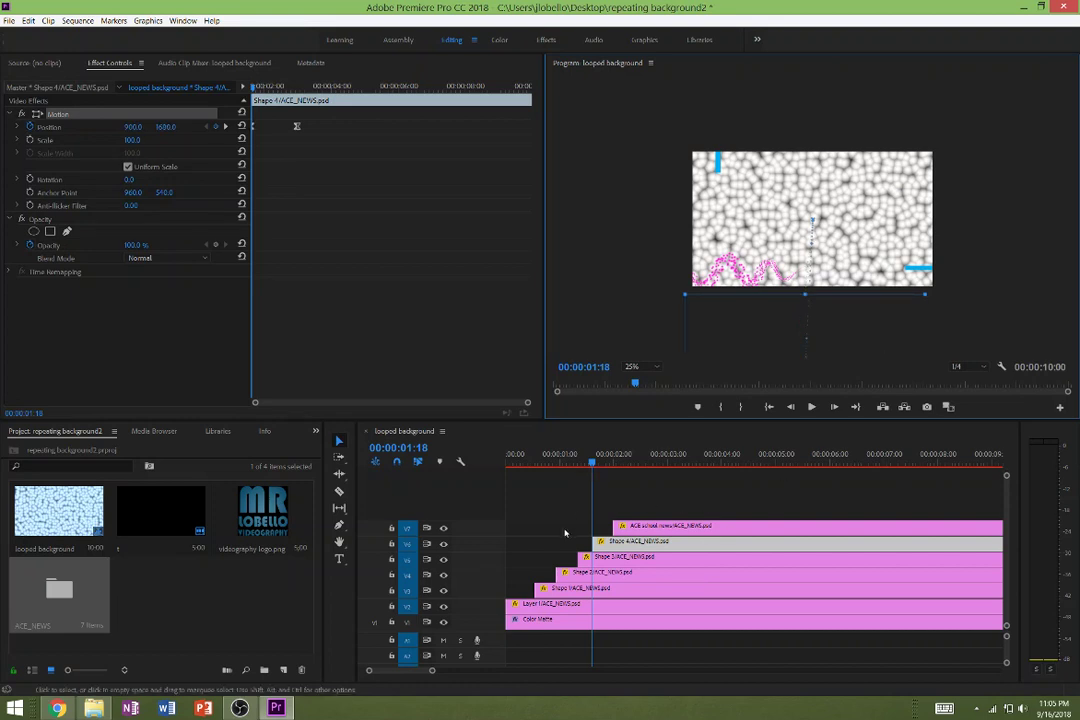
# - At the ACE school news clip's start, 00:00:02:00, keyframe the title beyond the frame's upper-right corner at about 2725, -315
pyautogui.click(563, 530)
pyautogui.press('Down')
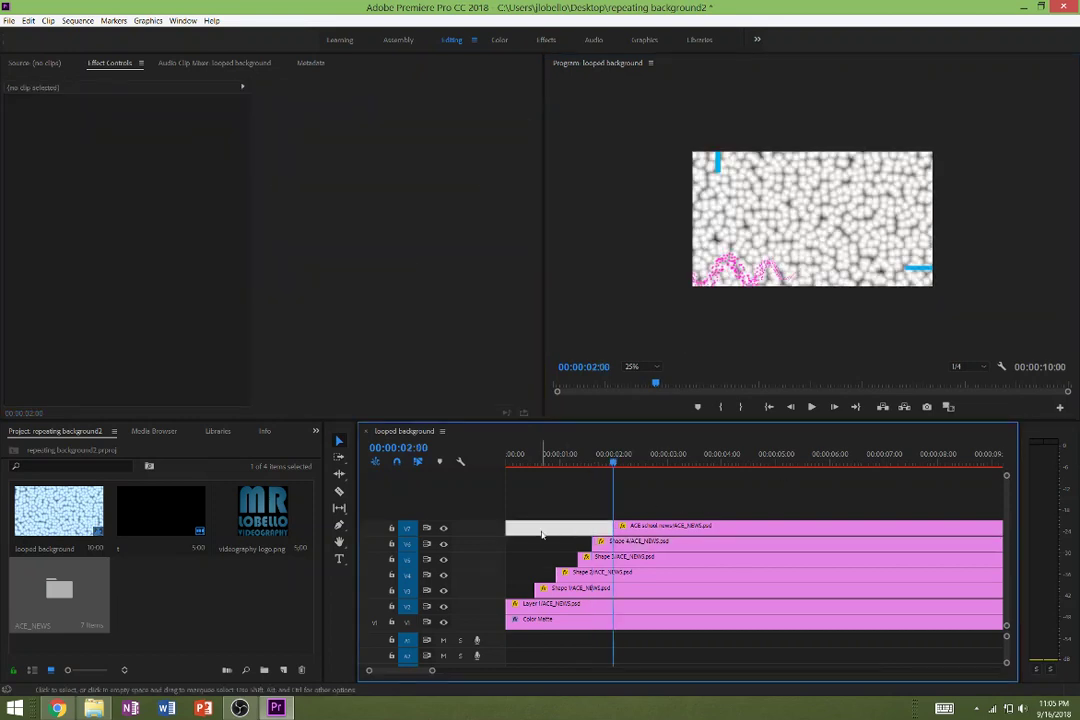
pyautogui.click(789, 210)
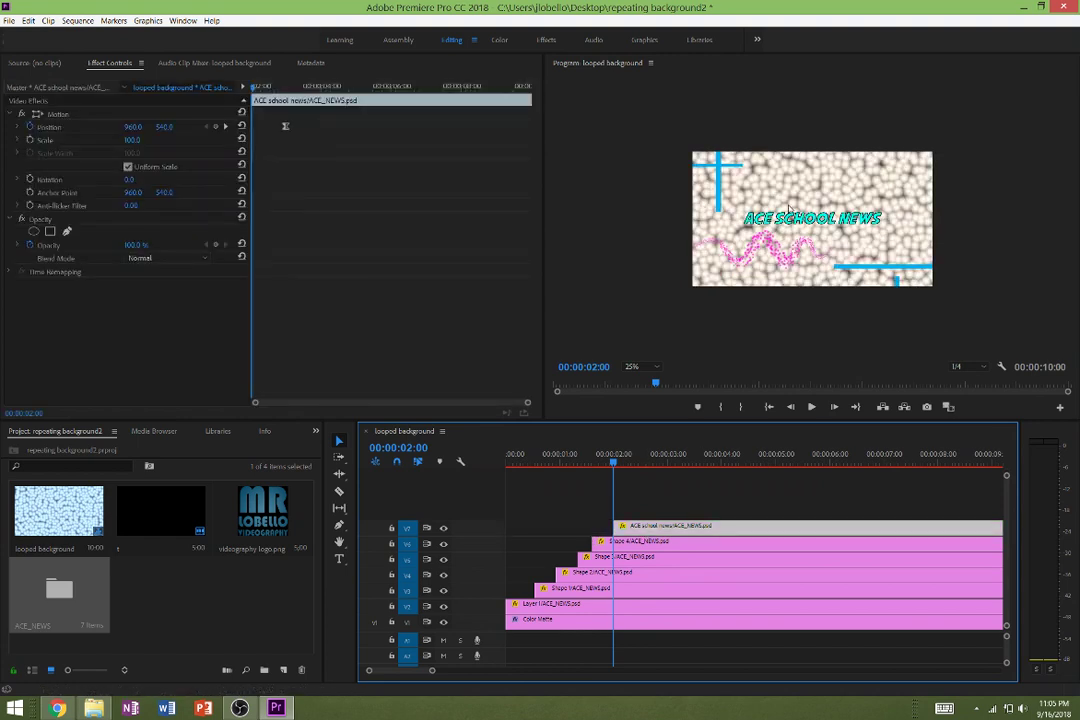
pyautogui.click(82, 114)
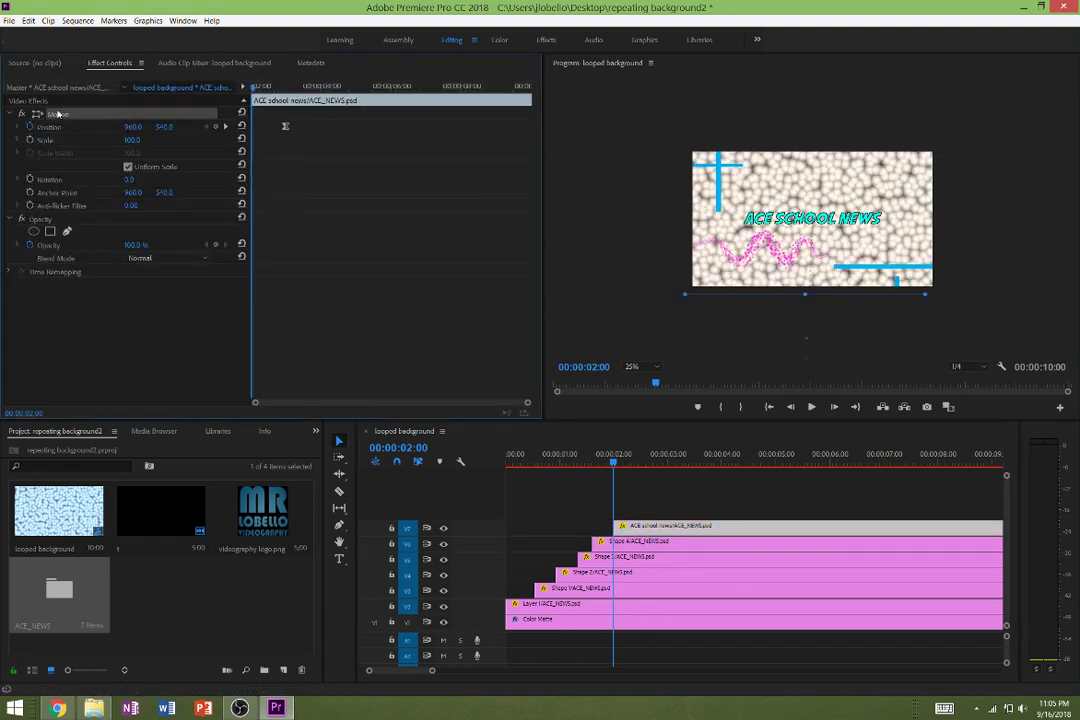
pyautogui.moveTo(776, 226); pyautogui.dragTo(996, 119)
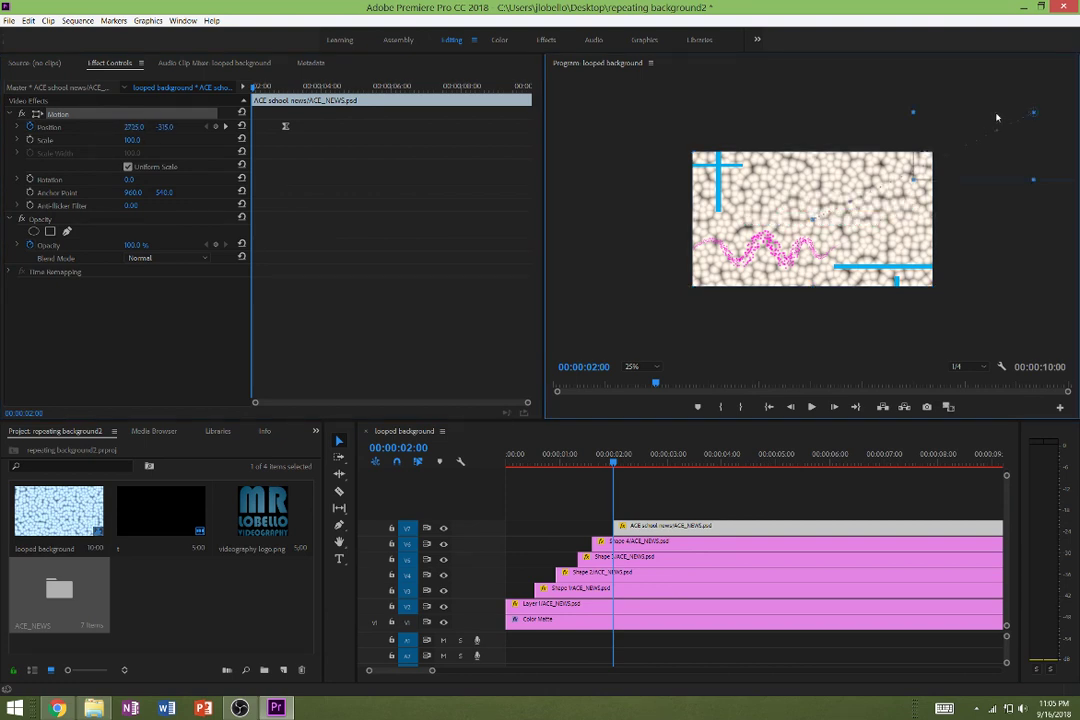
# - Play the animation from the beginning to past 00:00:03:00, return the playhead to 00:00:00:00 and deselect the title clip
pyautogui.click(508, 455)
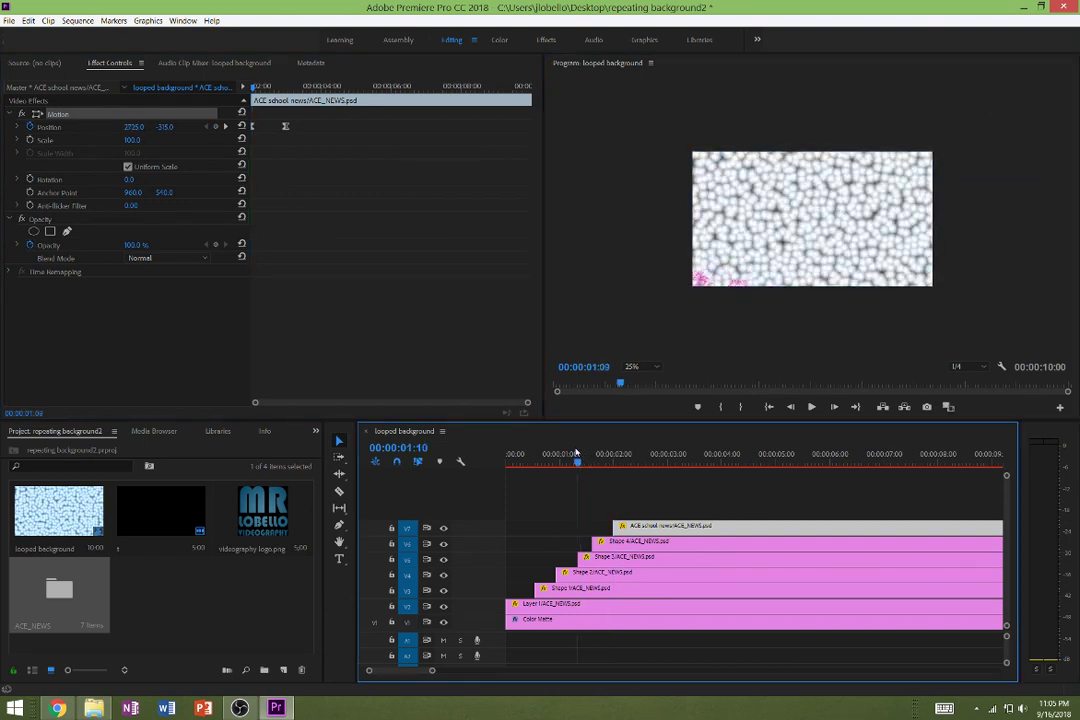
pyautogui.press('space')
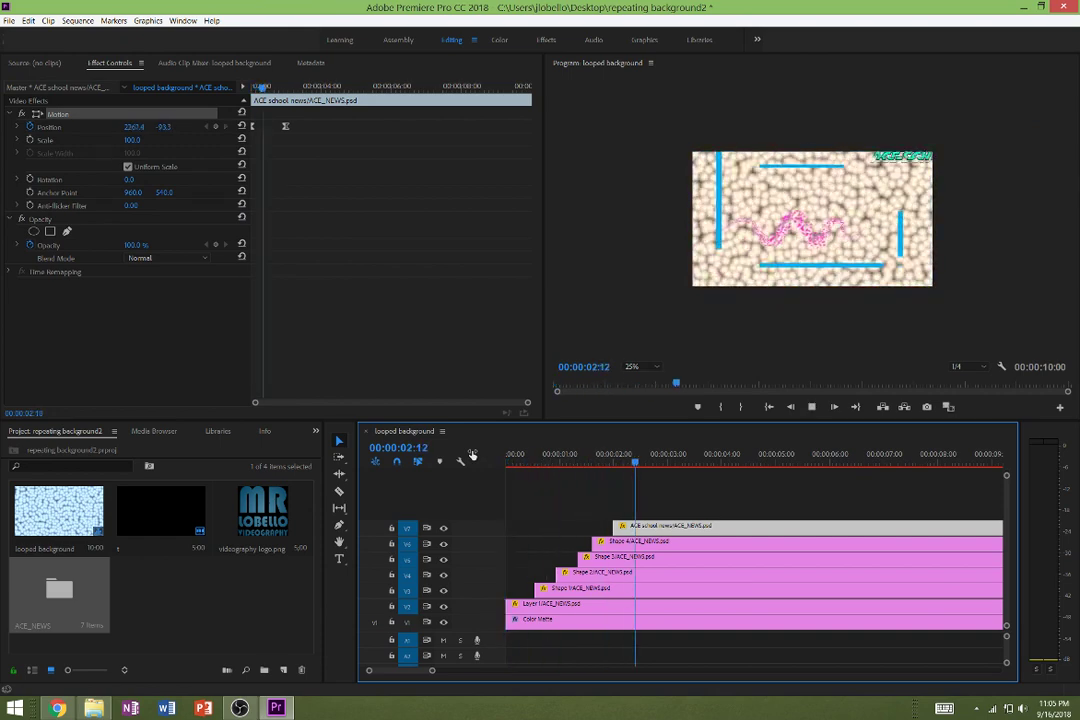
pyautogui.press('space')
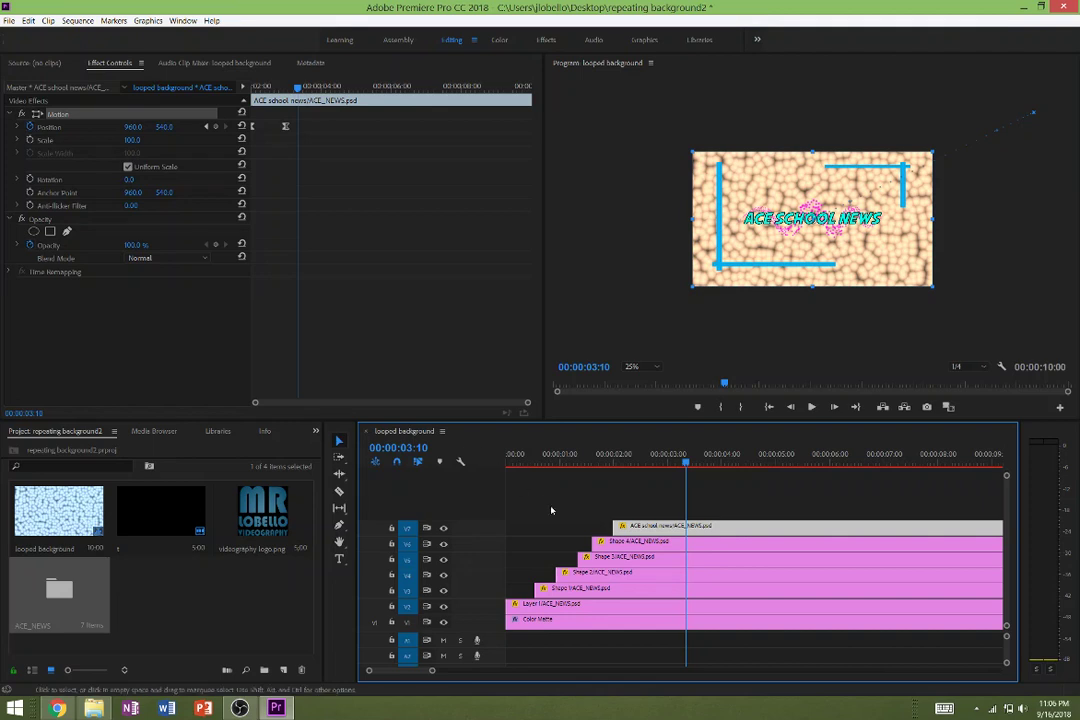
pyautogui.moveTo(555, 462); pyautogui.dragTo(508, 462)
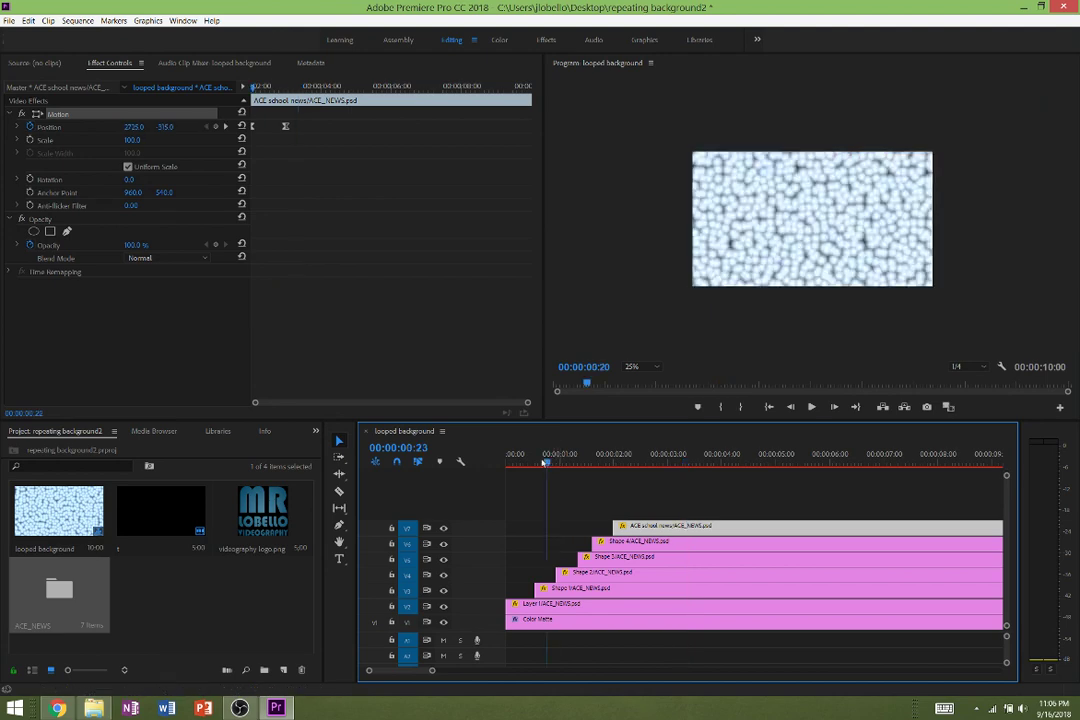
pyautogui.click(524, 514)
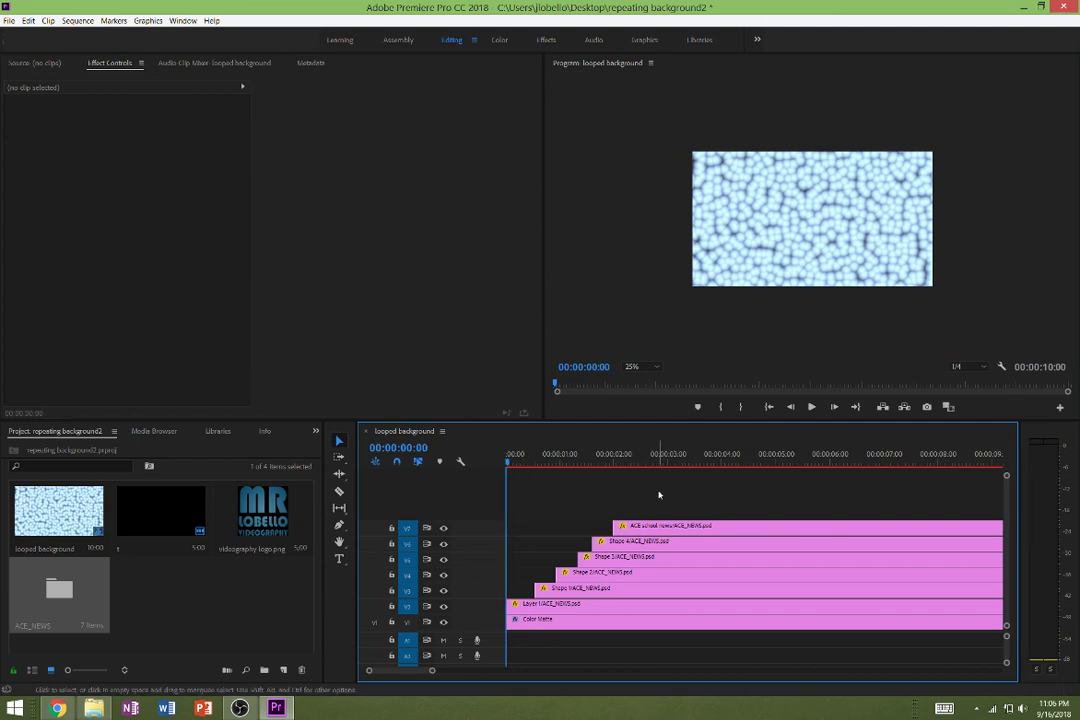
pyautogui.click(8, 20)
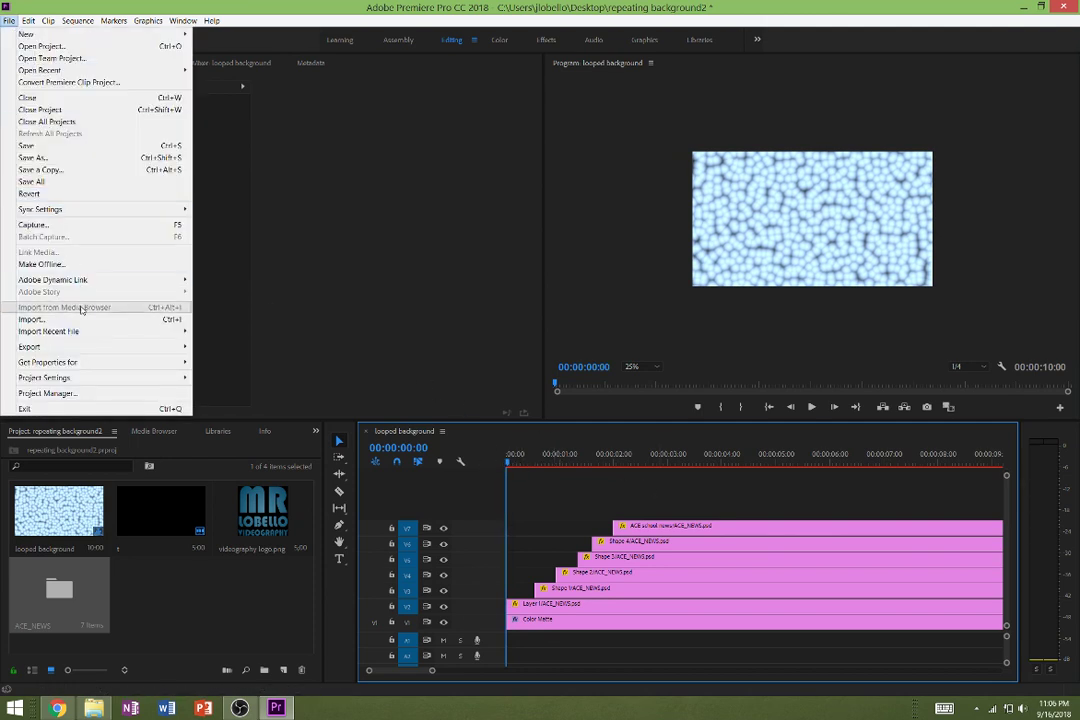
pyautogui.moveTo(93, 350)
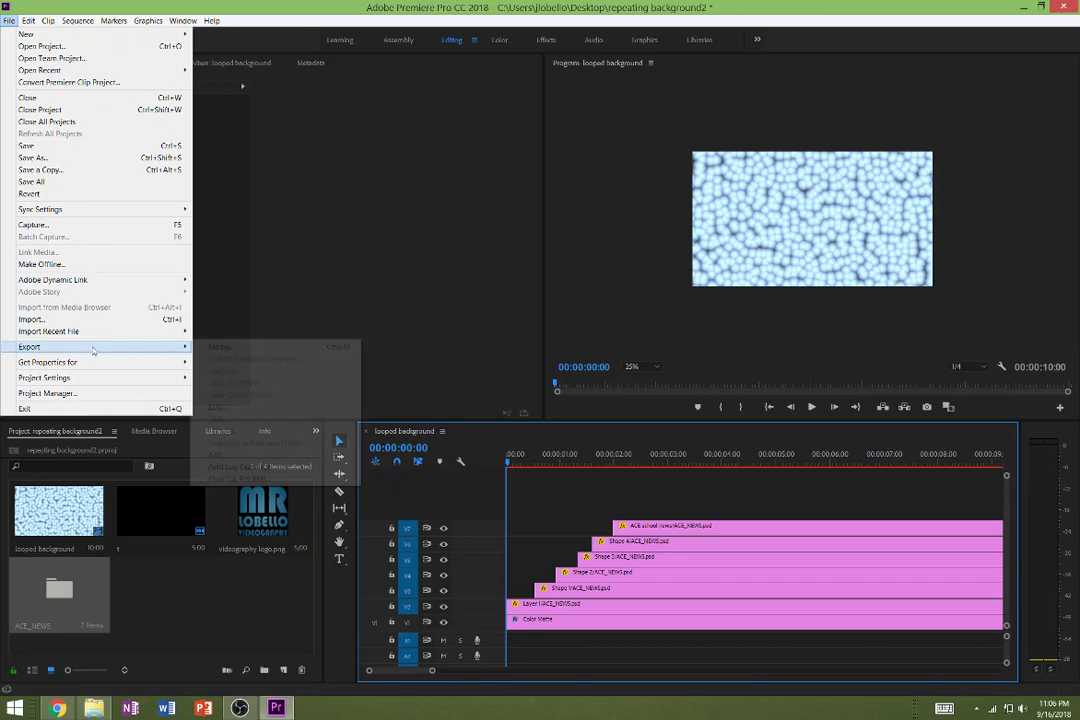
pyautogui.click(253, 350)
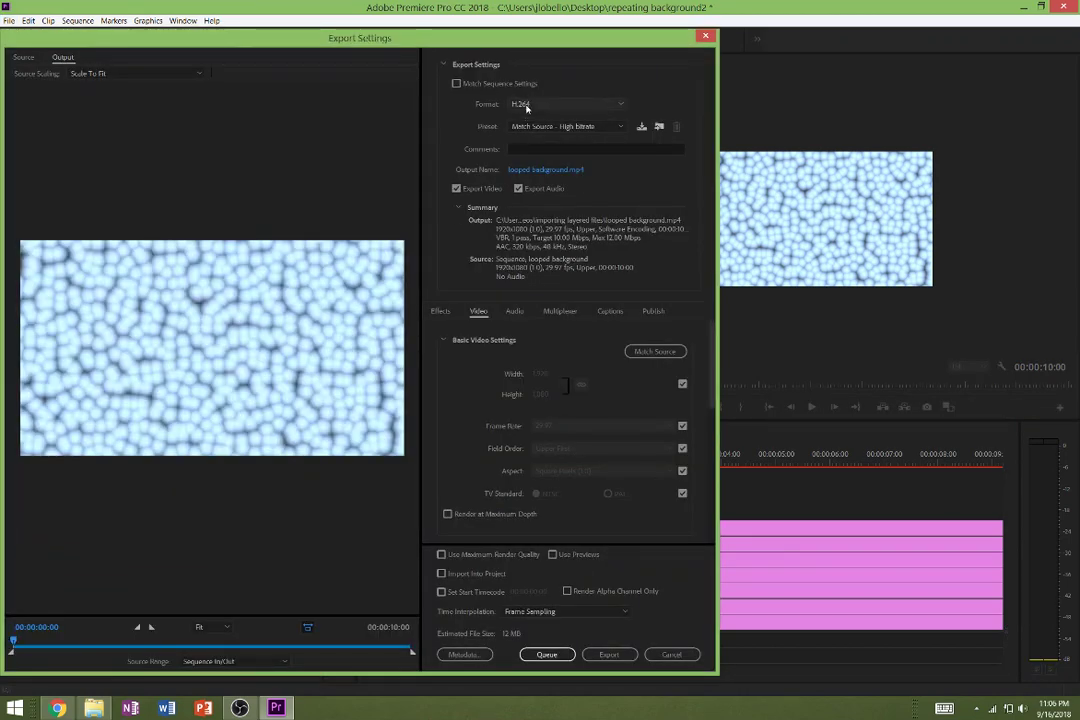
pyautogui.click(672, 654)
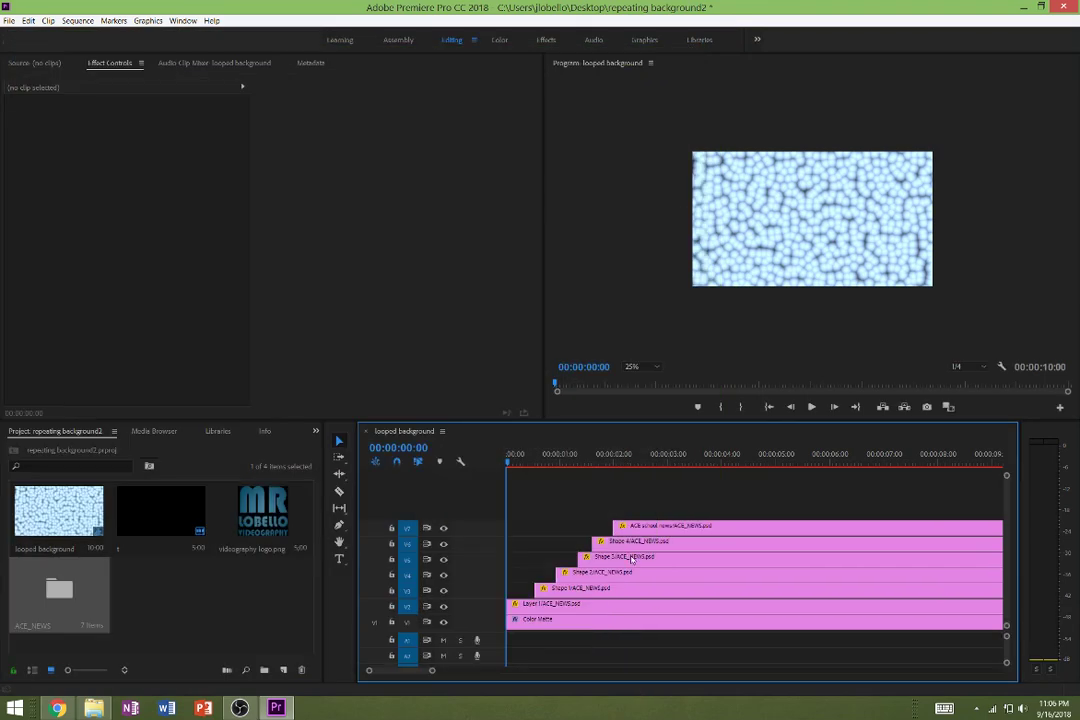
# - Select the Color Matte background clip and hide its video track V1
pyautogui.click(536, 543)
pyautogui.click(520, 590)
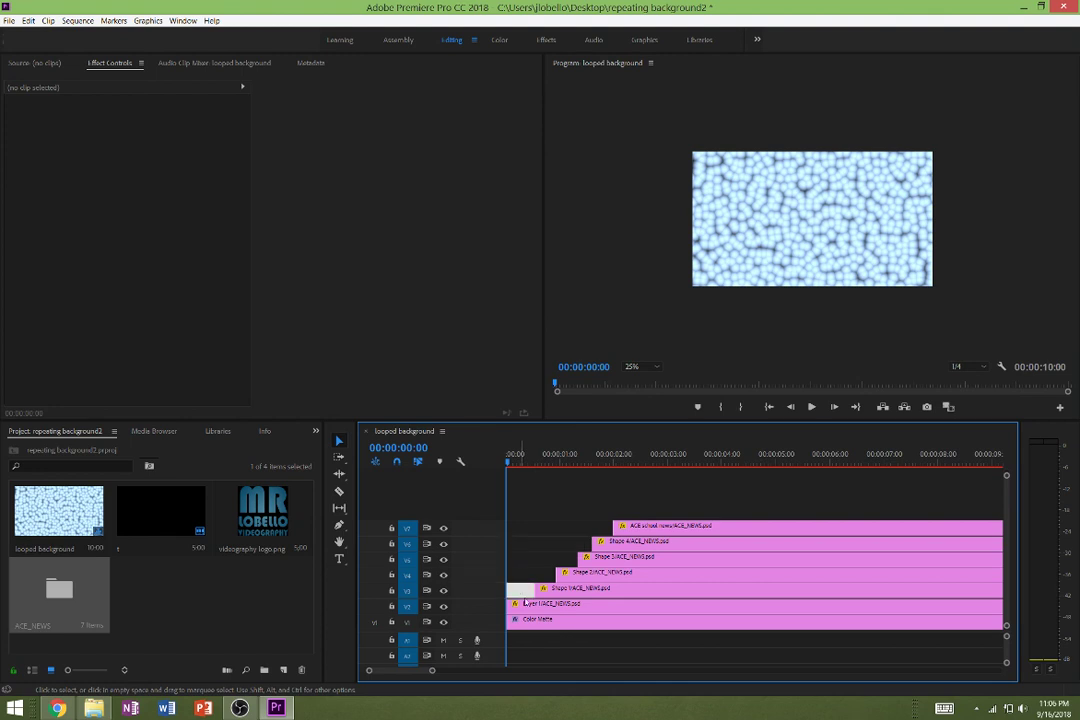
pyautogui.click(512, 619)
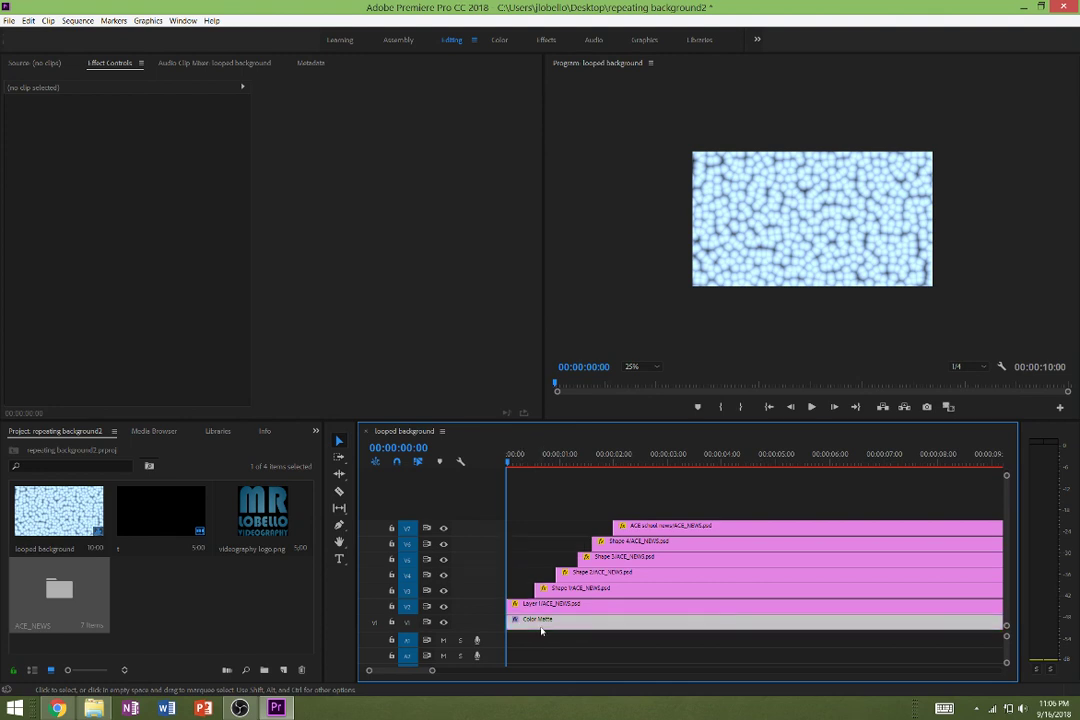
pyautogui.click(443, 622)
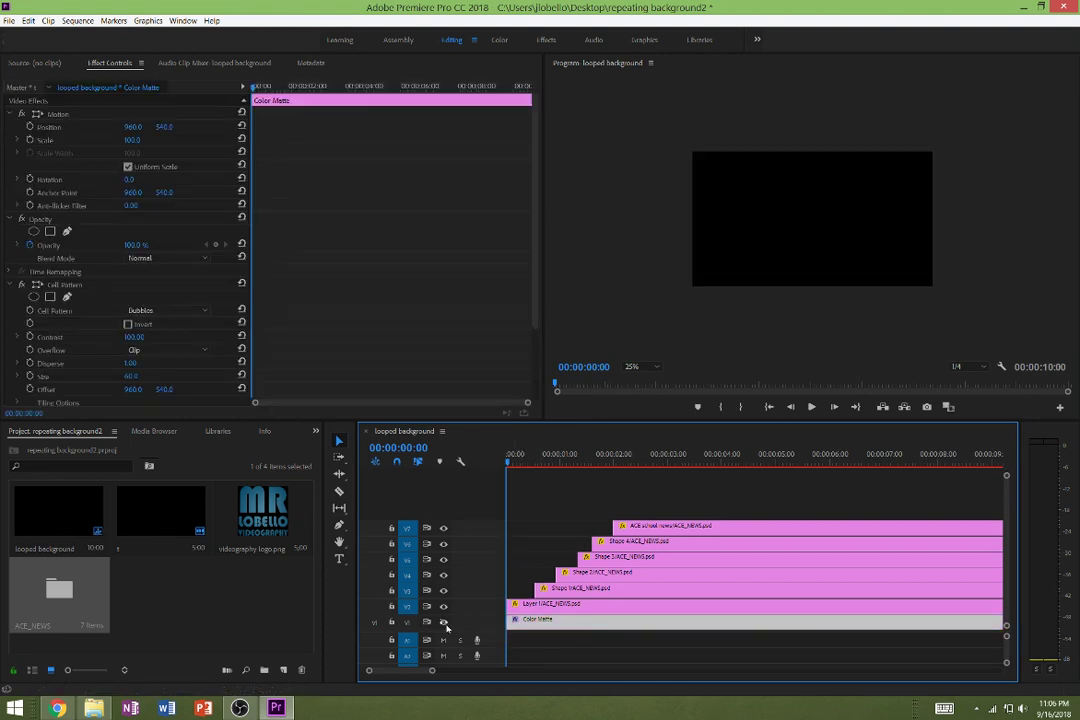
# - Open the media export settings for the sequence and set the format to QuickTime
pyautogui.click(9, 20)
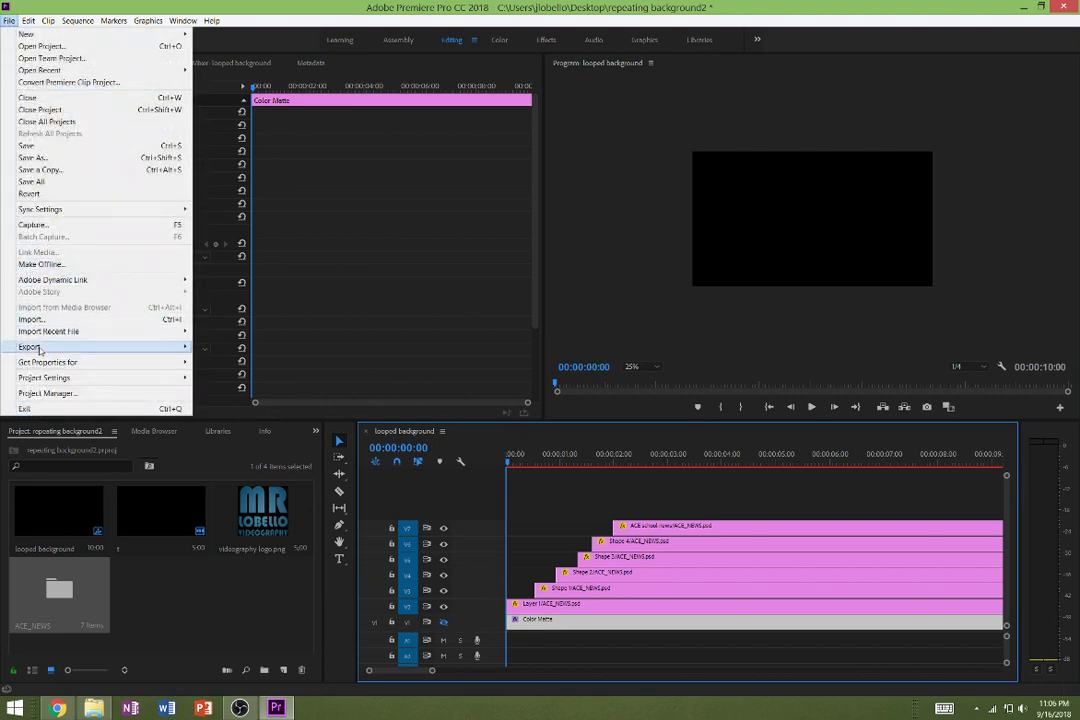
pyautogui.moveTo(32, 347)
pyautogui.click(219, 346)
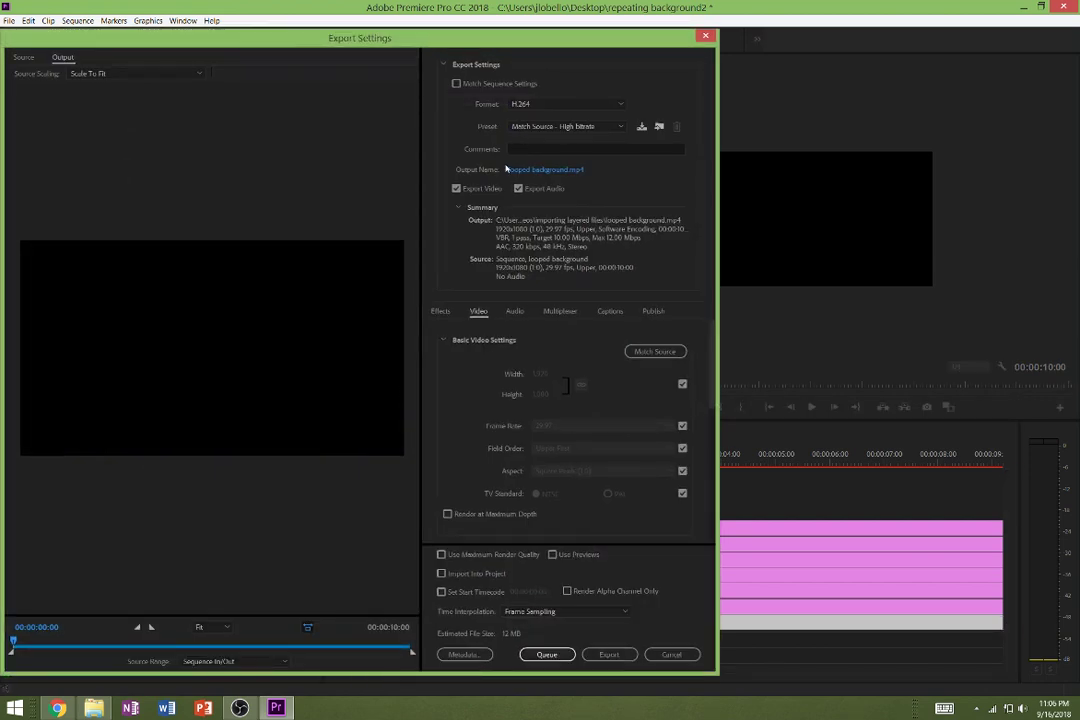
pyautogui.click(522, 105)
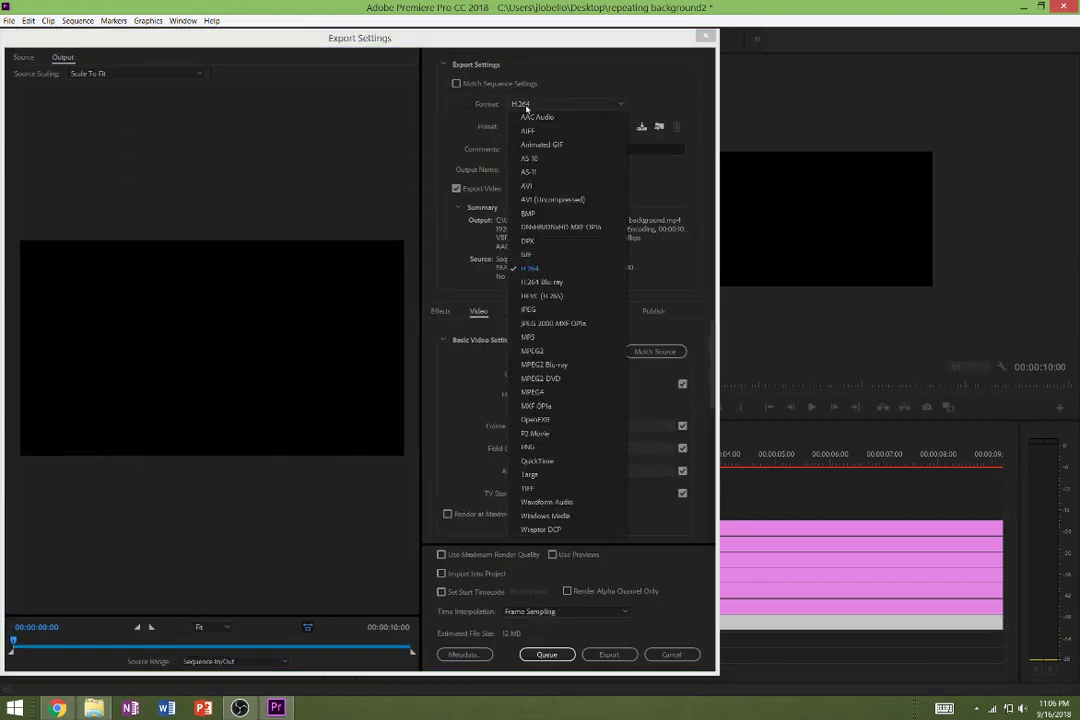
pyautogui.click(538, 462)
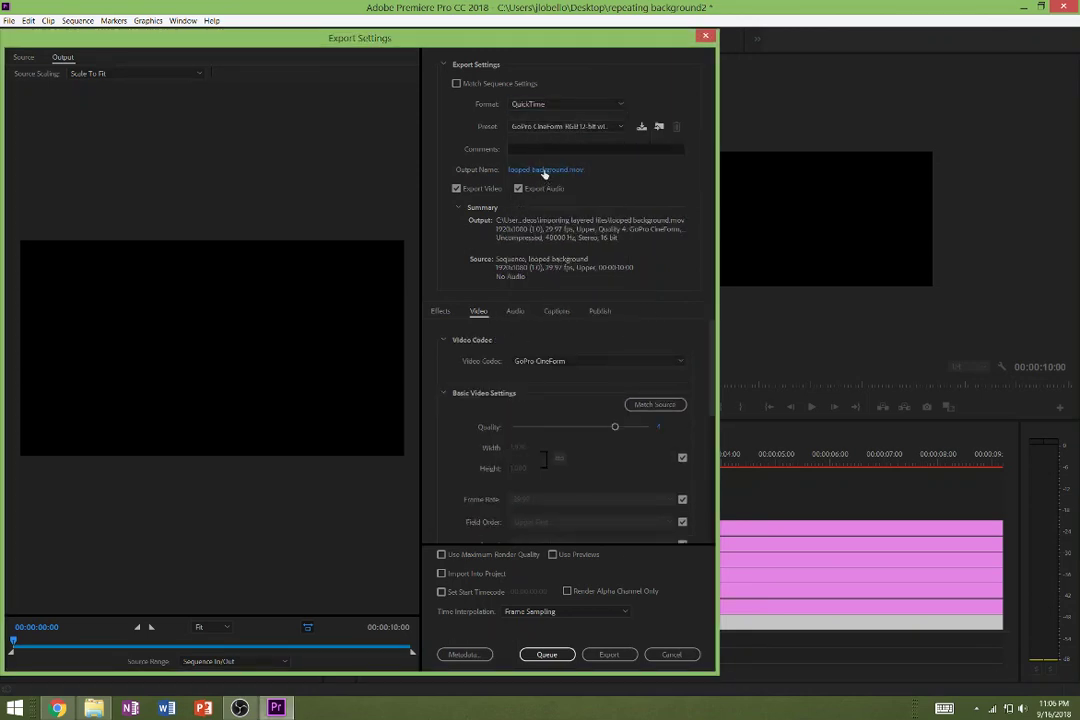
# - Name the output movie "layered intro" followed by the creator's surname, saved in the importing layered files folder
pyautogui.click(545, 170)
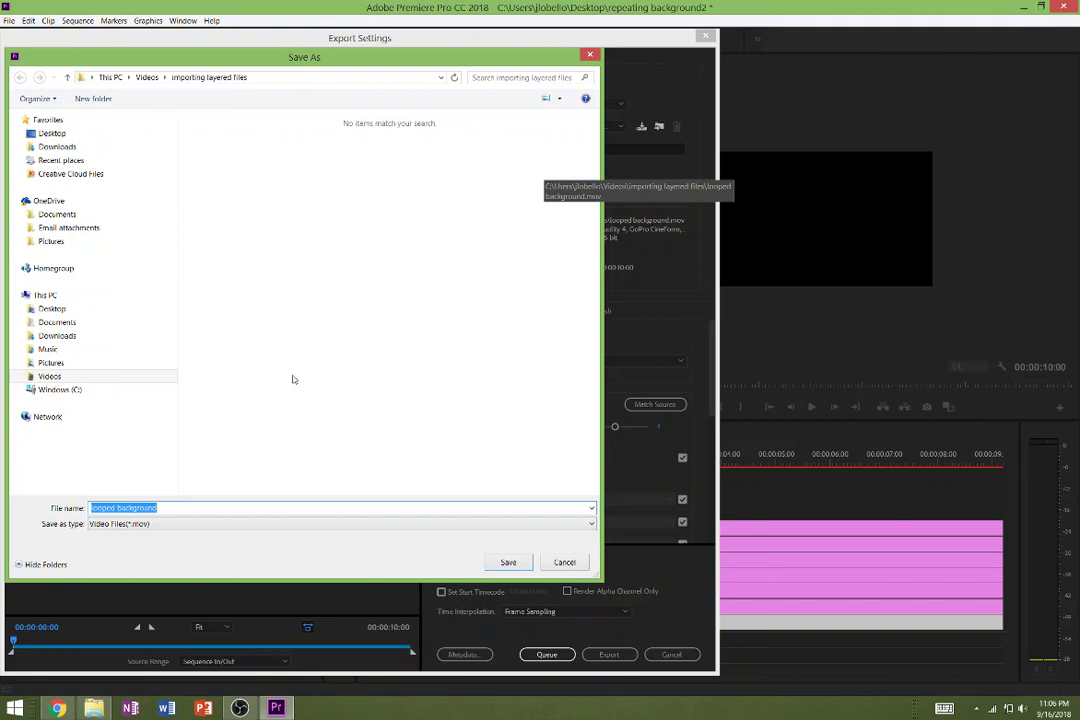
pyautogui.press('BackSpace')
pyautogui.write('layered intro lobello')
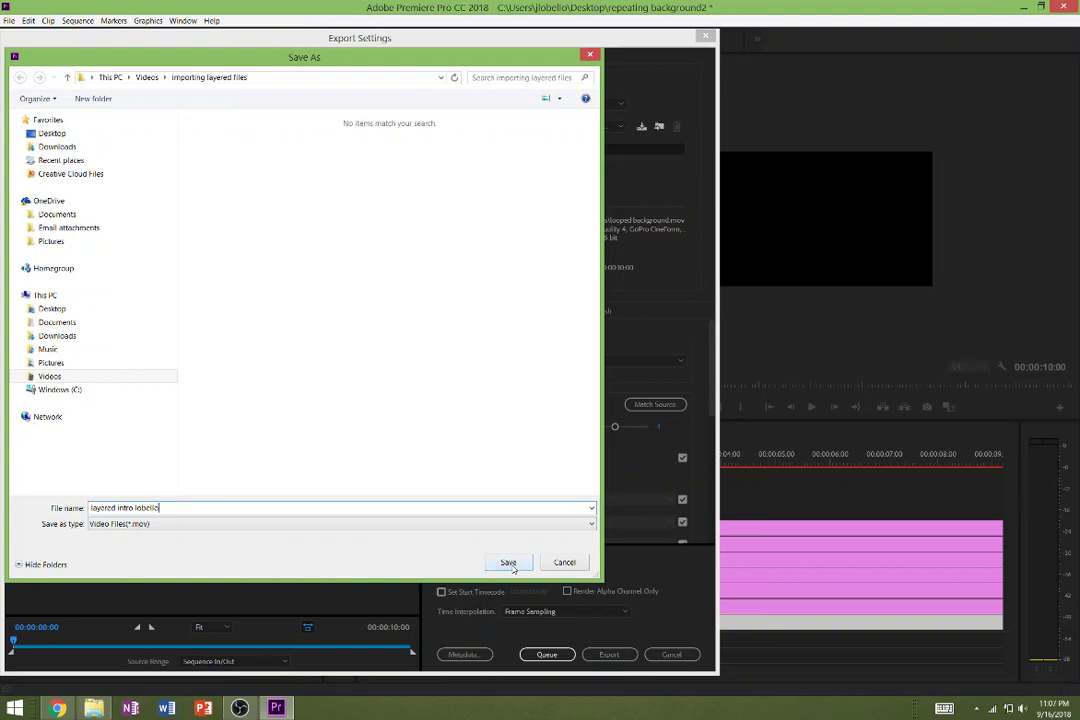
pyautogui.press('Return')
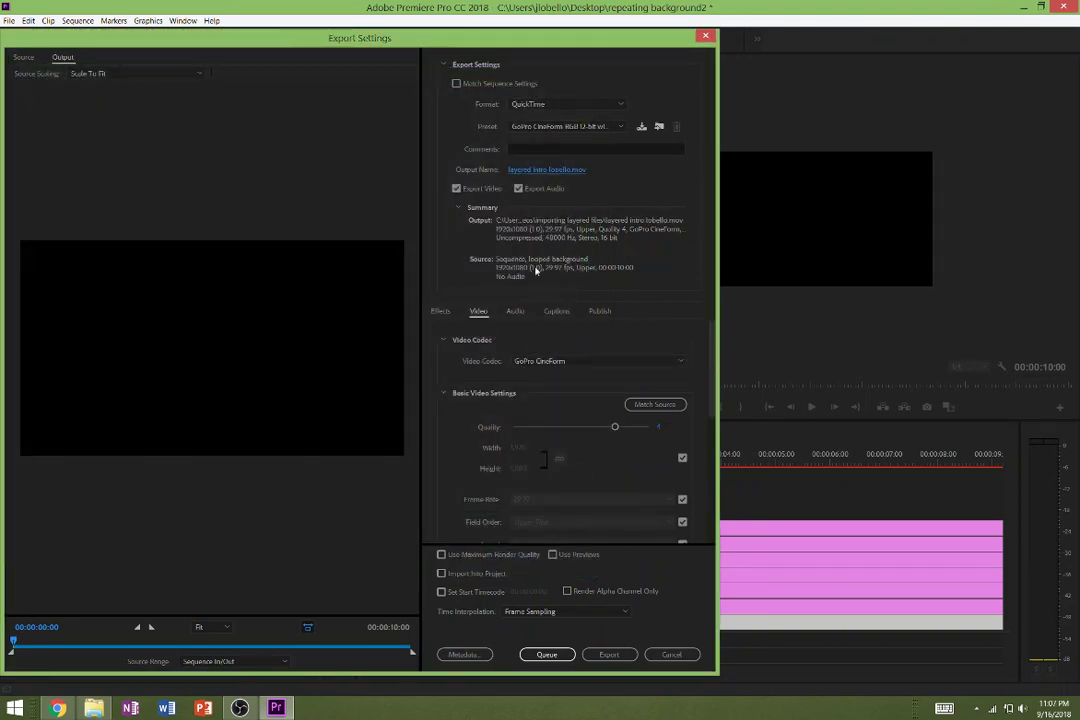
# - Set the video codec to Animation, enable Render at Maximum Depth and export the movie with 8-bpc + alpha depth
pyautogui.click(569, 364)
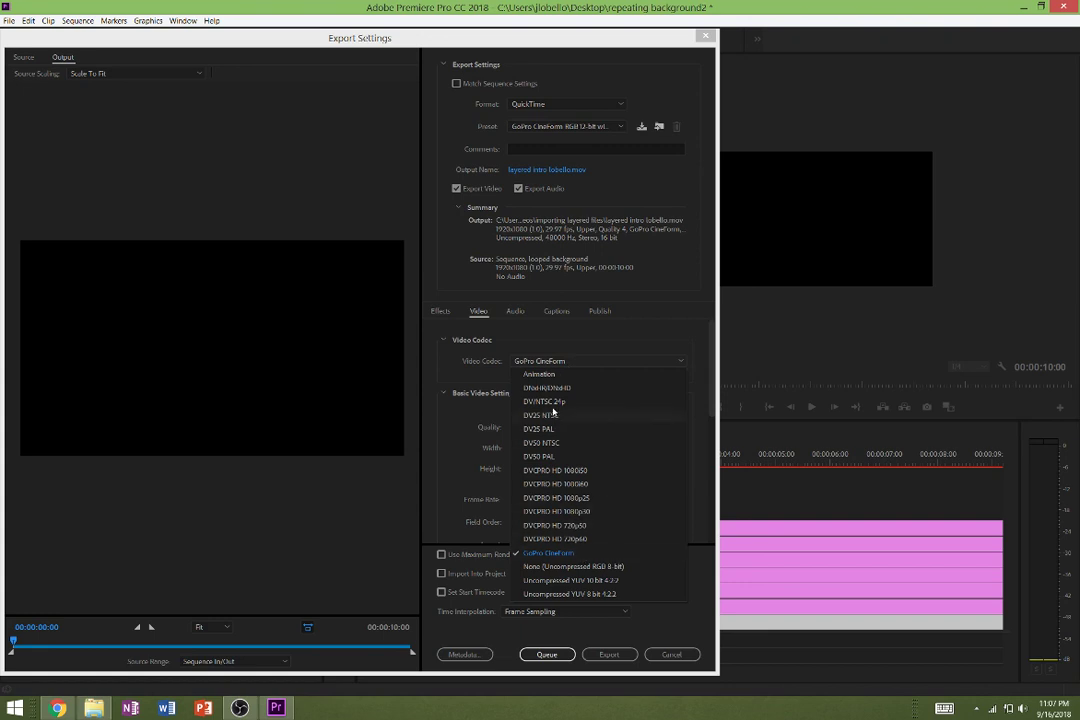
pyautogui.click(541, 374)
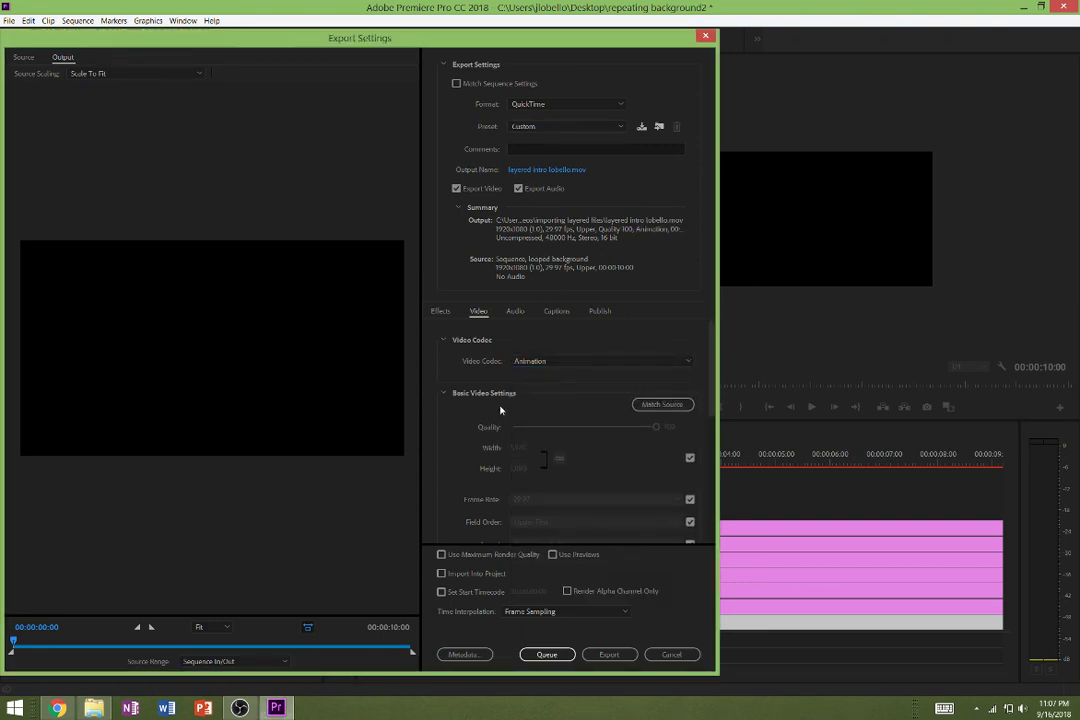
pyautogui.scroll(-3, 518, 464)
pyautogui.scroll(-2, 520, 452)
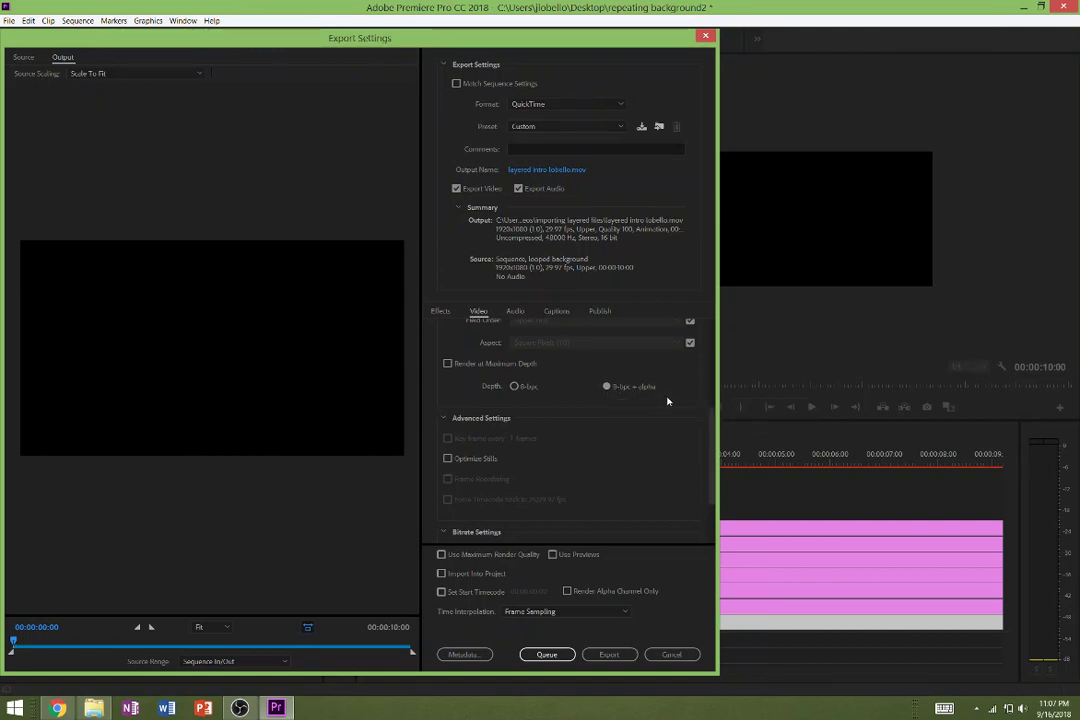
pyautogui.click(448, 364)
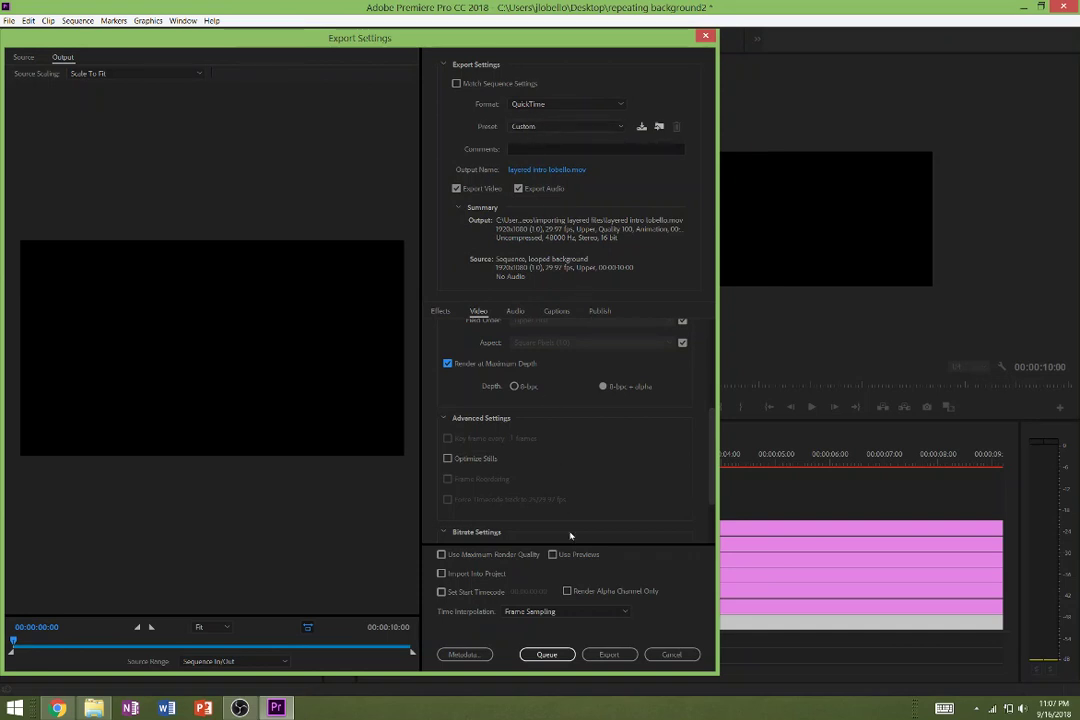
pyautogui.click(610, 655)
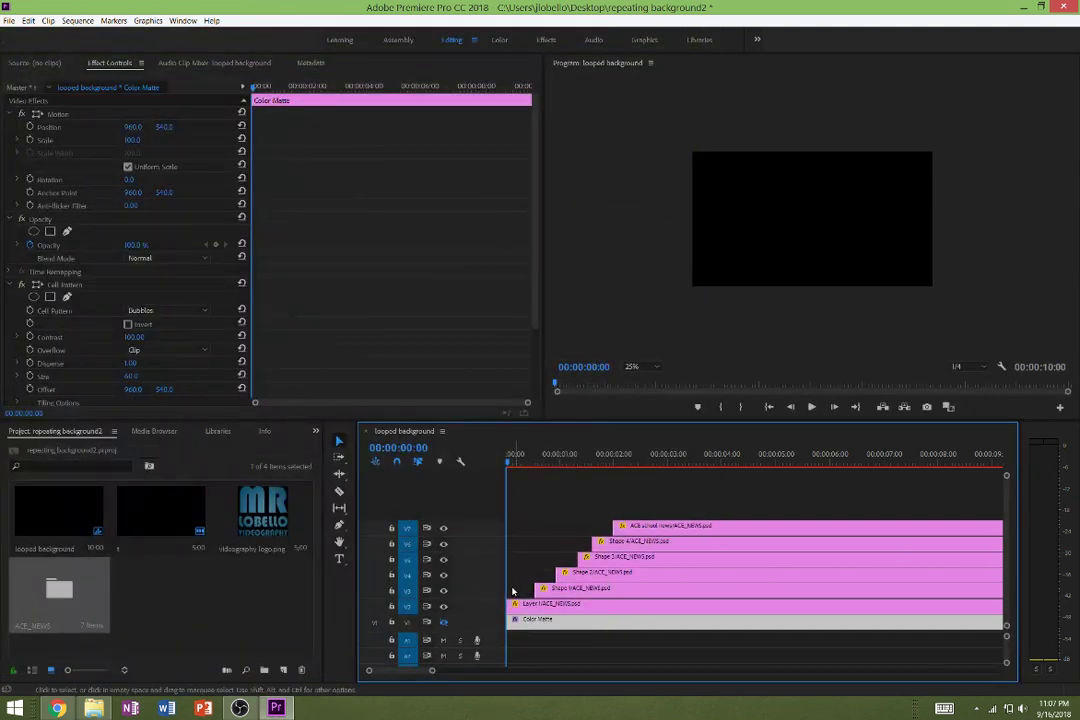
# - Make the V1 background track visible again and hide the ACE_NEWS layer tracks V2 through V7
pyautogui.click(444, 623)
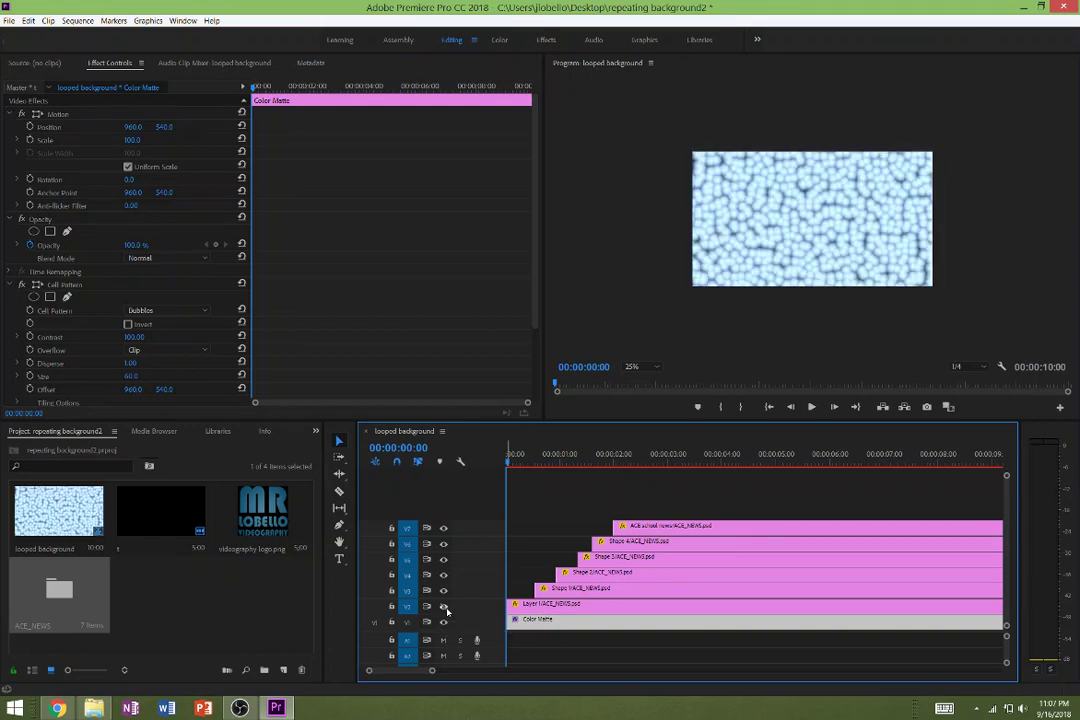
pyautogui.click(444, 590)
pyautogui.click(444, 575)
pyautogui.click(444, 559)
pyautogui.click(444, 544)
pyautogui.click(444, 529)
# - Switch to File Explorer and place the exported layered intro movie above V7 at the start of the sequence
pyautogui.click(93, 708)
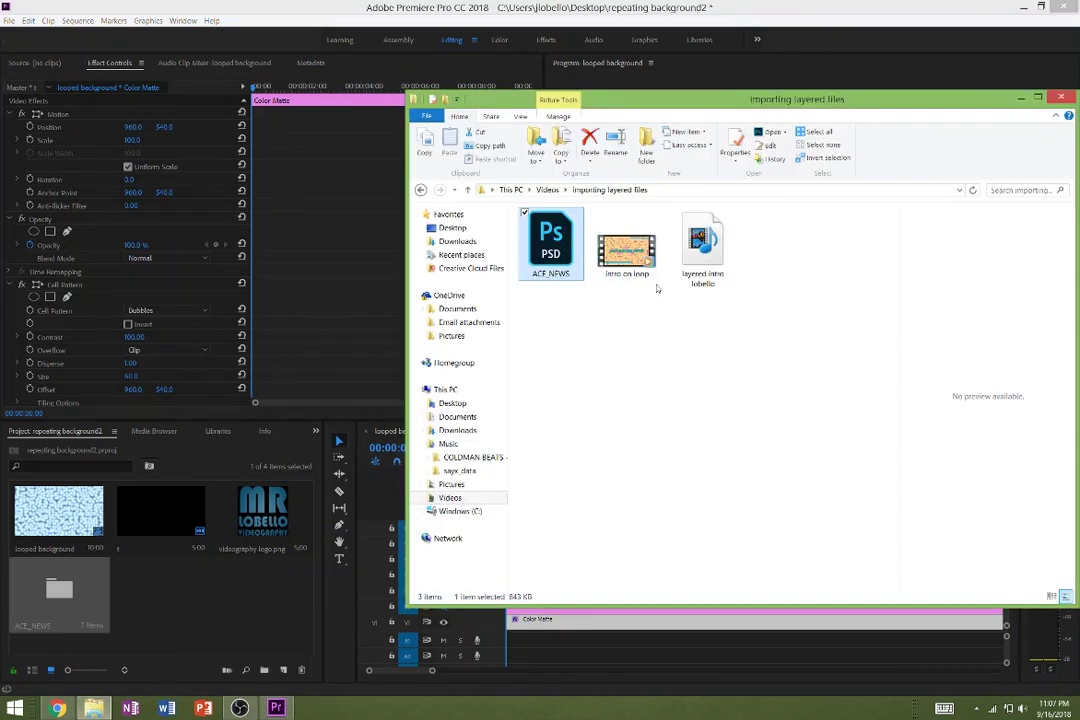
pyautogui.moveTo(702, 242); pyautogui.dragTo(510, 512)
pyautogui.click(229, 604)
# - Fit the program preview to its window and play the composite from the beginning to about 00:00:03:27
pyautogui.moveTo(506, 455)
pyautogui.mouseDown()
pyautogui.moveTo(535, 455)
pyautogui.moveTo(495, 455)
pyautogui.mouseUp()
pyautogui.click(637, 366)
pyautogui.click(638, 372)
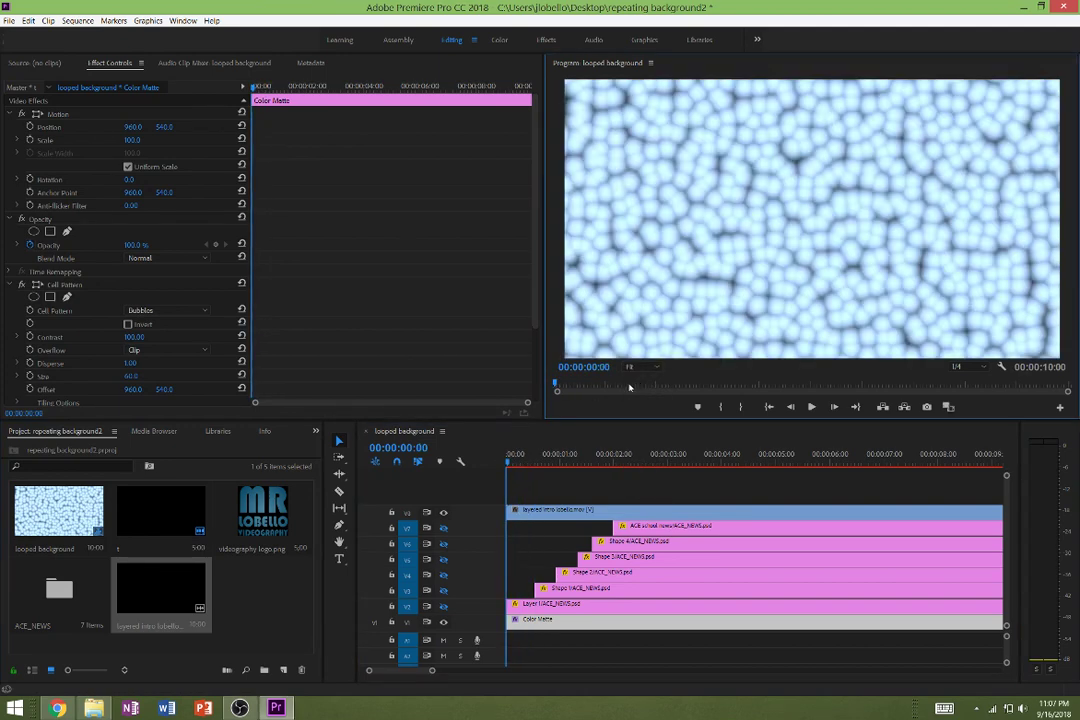
pyautogui.press('space')
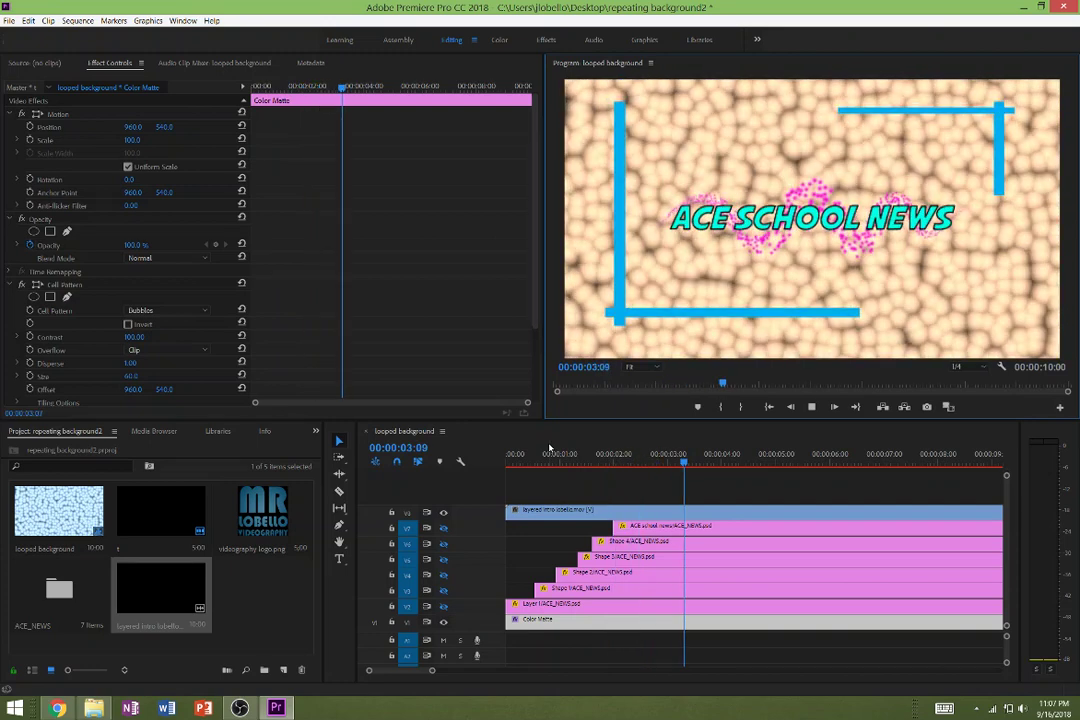
pyautogui.press('space')
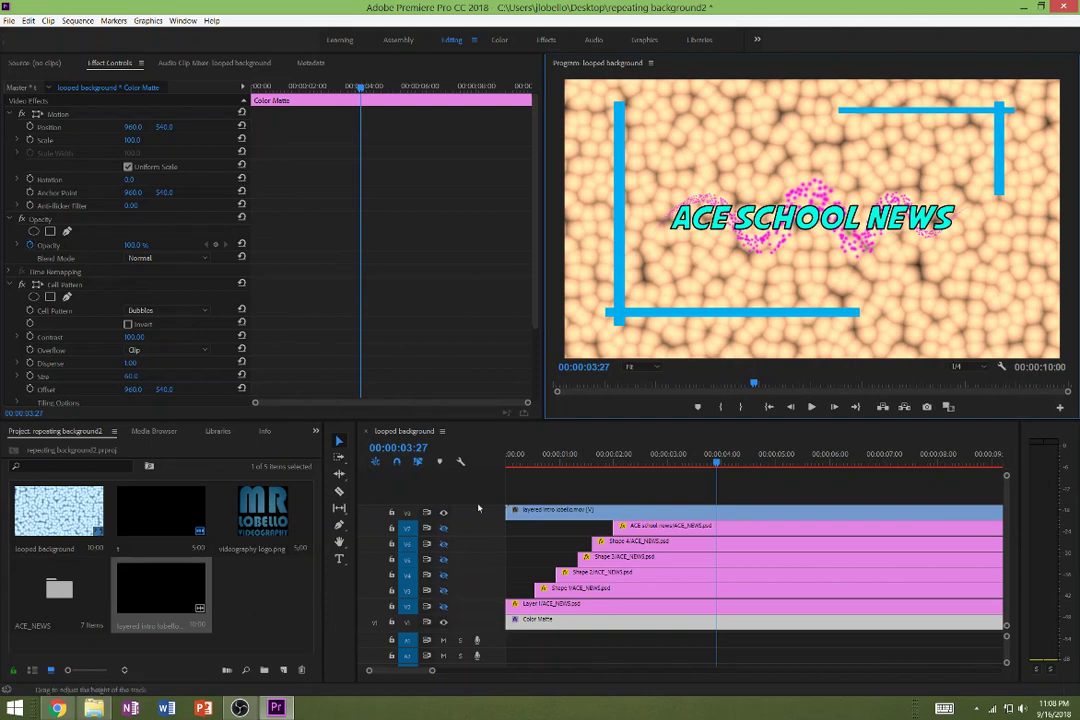
# - Open the media export settings and choose H.264 format with the Match Source - Medium bitrate preset
pyautogui.click(8, 20)
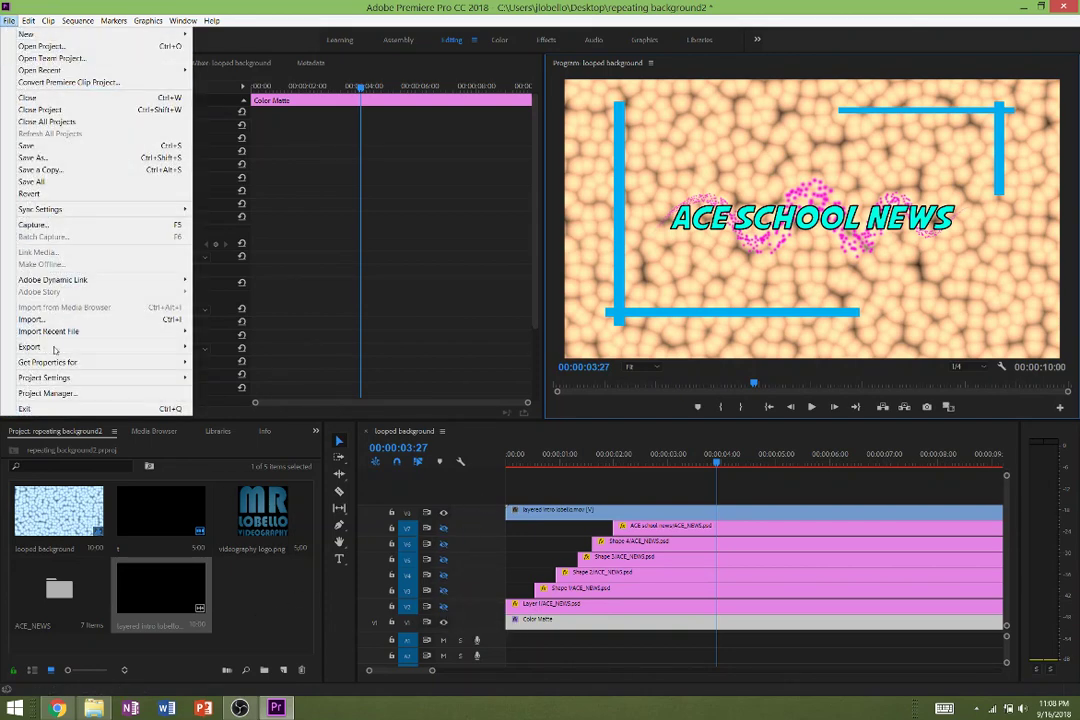
pyautogui.moveTo(185, 347)
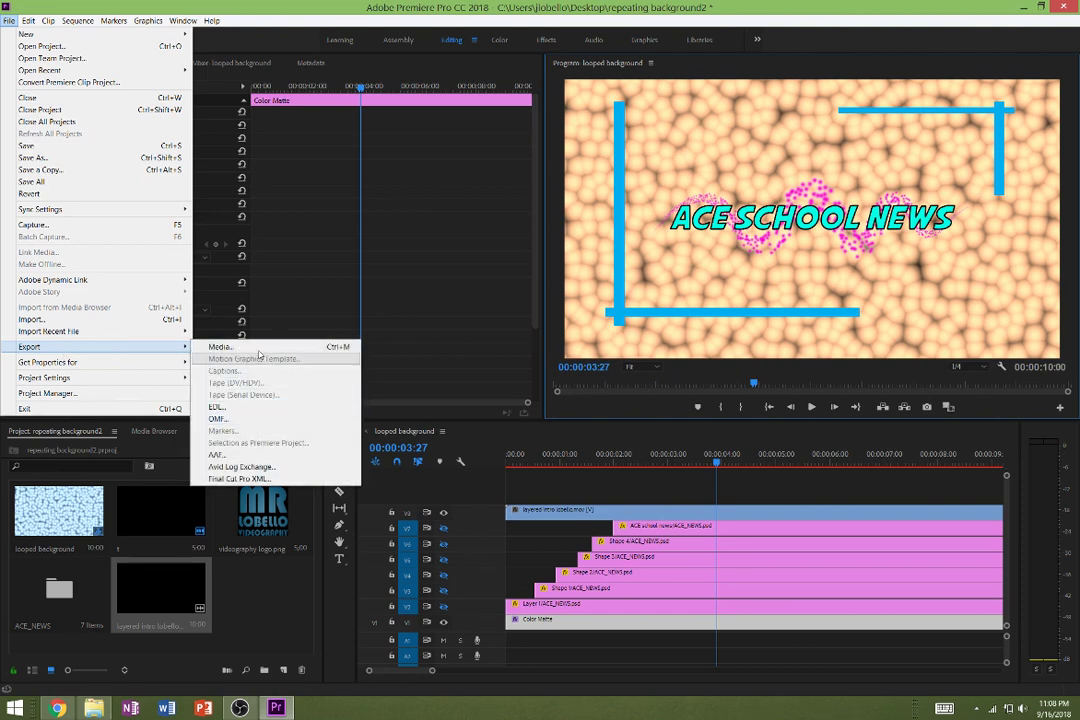
pyautogui.click(220, 346)
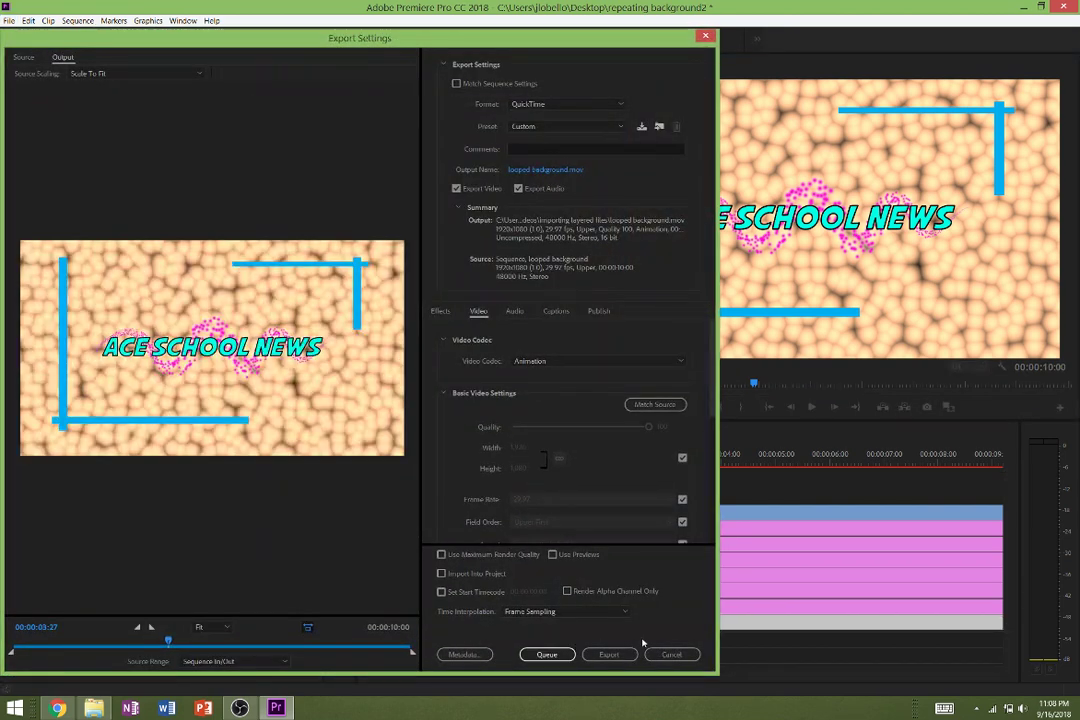
pyautogui.click(565, 104)
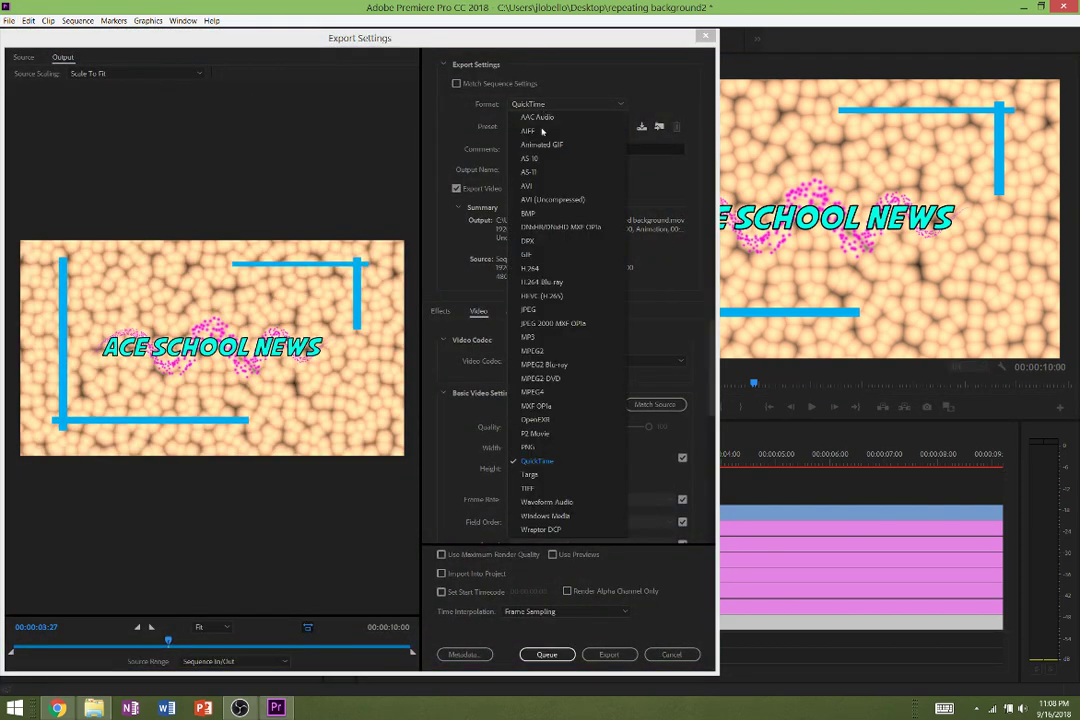
pyautogui.click(535, 268)
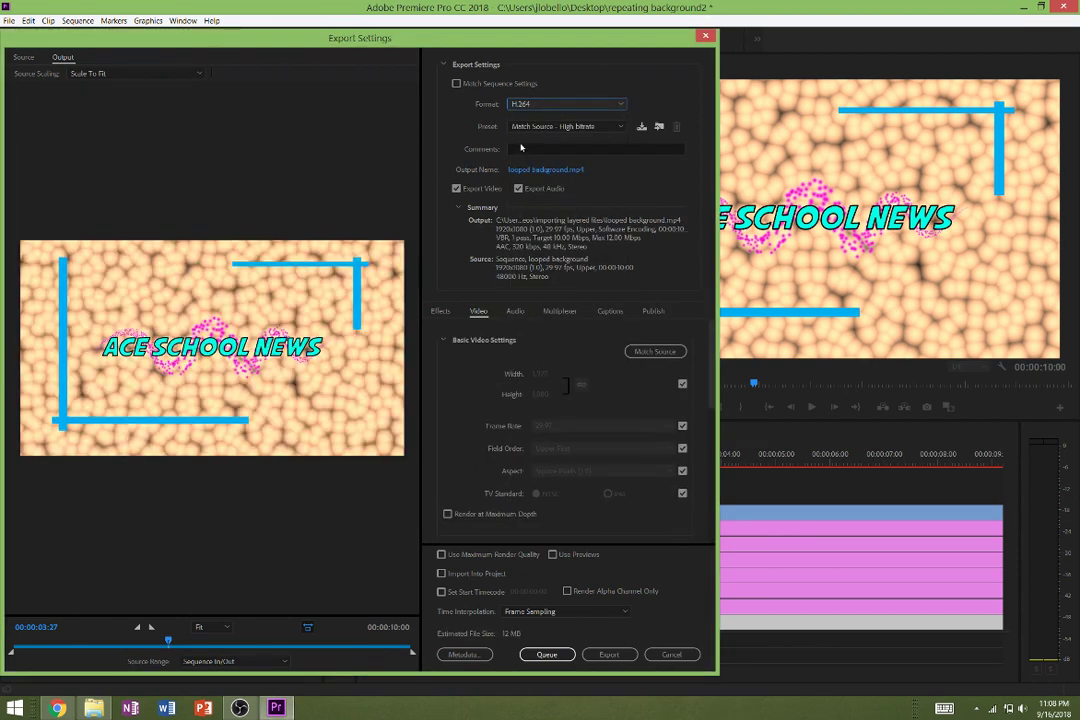
pyautogui.click(555, 126)
pyautogui.click(530, 155)
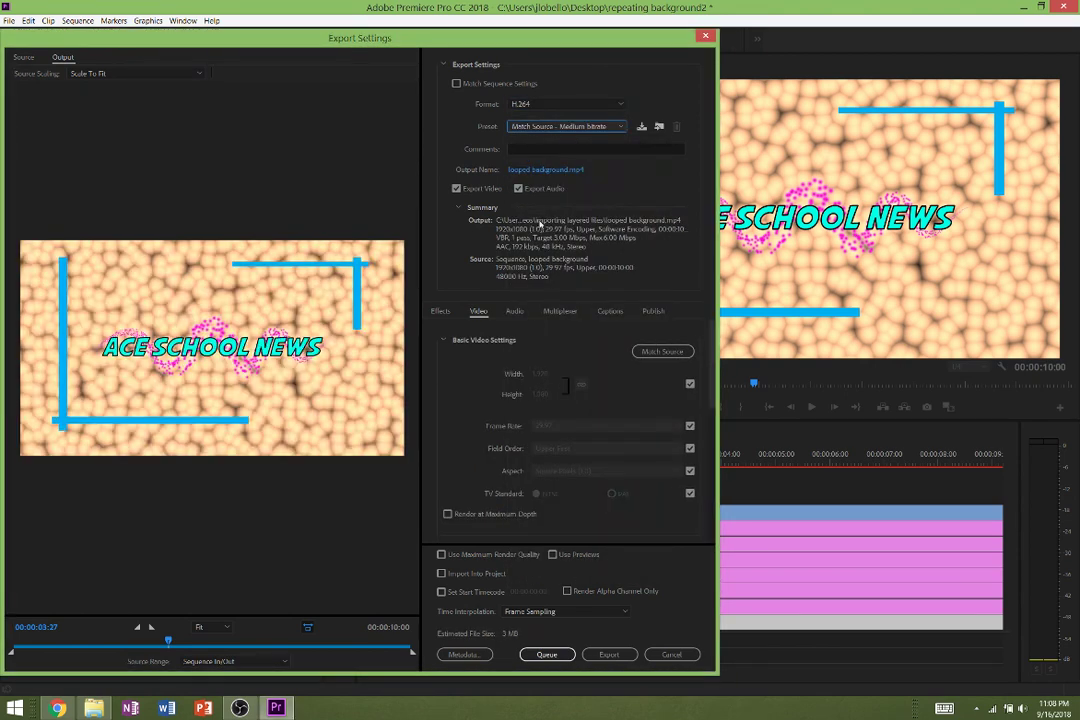
# - Name the output file "layered image" followed by the creator's surname in the importing layered files folder and start the export
pyautogui.click(527, 170)
pyautogui.write('intro on loop')
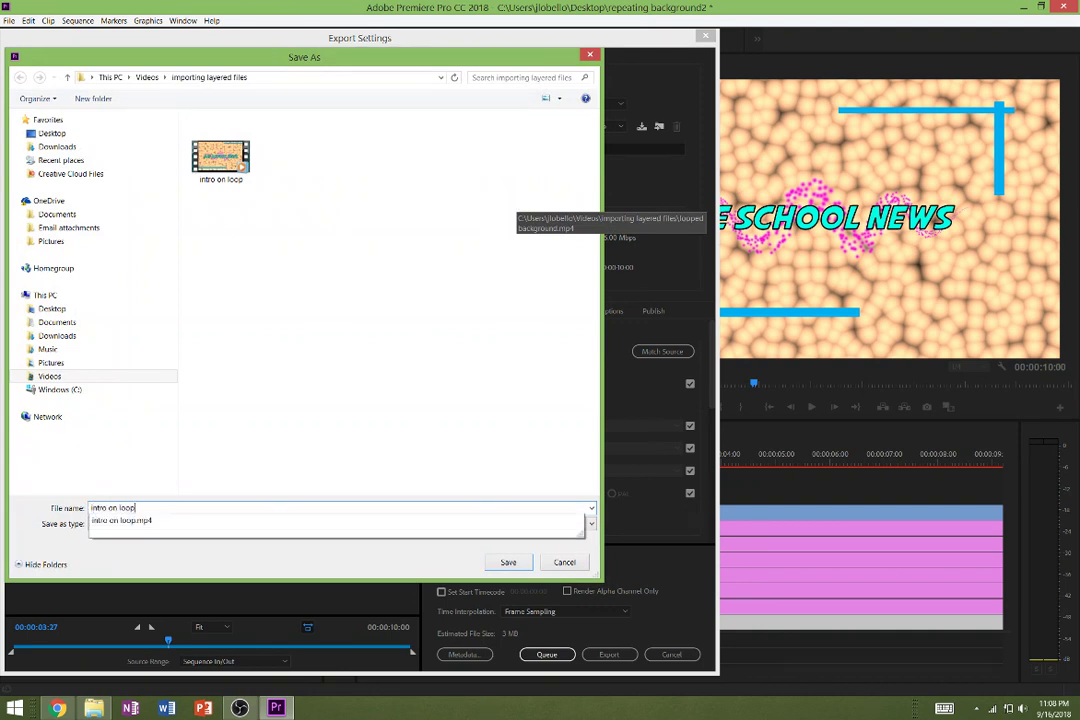
pyautogui.press('BackSpace')
pyautogui.press('BackSpace')
pyautogui.press('BackSpace')
pyautogui.press('BackSpace')
pyautogui.write('layered')
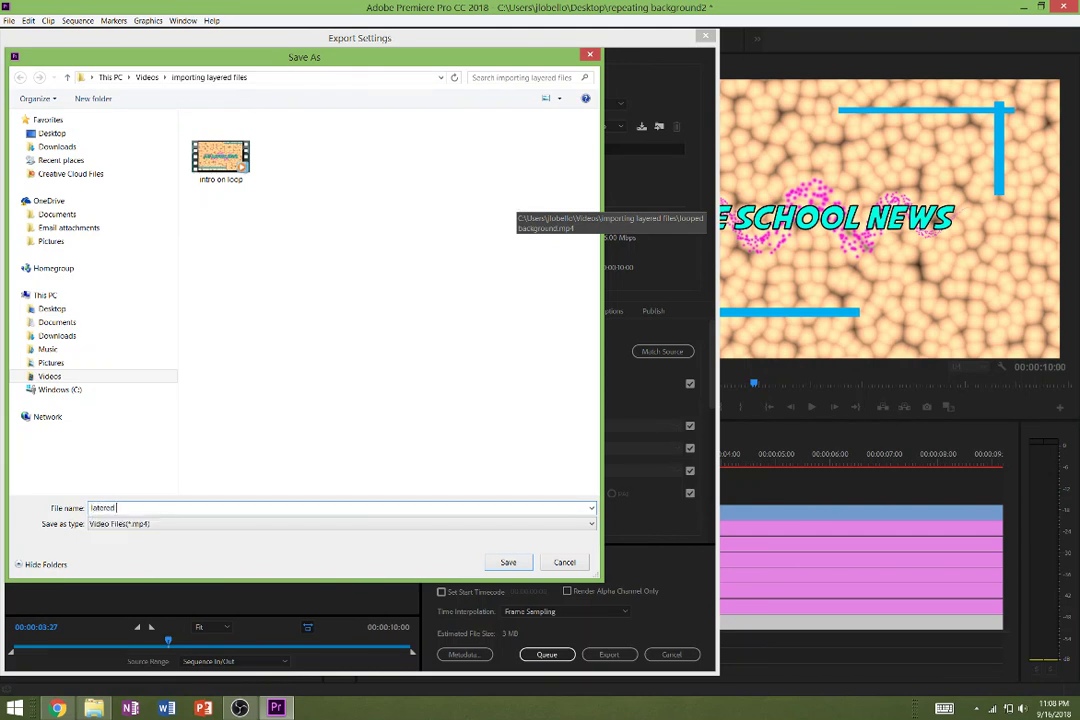
pyautogui.press('BackSpace')
pyautogui.press('BackSpace')
pyautogui.press('BackSpace')
pyautogui.write('y')
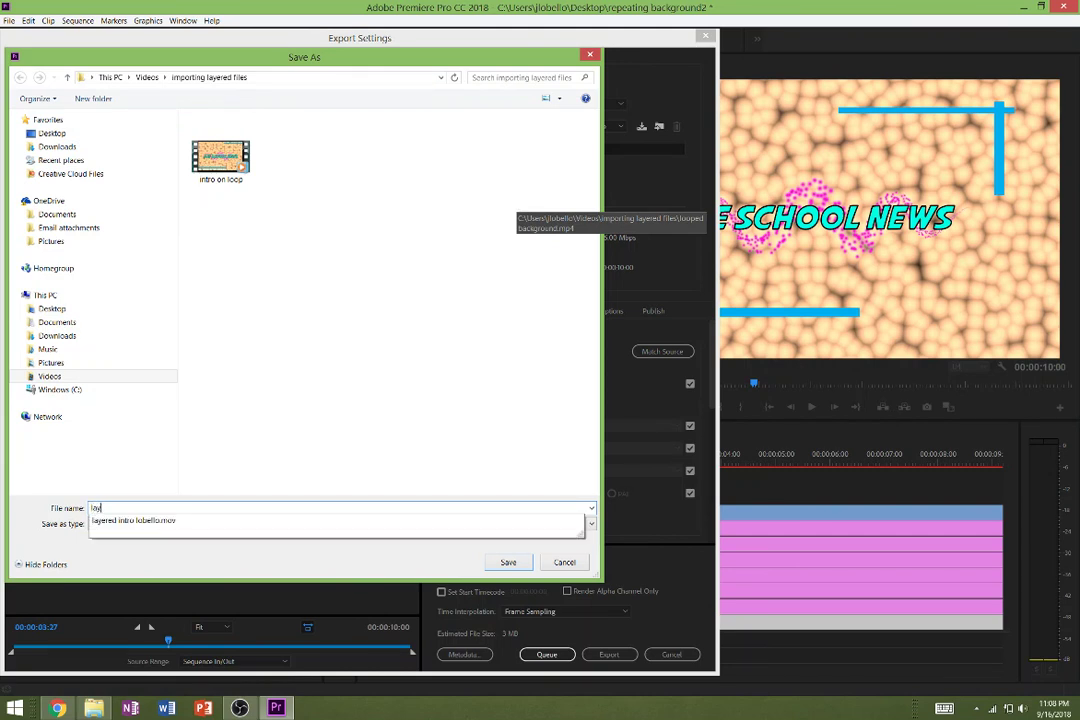
pyautogui.write('ered image lobello')
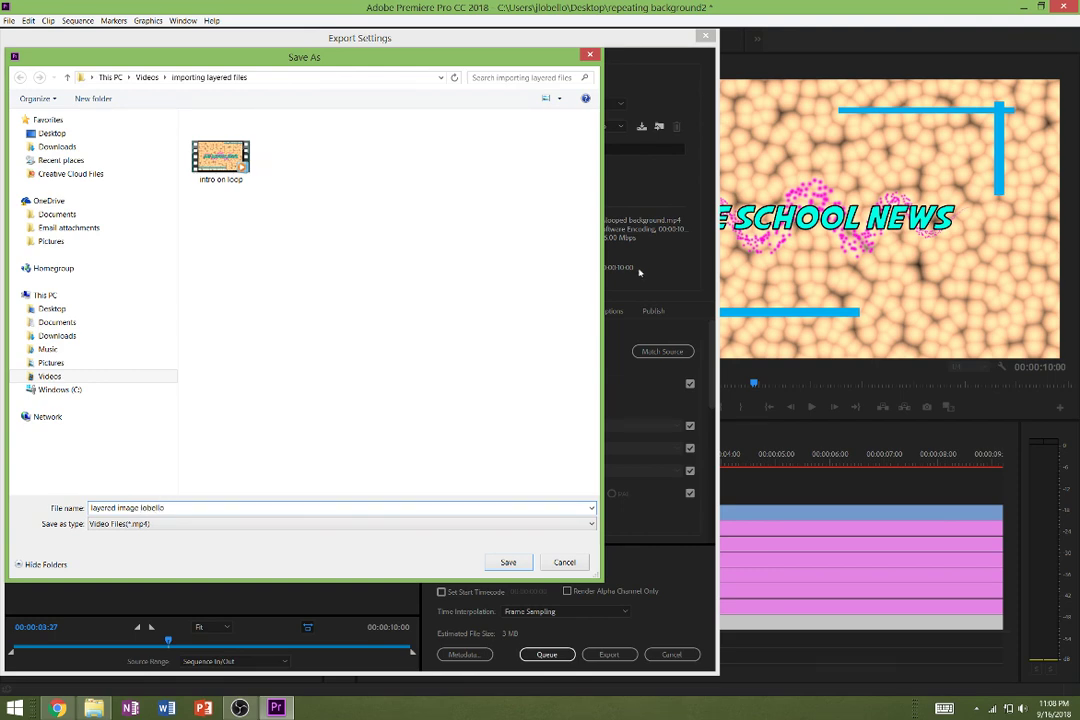
pyautogui.click(508, 562)
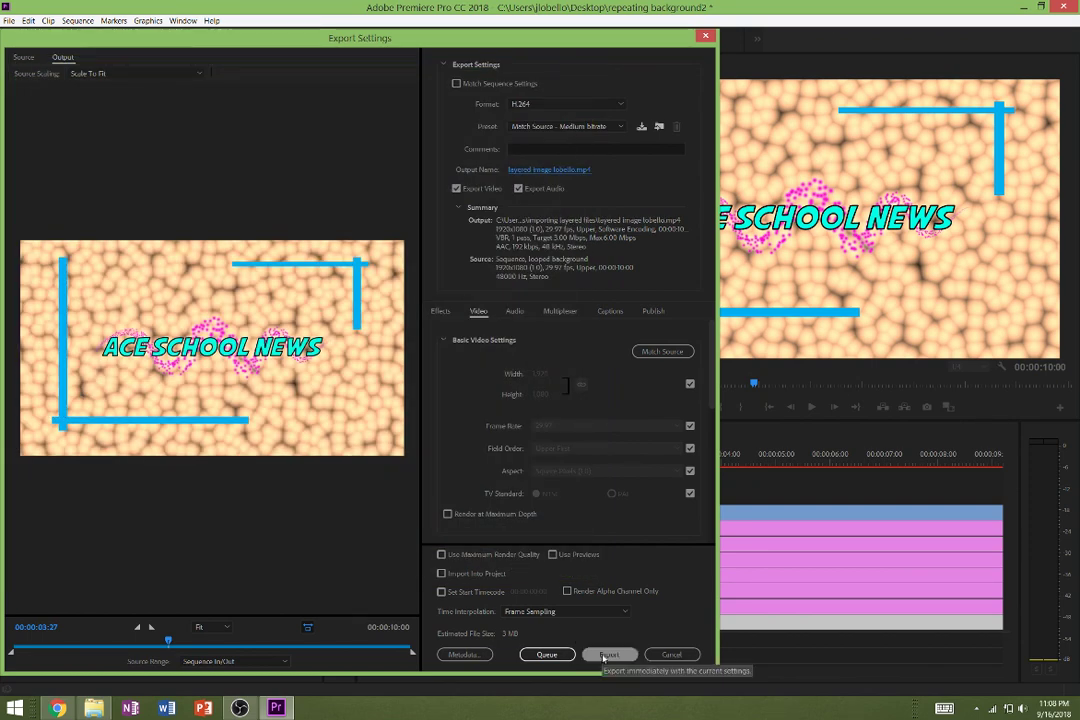
pyautogui.click(605, 656)
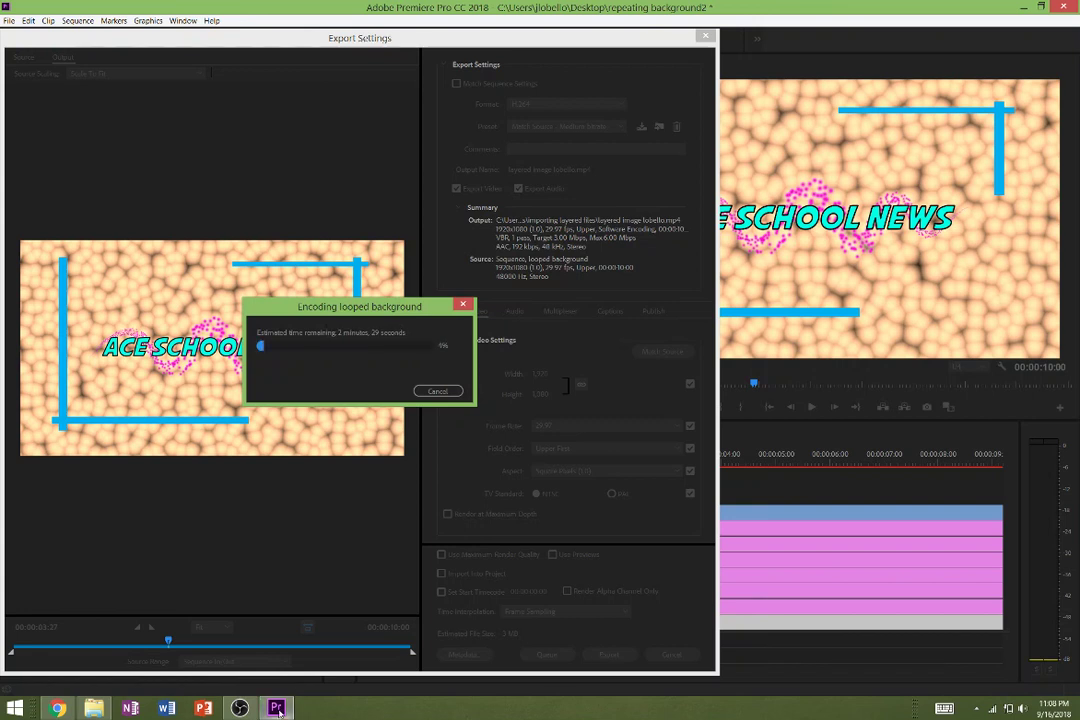
pyautogui.moveTo(279, 709)
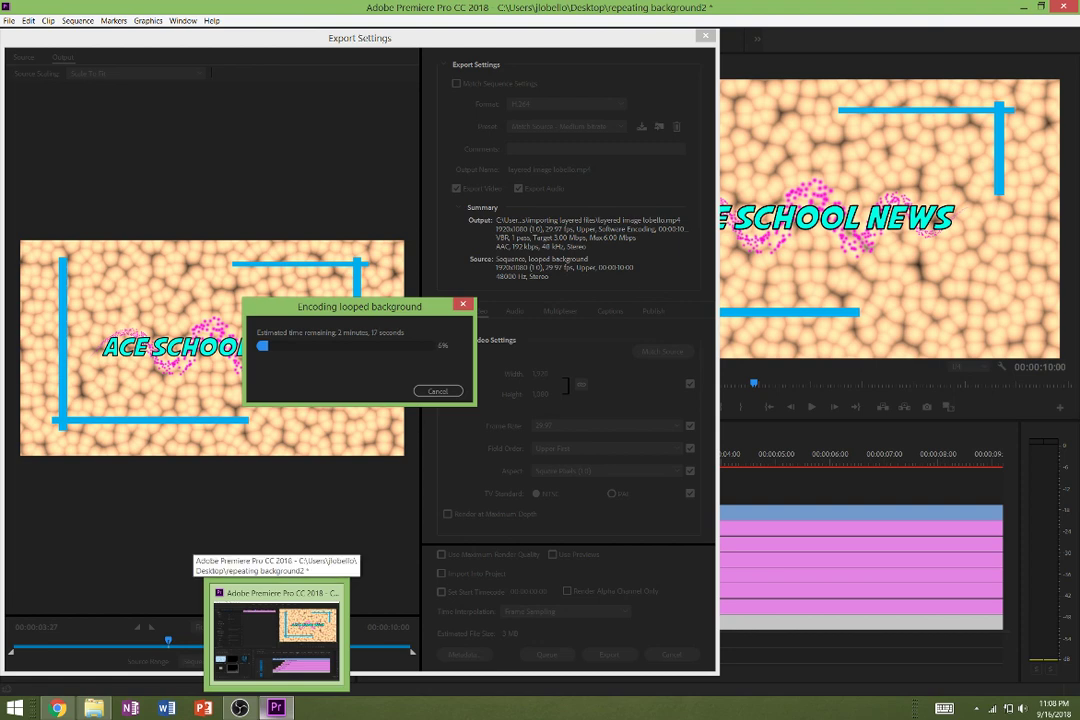
pyautogui.moveTo(239, 708)
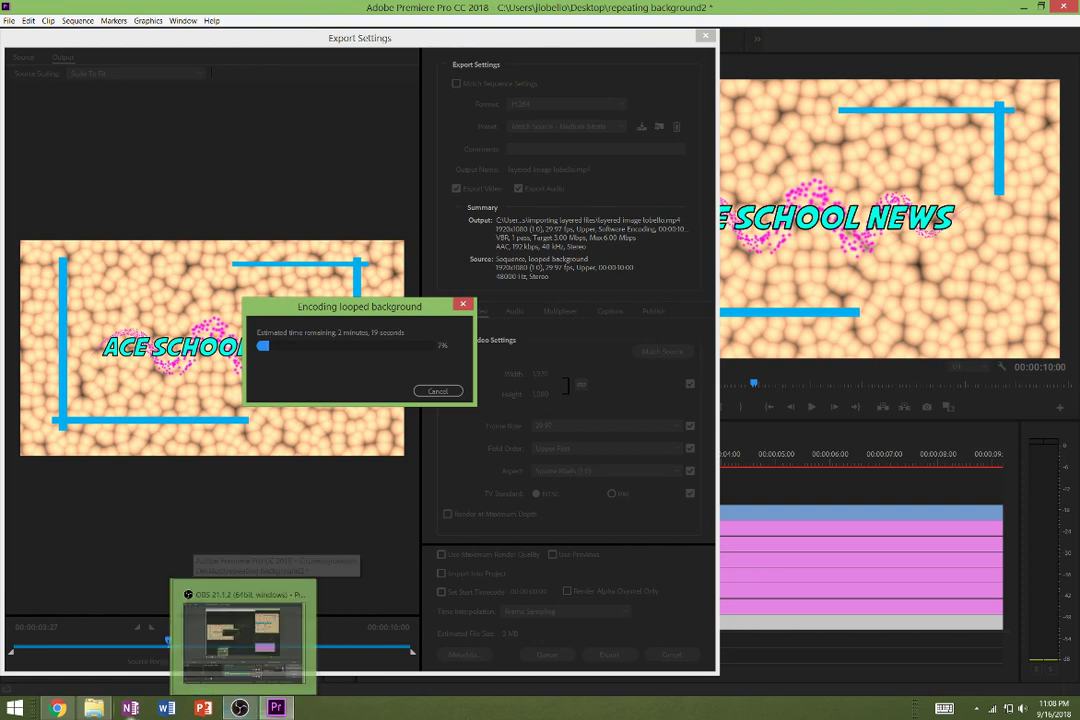
pyautogui.click(243, 635)
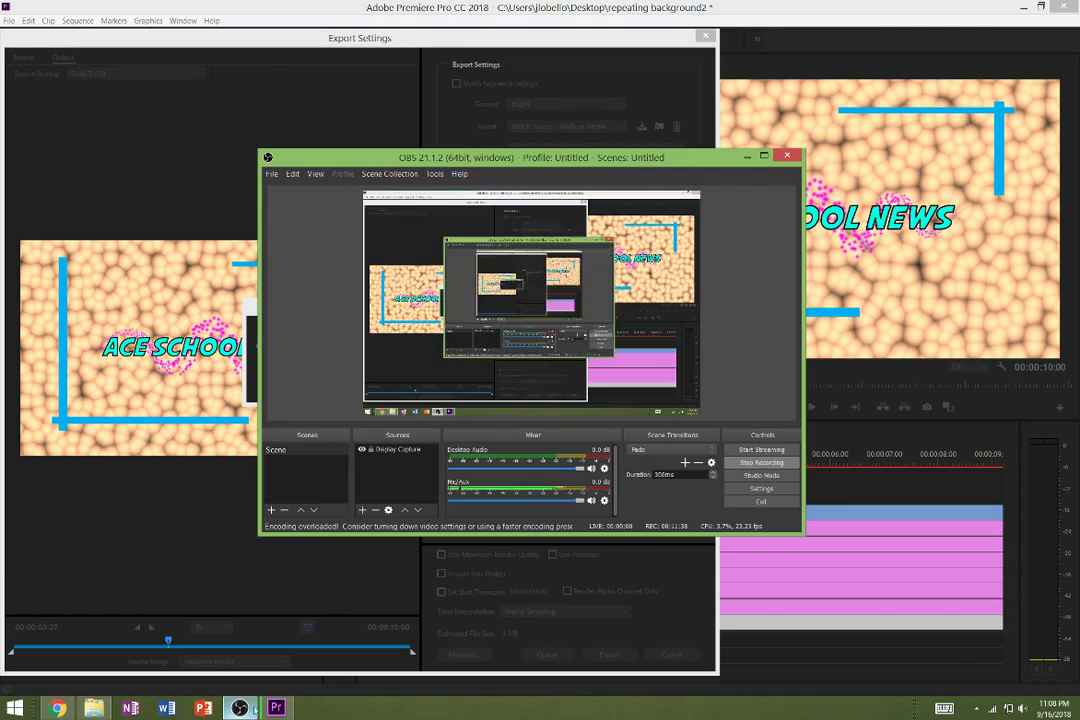